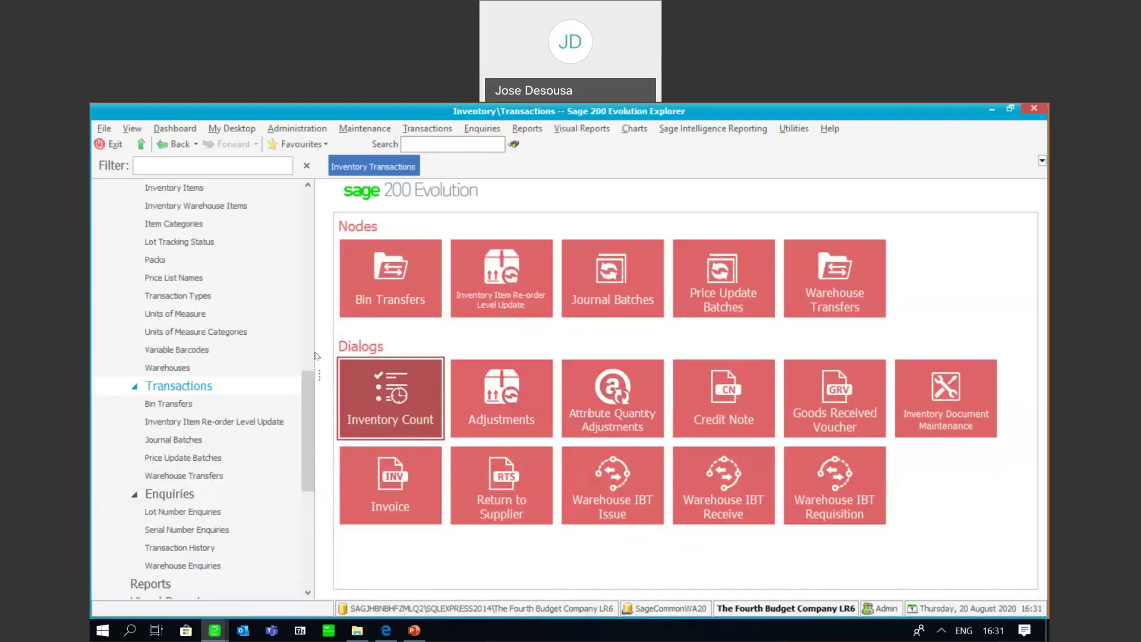
Open the Inventory Defaults from the Inventory maintenance area and display the Adjustments defaults
scroll(311, 375, "up", 1)
left_click_drag(312, 375, 318, 346)
left_click(209, 267)
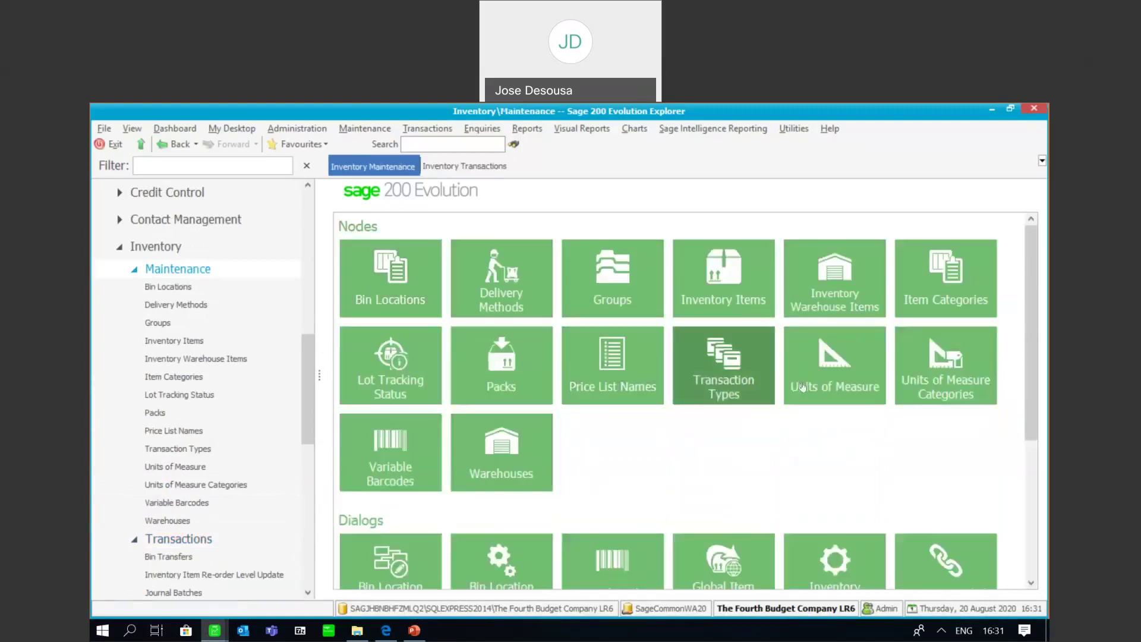
scroll(1026, 364, "down", 1)
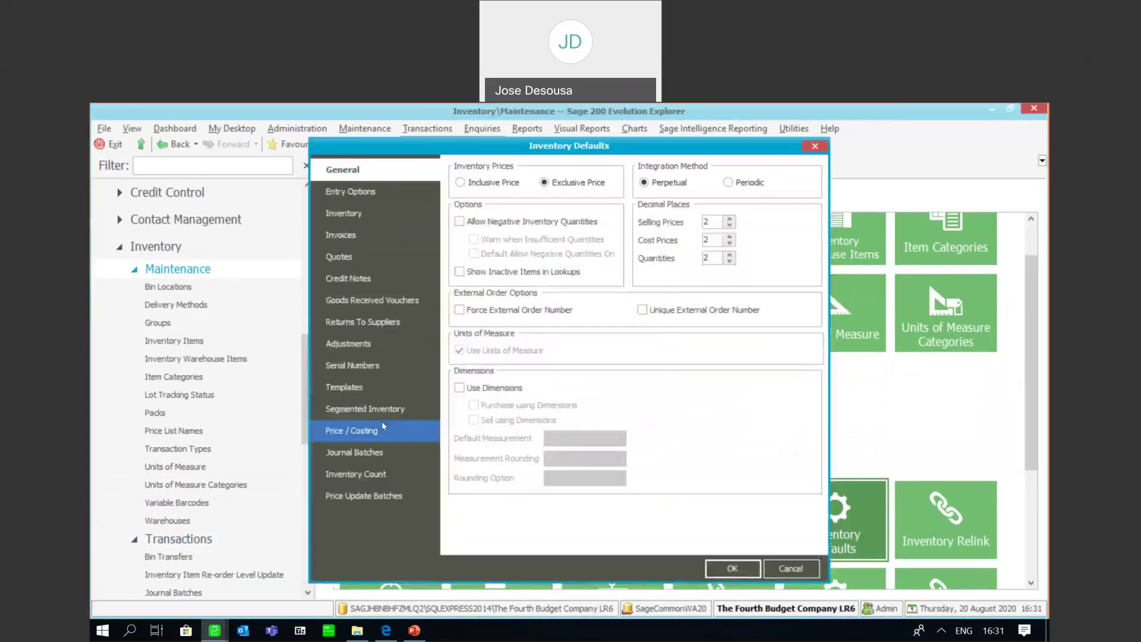
left_click(409, 356)
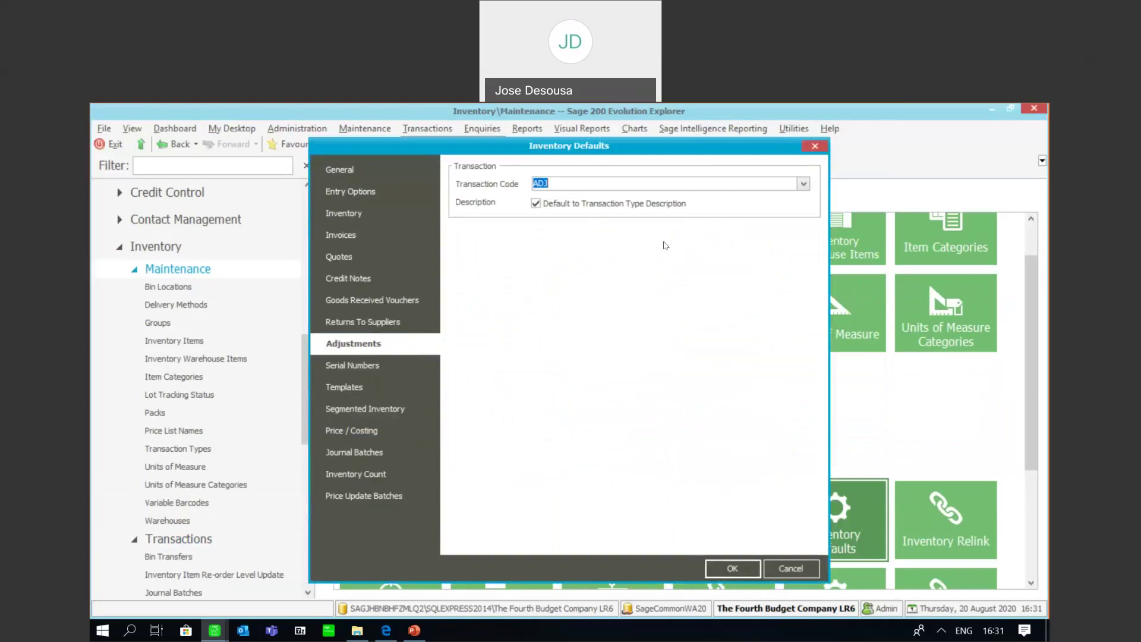
Examine the setup of the ADJ adjustment transaction type without changing it, review the General inventory defaults and accept the defaults
left_click(566, 184)
right_click(567, 184)
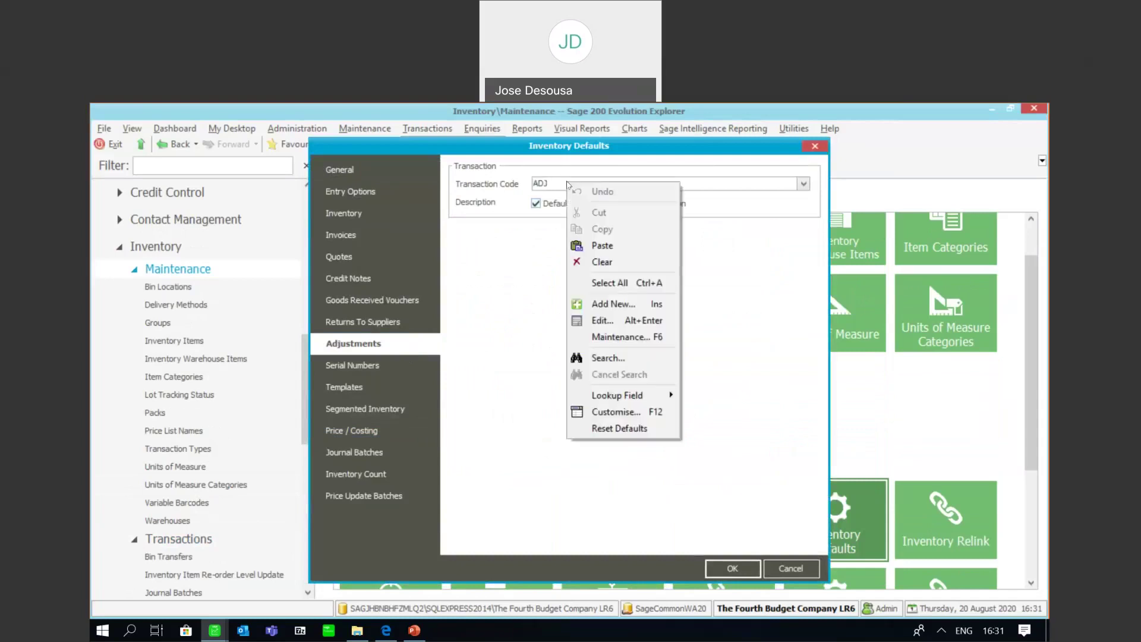
left_click(609, 326)
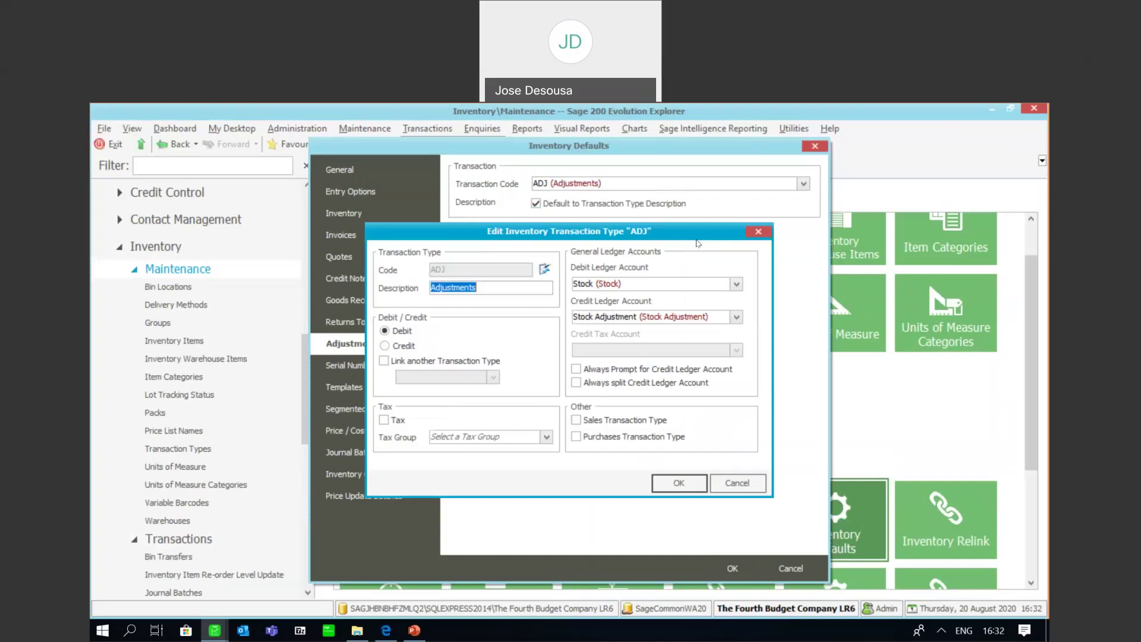
left_click(730, 481)
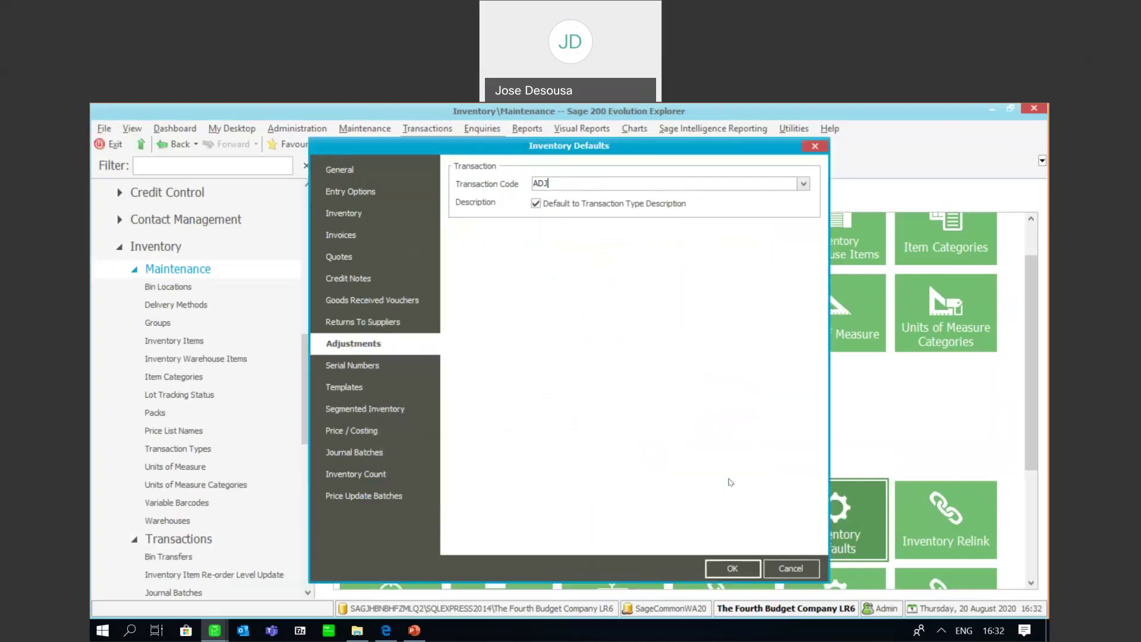
left_click(345, 172)
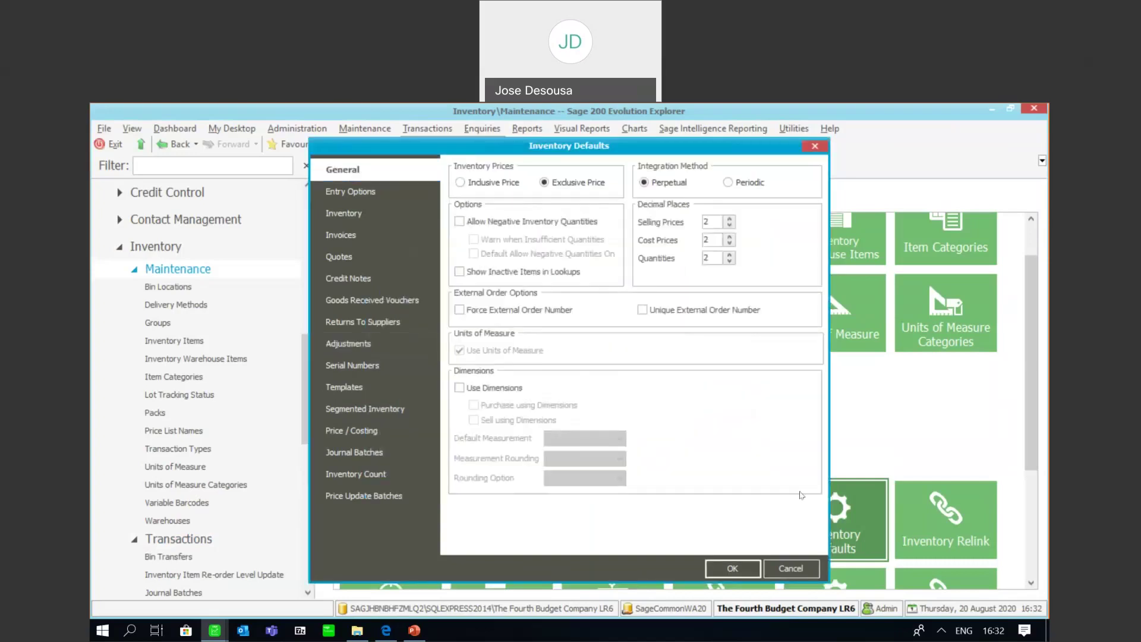
left_click(732, 568)
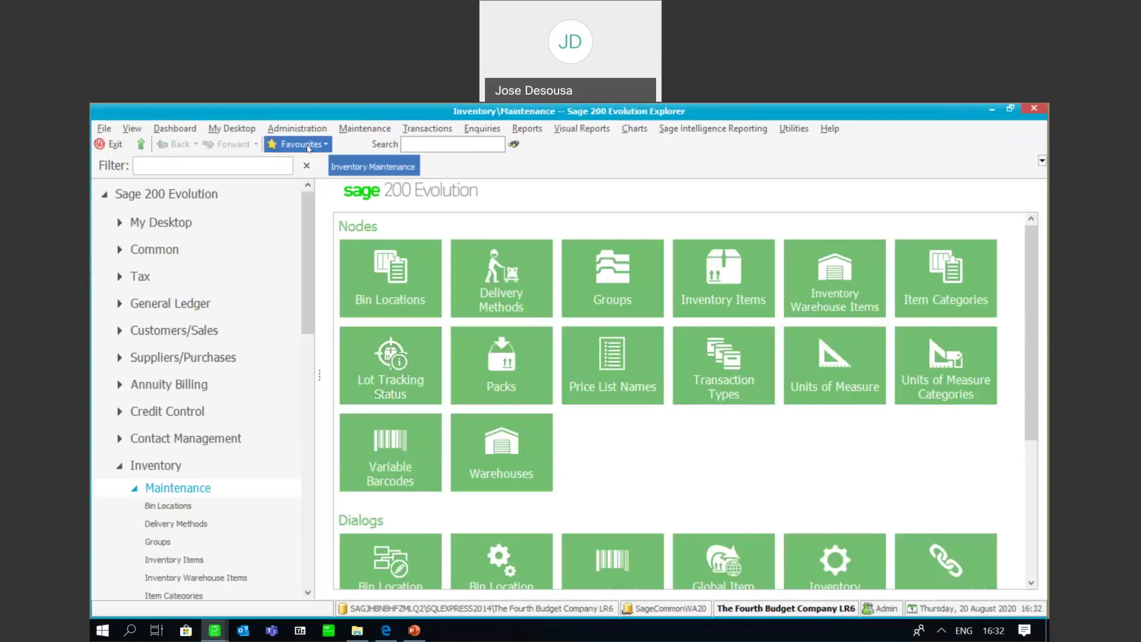
Open the agent listed directly below Guest for editing in Agent Administration
left_click(318, 128)
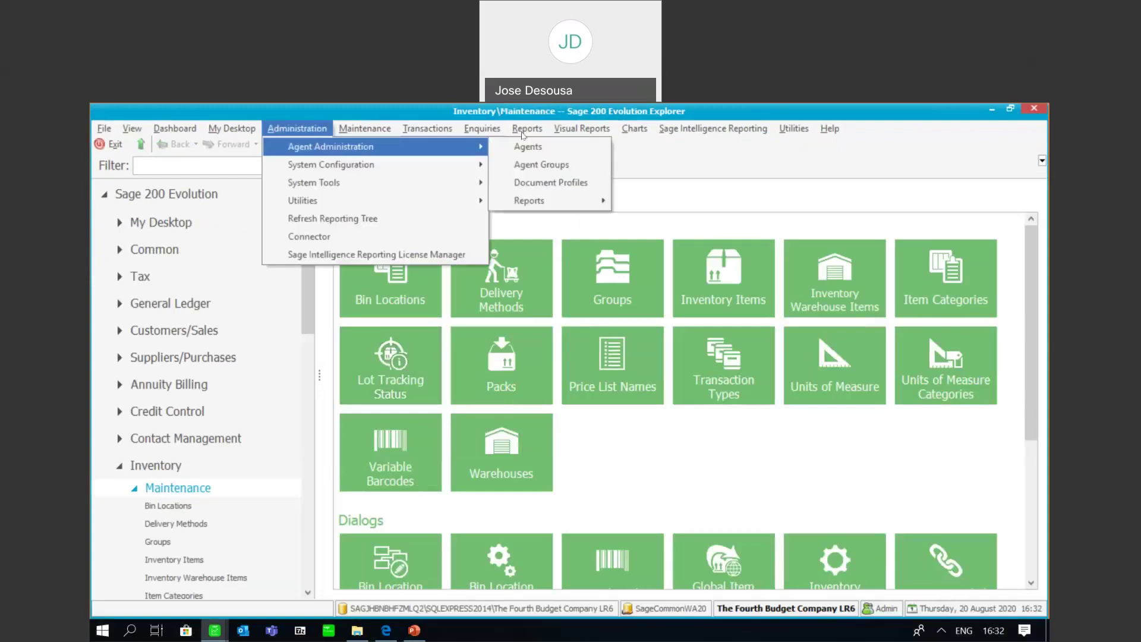
mouse_move(331, 146)
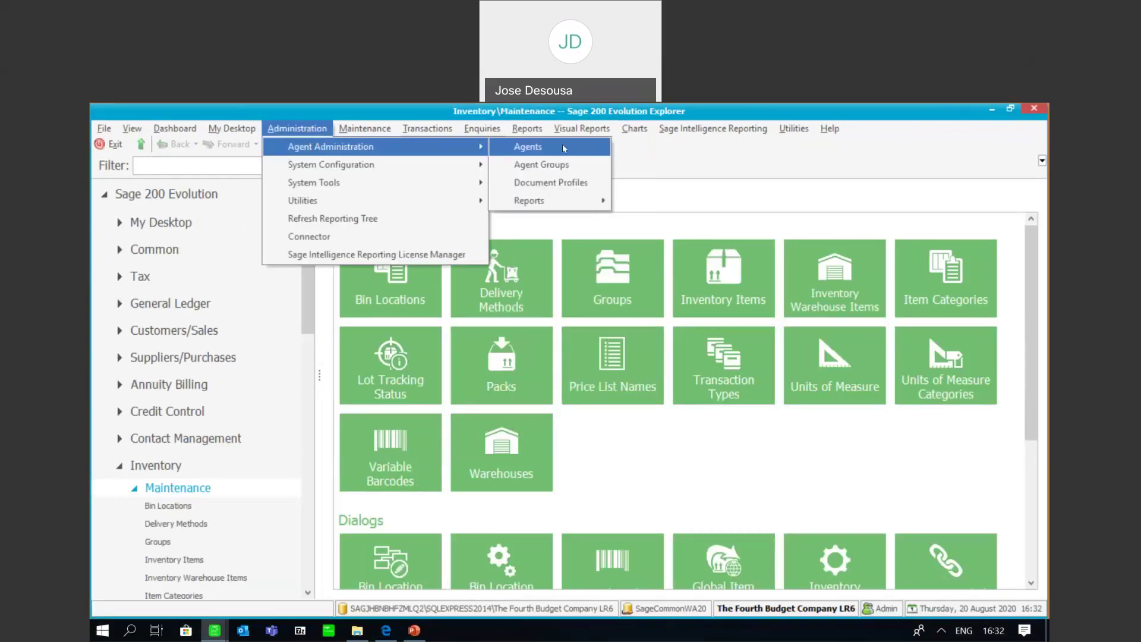
left_click(562, 144)
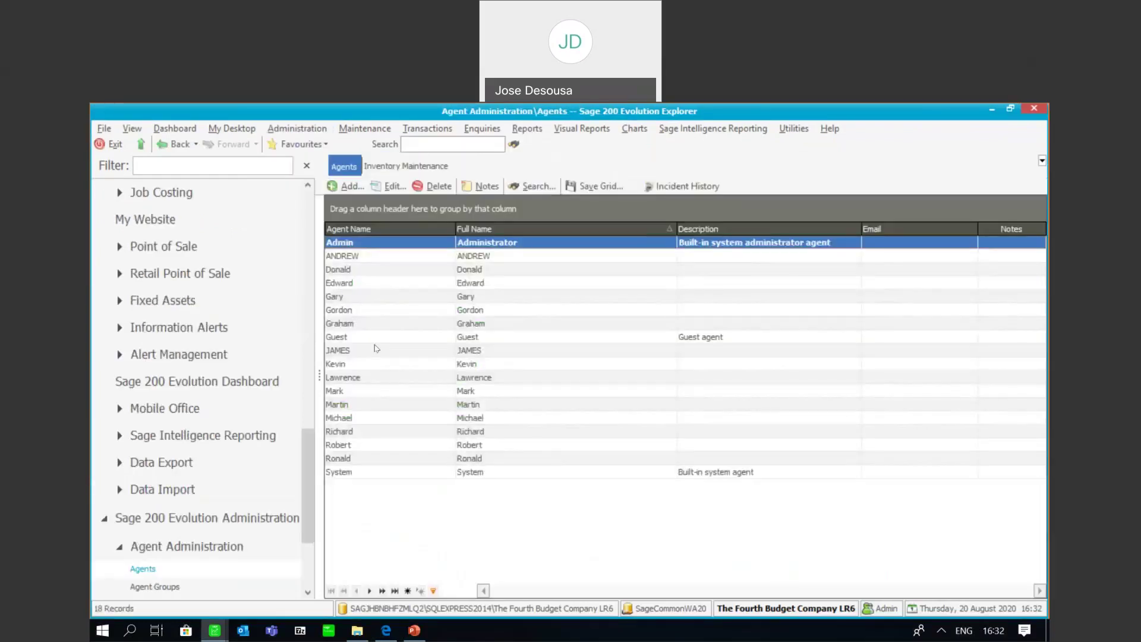
left_click(374, 350)
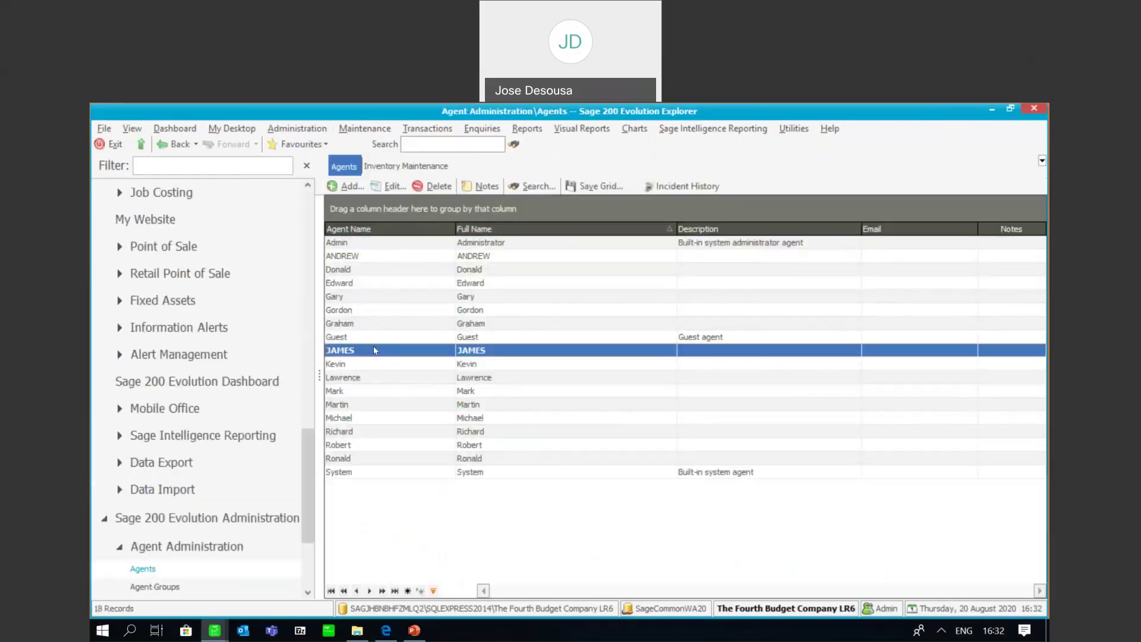
left_click(392, 186)
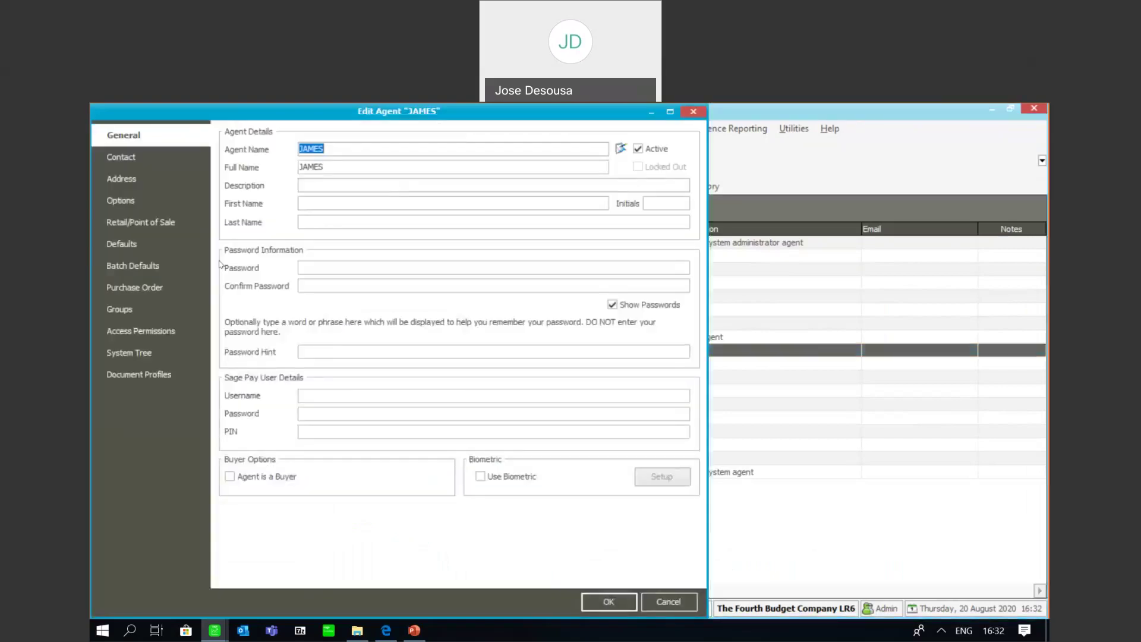
Examine the agent's Inventory Count Permissions within the Inventory access permissions and accept the agent record
left_click(172, 327)
scroll(701, 189, "down", 1)
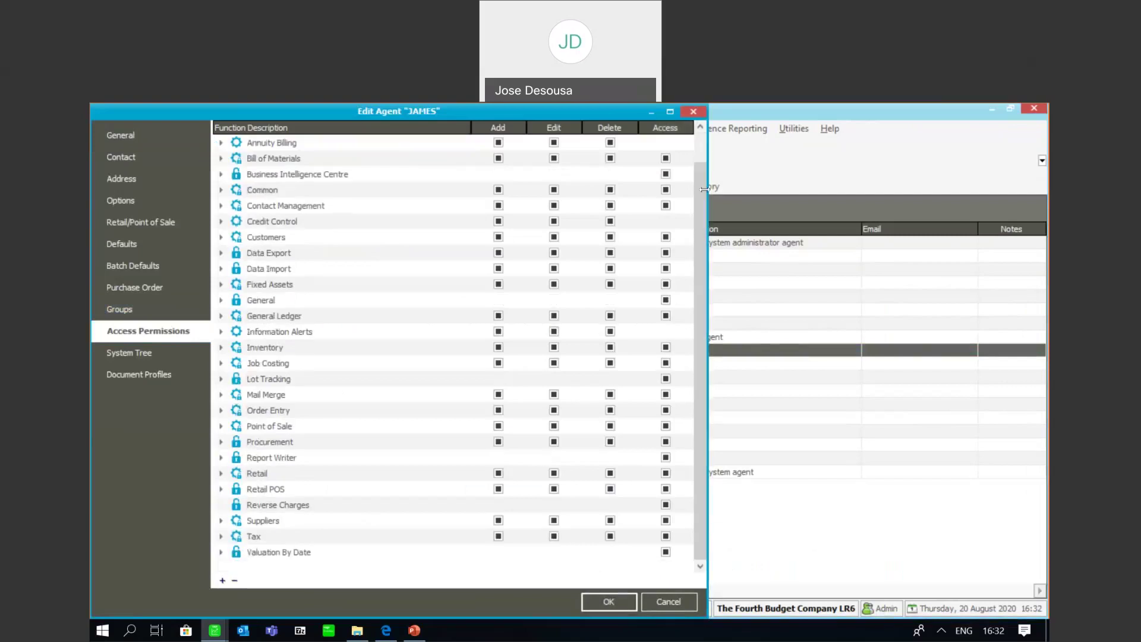
left_click(221, 347)
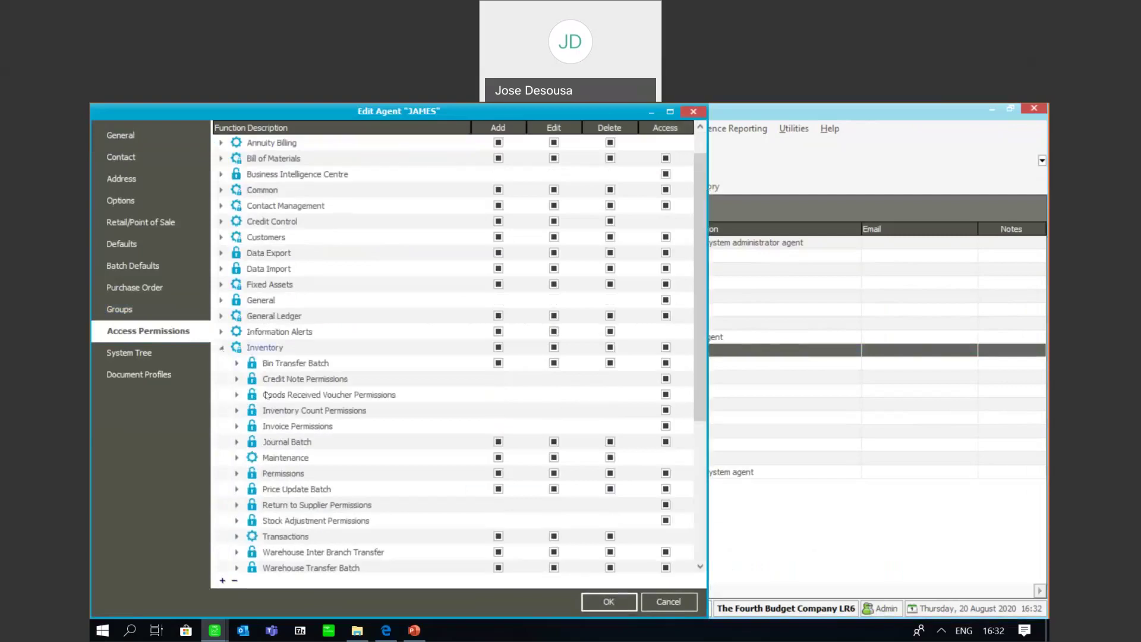
left_click(238, 410)
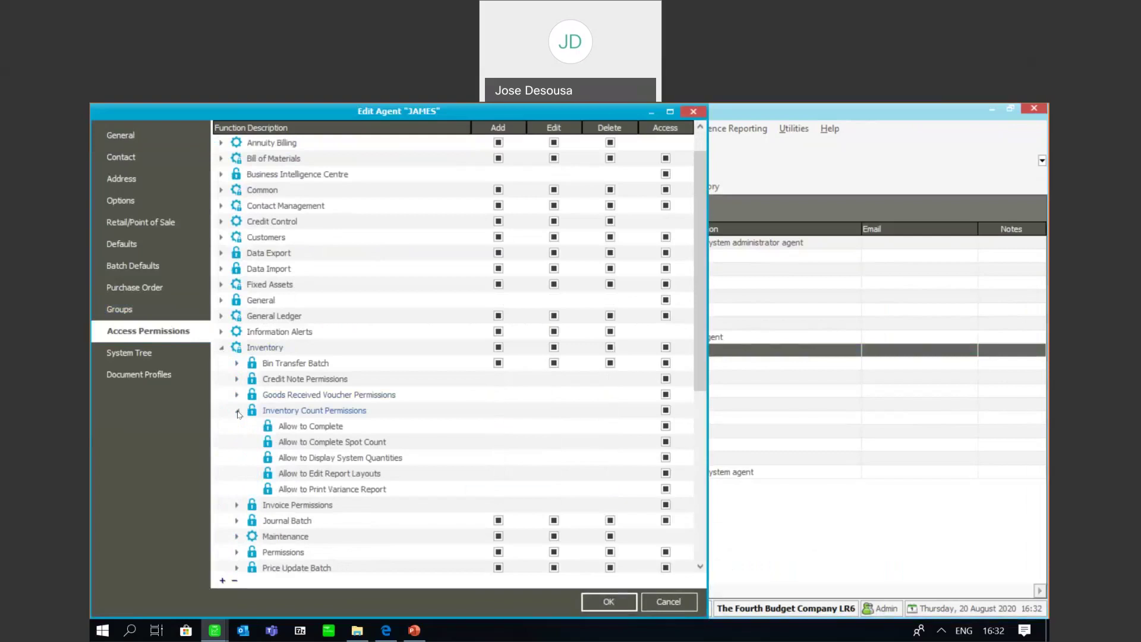
scroll(706, 208, "down", 1)
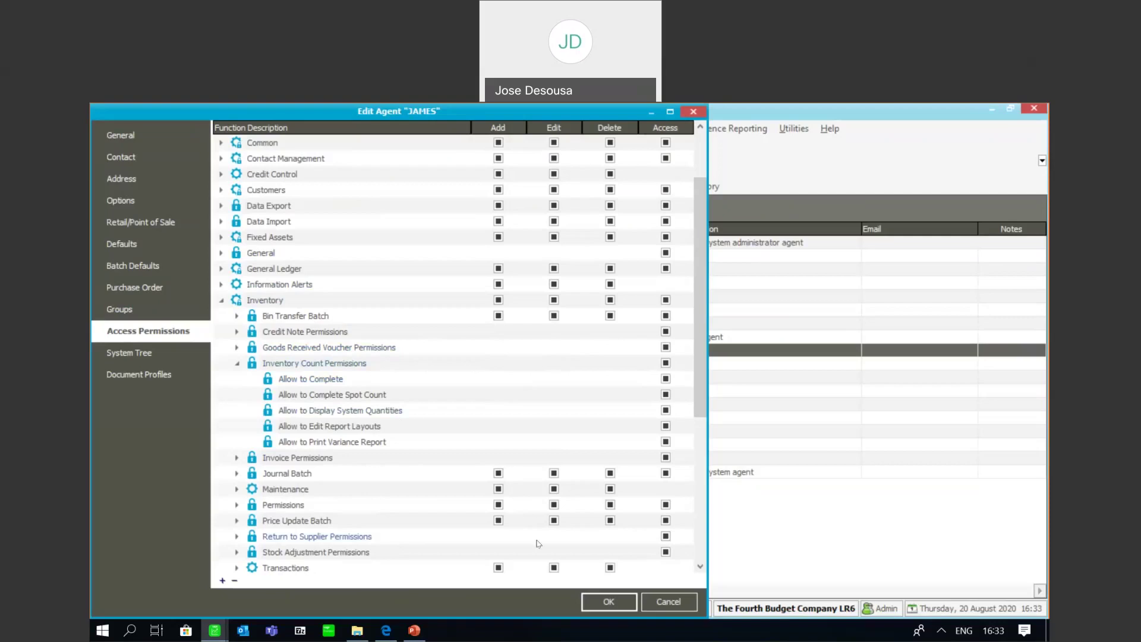
left_click(601, 602)
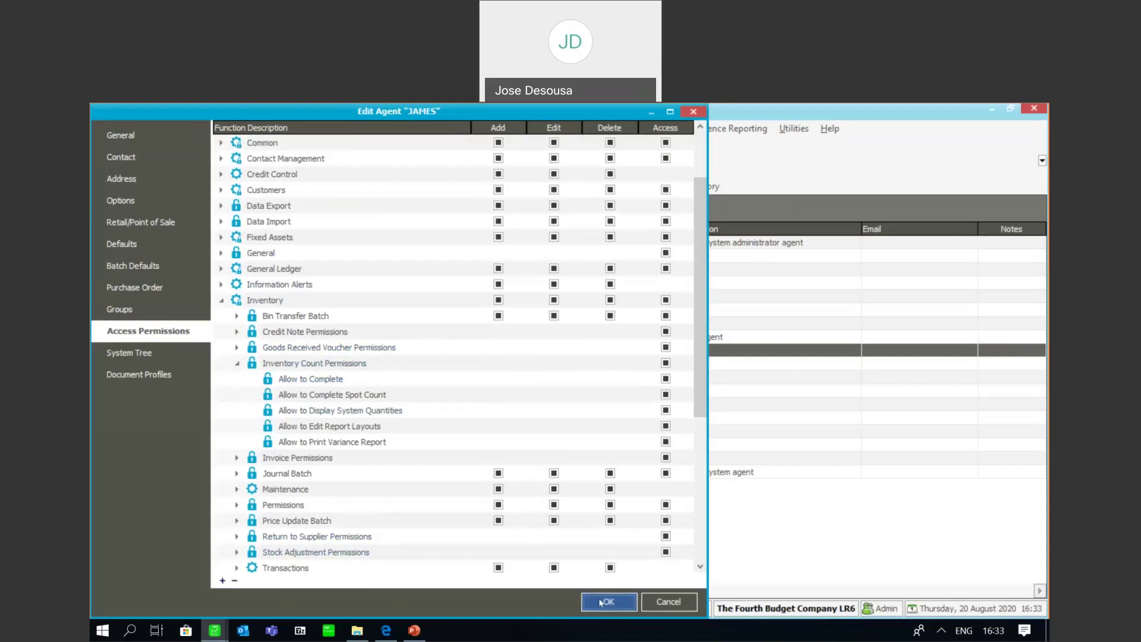
Open Inventory Count Maintenance from the Inventory transactions and start a new inventory count
left_click_drag(310, 466, 318, 399)
scroll(207, 390, "up", 3)
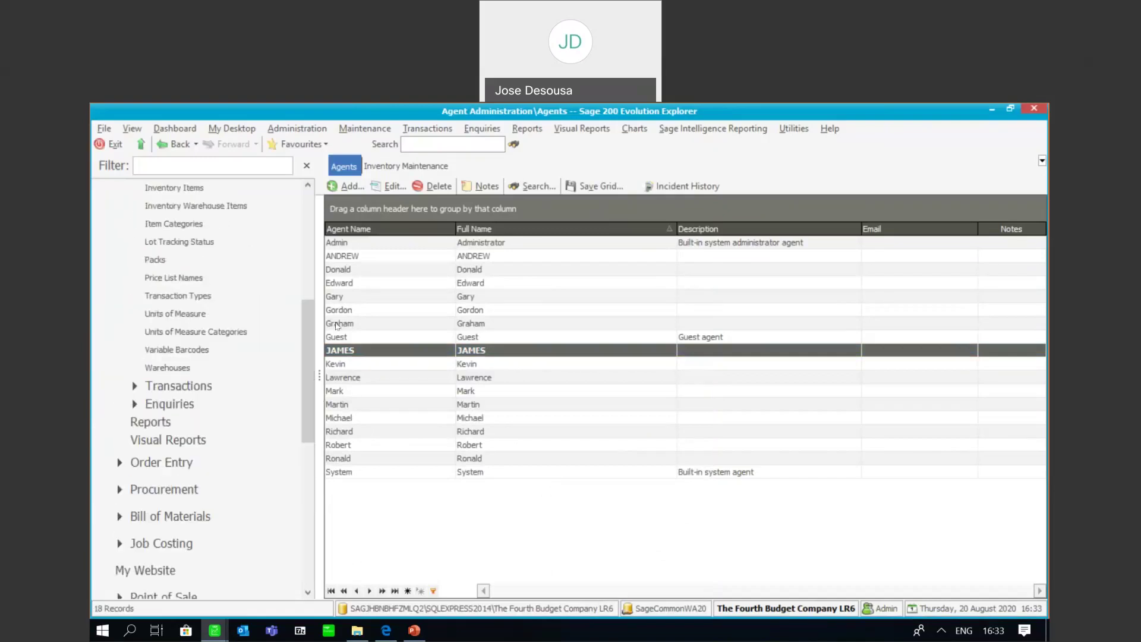
left_click(207, 390)
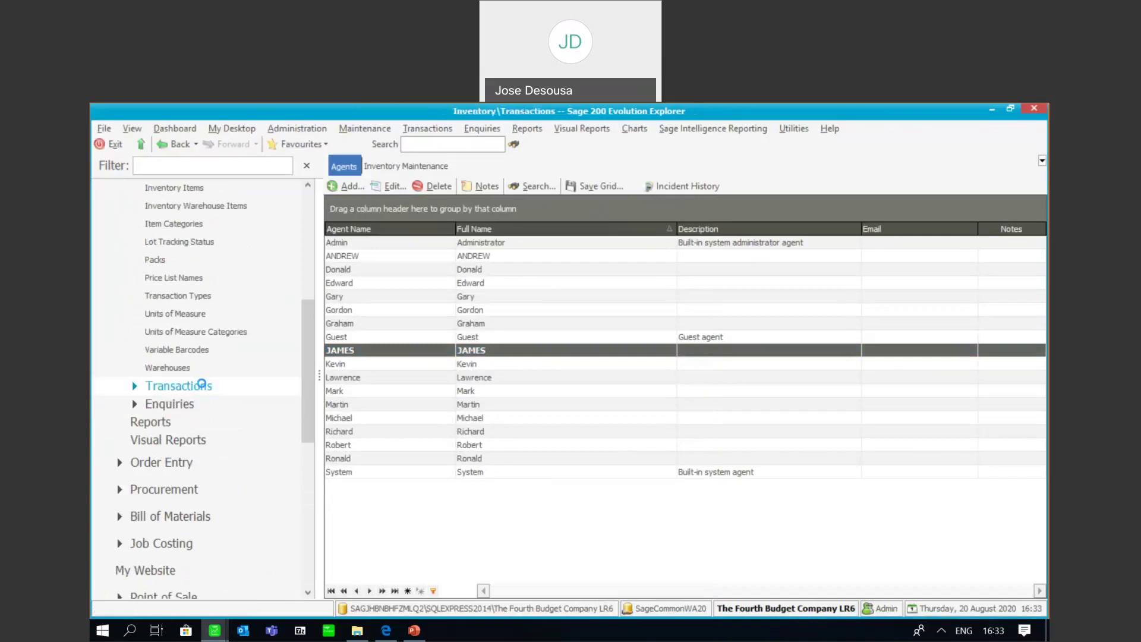
left_click(375, 375)
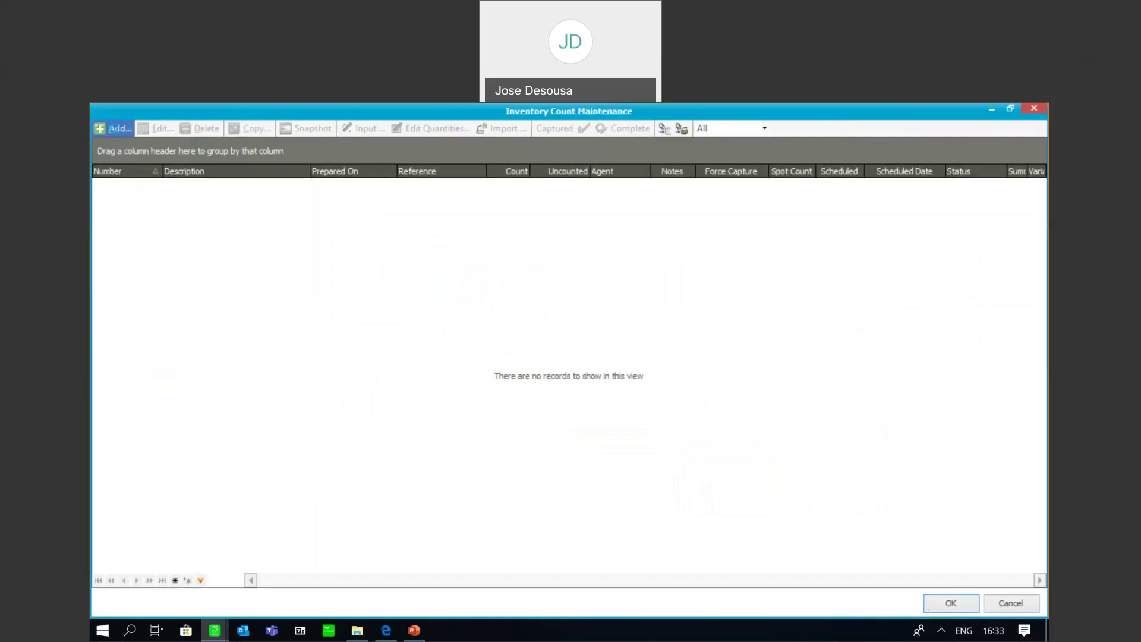
left_click(117, 135)
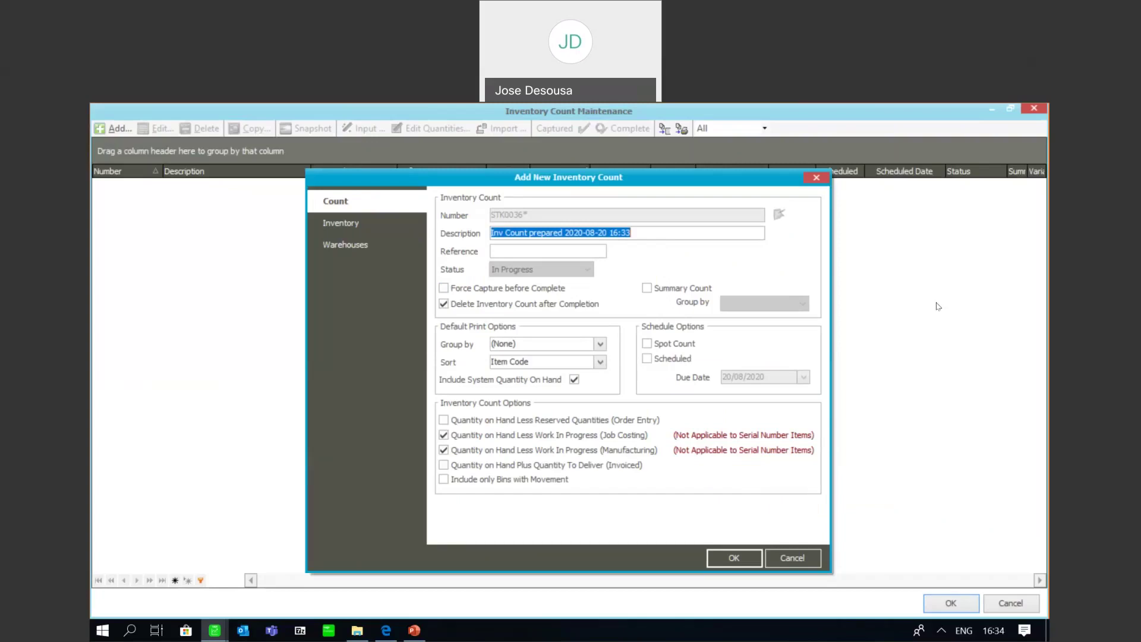
Set the count's reference to "Sundry Count" and turn off Delete Inventory Count after Completion
left_click(564, 250)
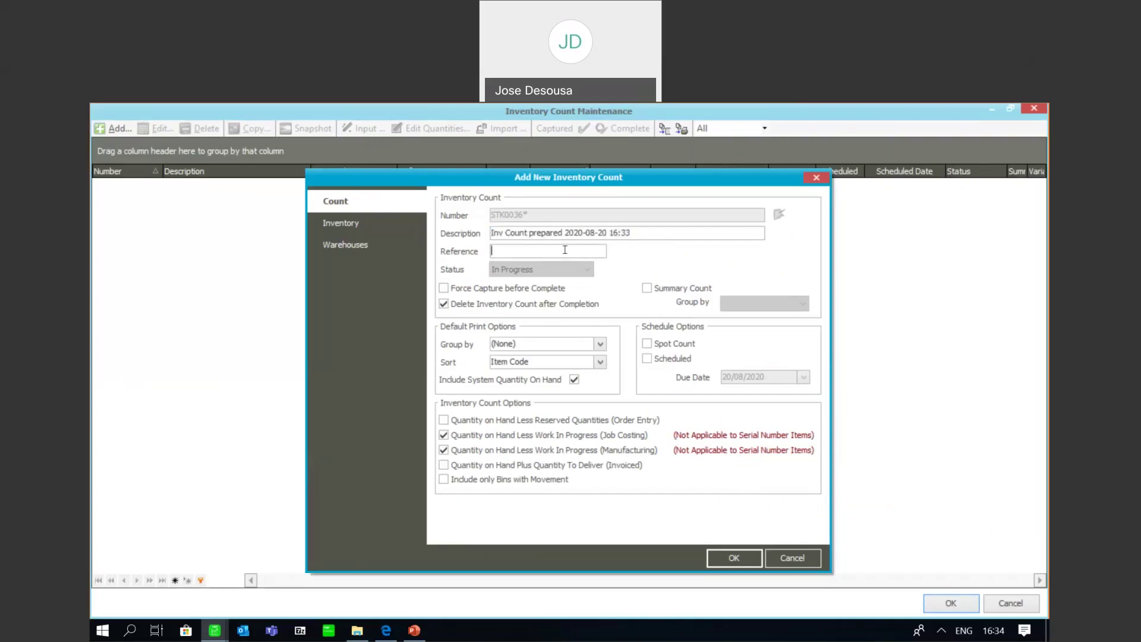
type("Sundry Count")
left_click(444, 305)
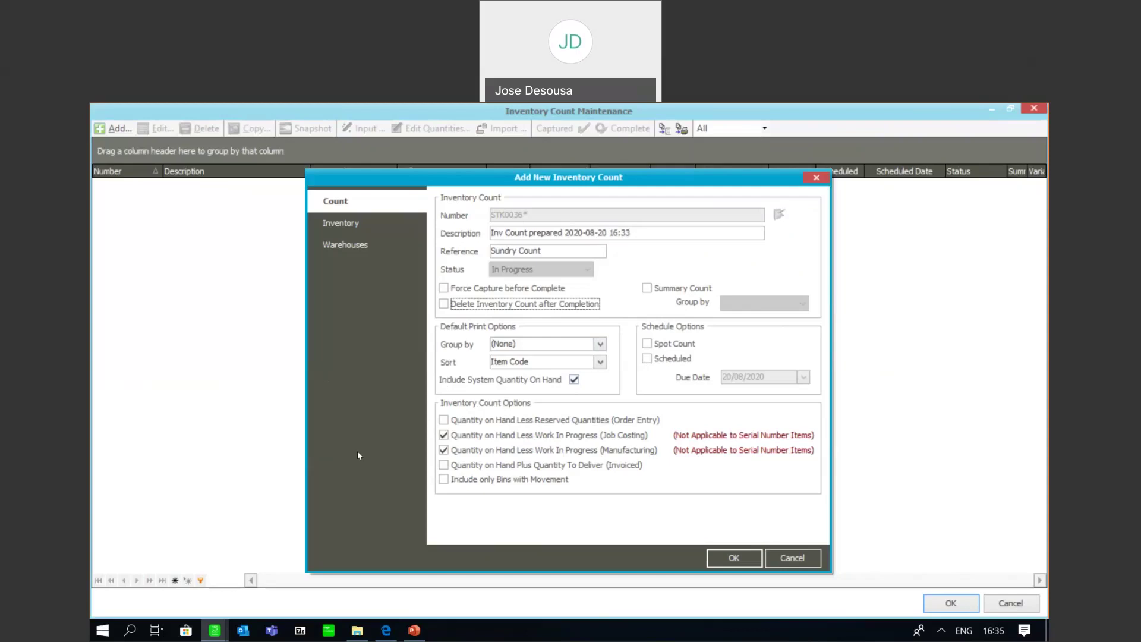
Review the available inventory types and lot statuses for the new count, leaving both selections at All
left_click(379, 227)
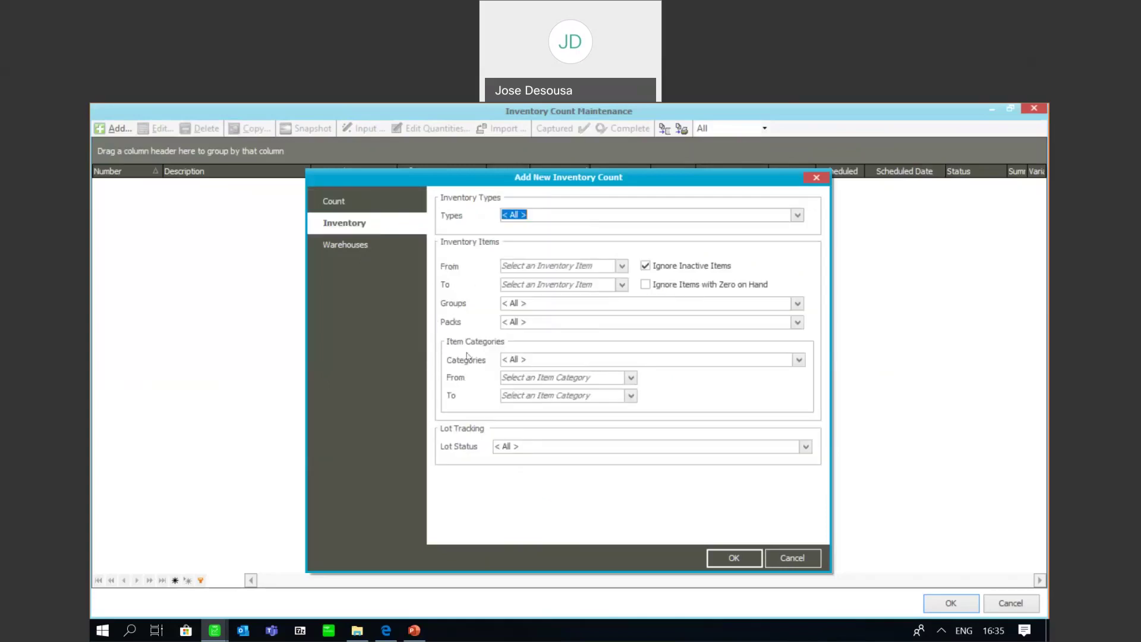
left_click(797, 216)
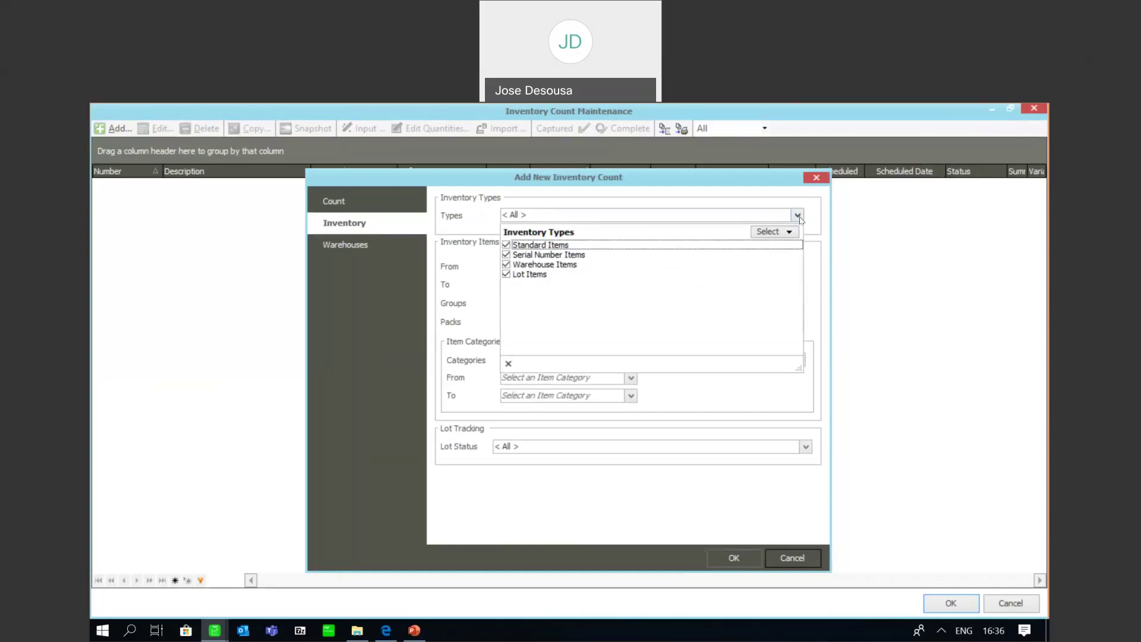
left_click(809, 218)
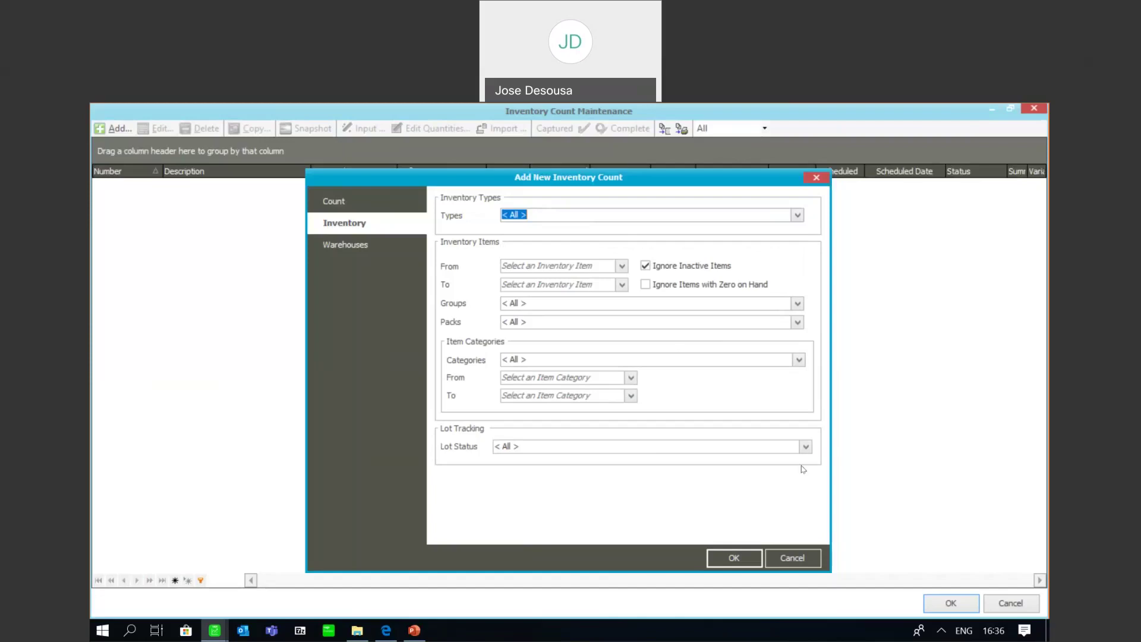
left_click(805, 447)
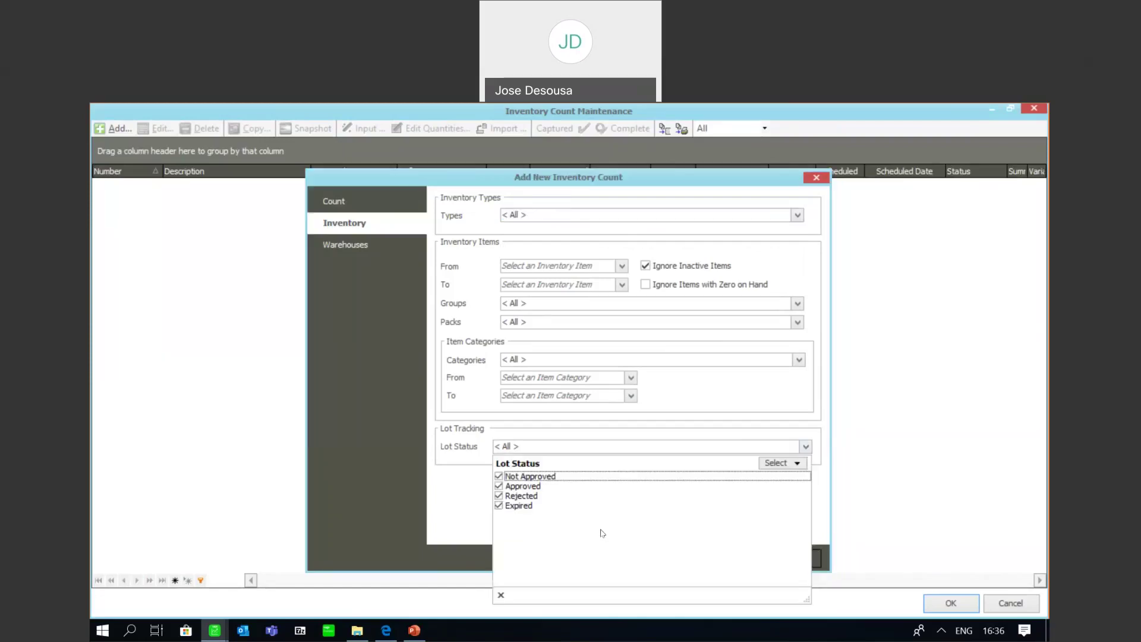
left_click(438, 482)
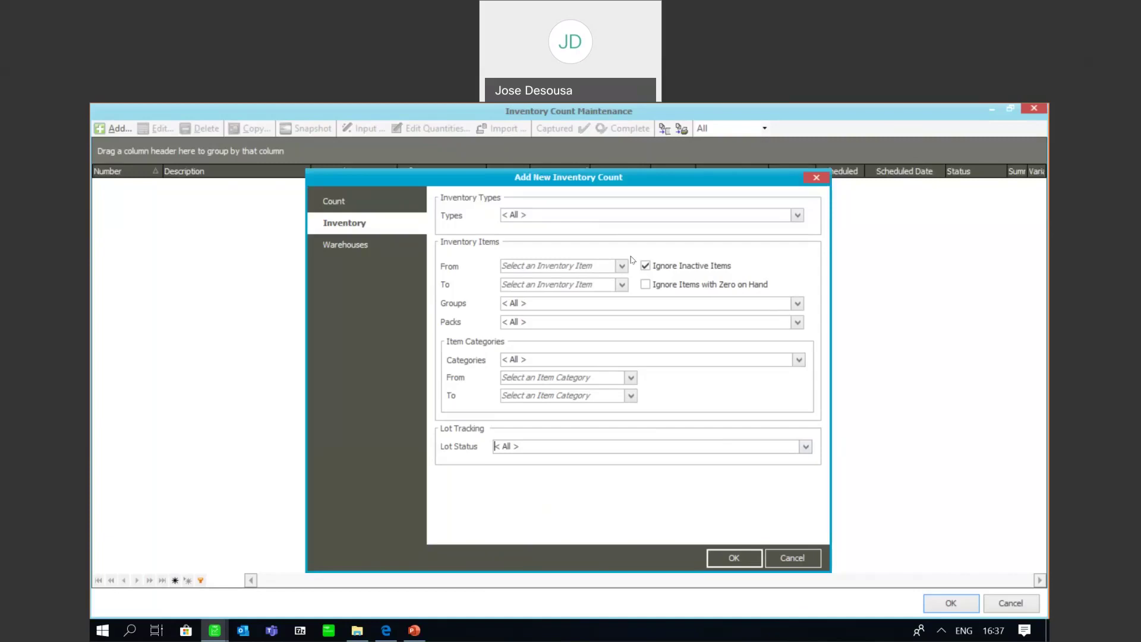
Restrict the count's warehouses to Mstr only by clearing all warehouses and selecting that one
left_click(352, 244)
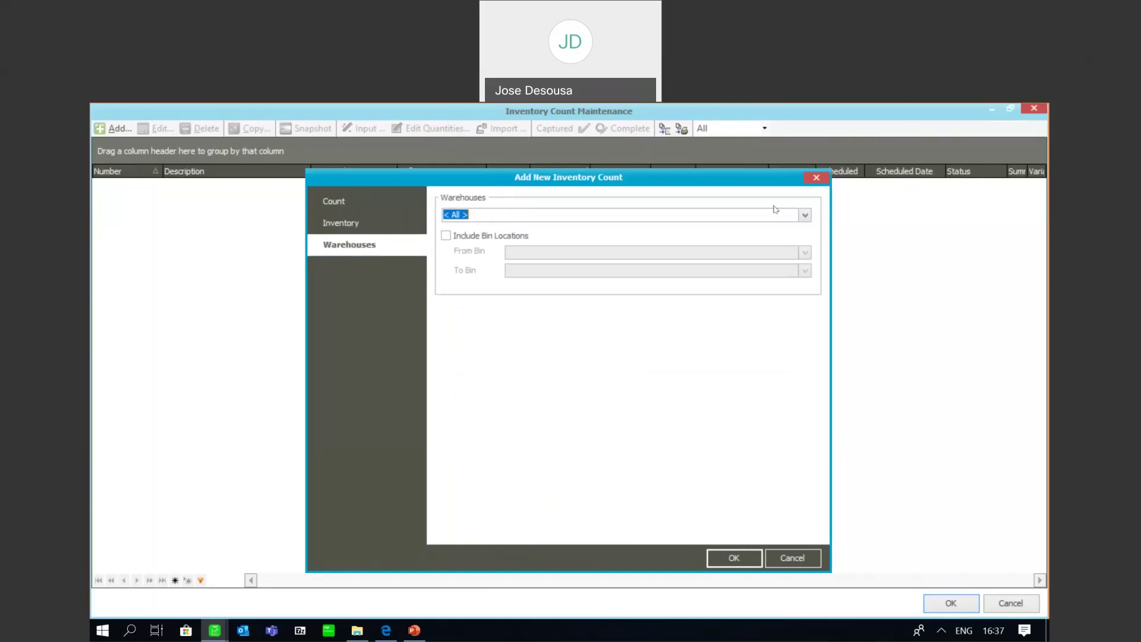
left_click(805, 217)
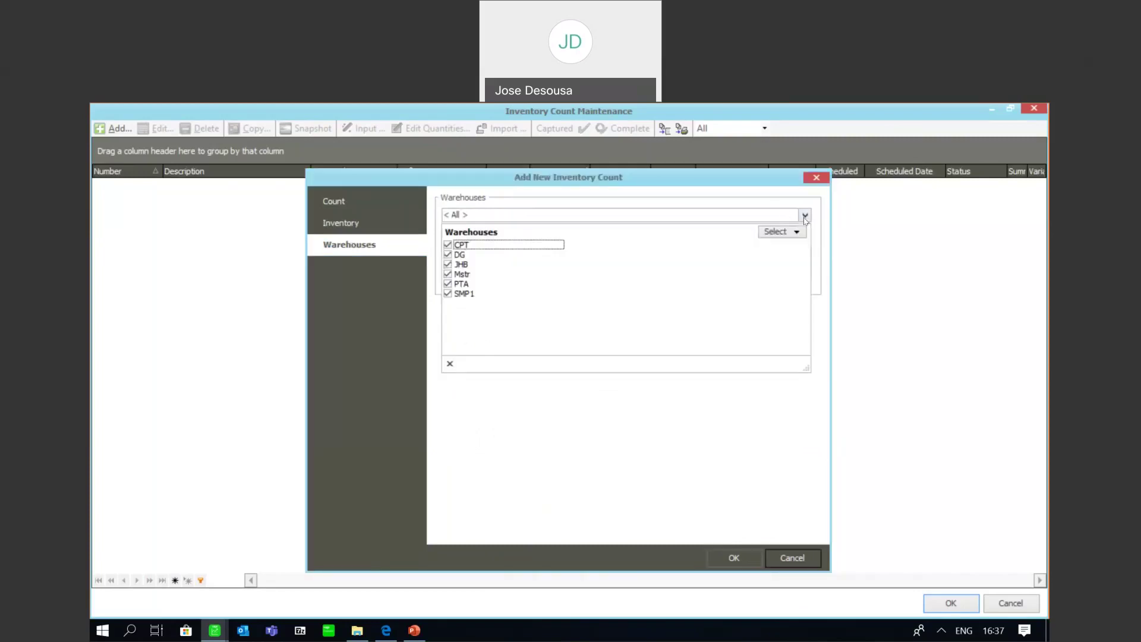
left_click(782, 232)
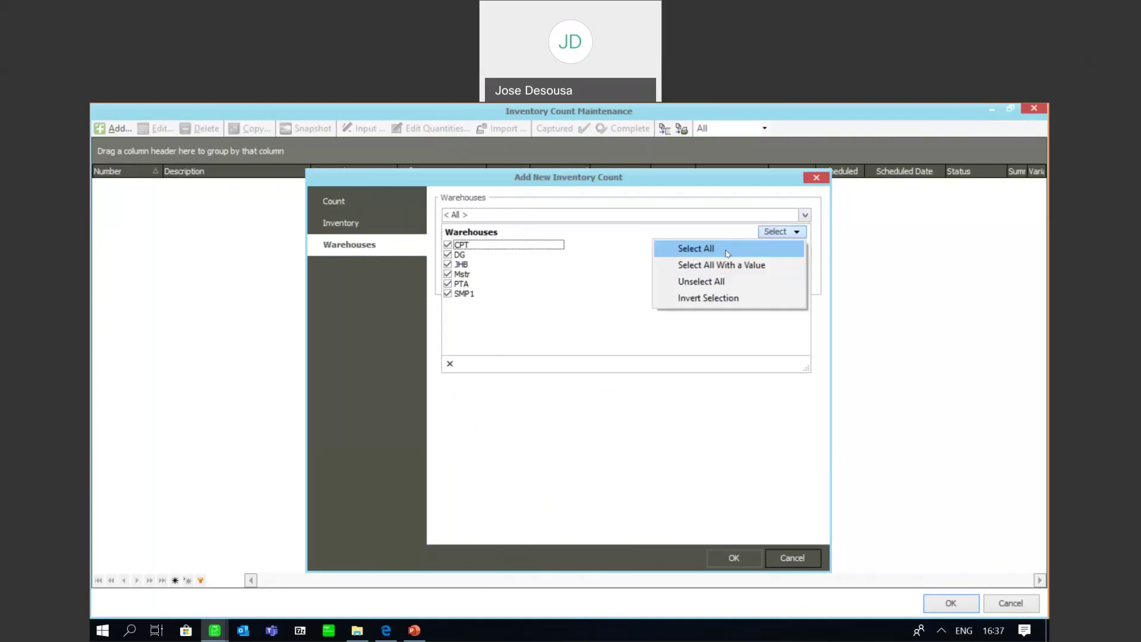
left_click(702, 279)
left_click(449, 275)
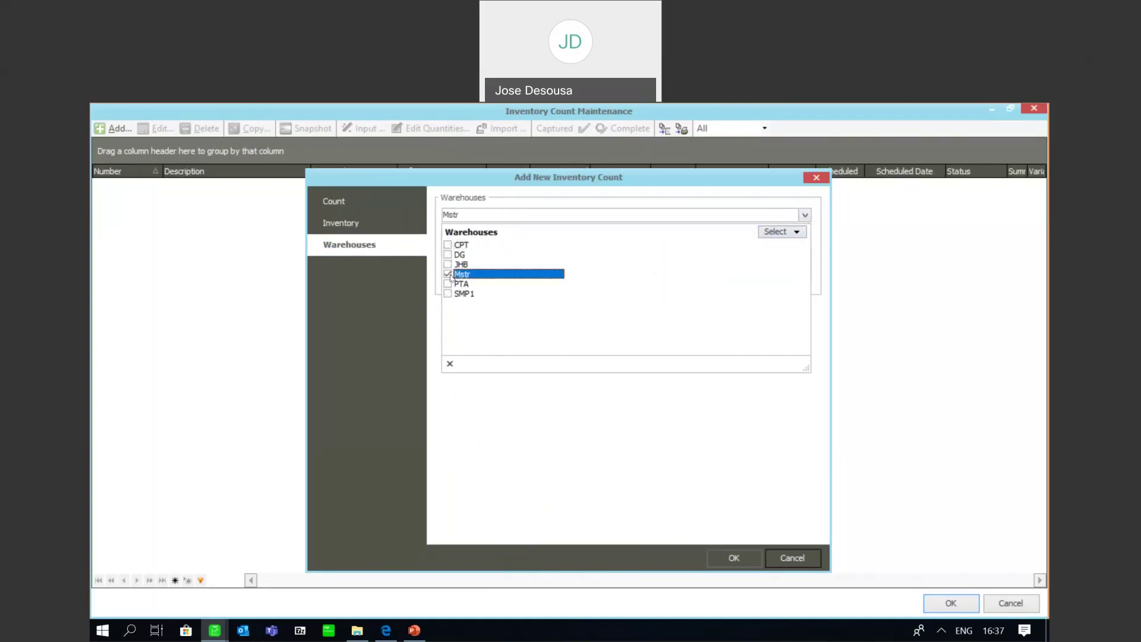
Set the starting item of the count's inventory range to BBB001 and view the available groups
left_click(372, 229)
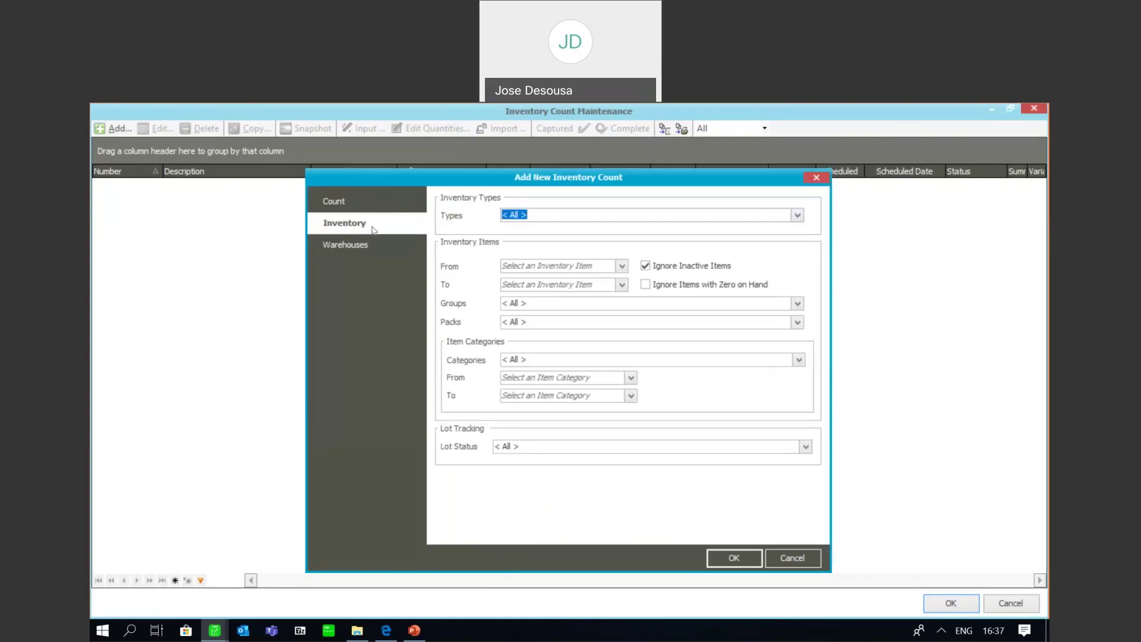
left_click(621, 267)
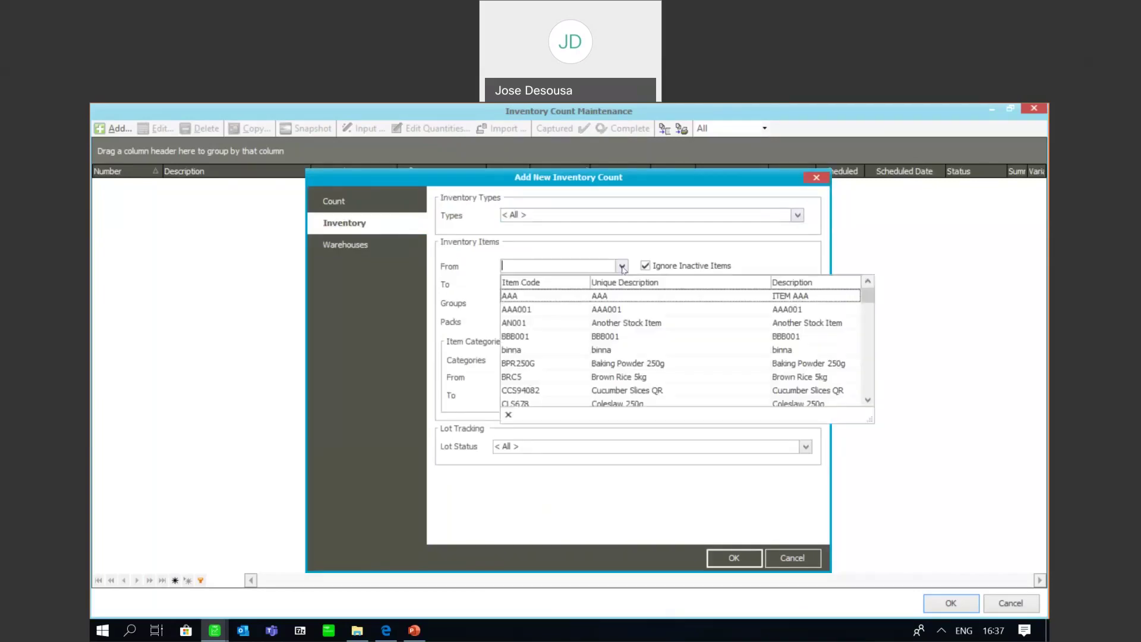
left_click(683, 336)
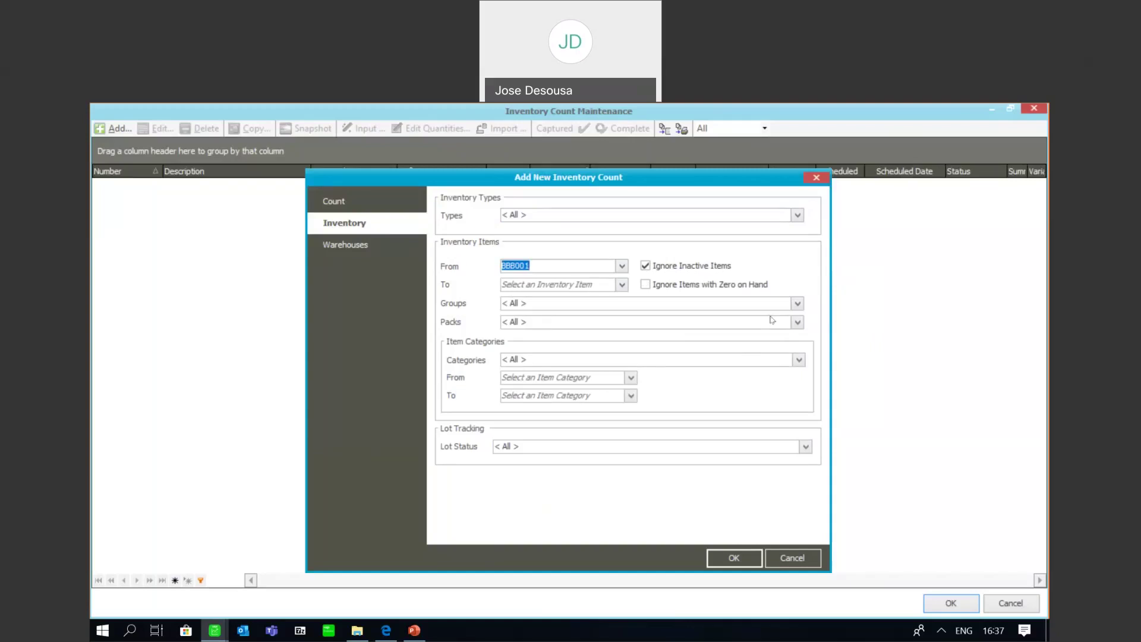
left_click(796, 303)
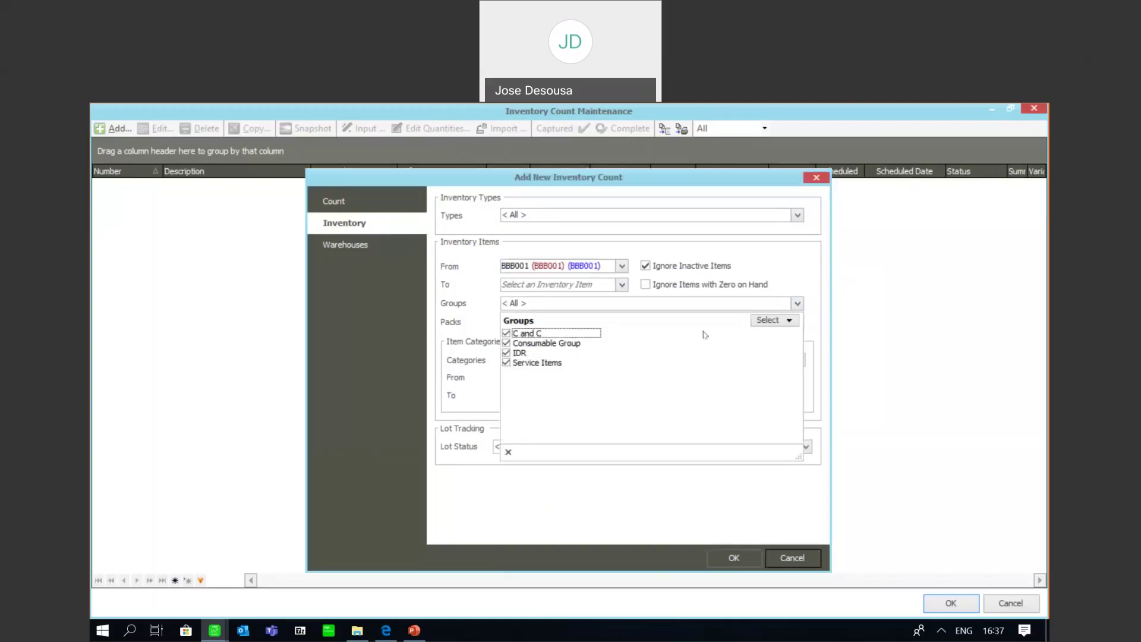
left_click(472, 276)
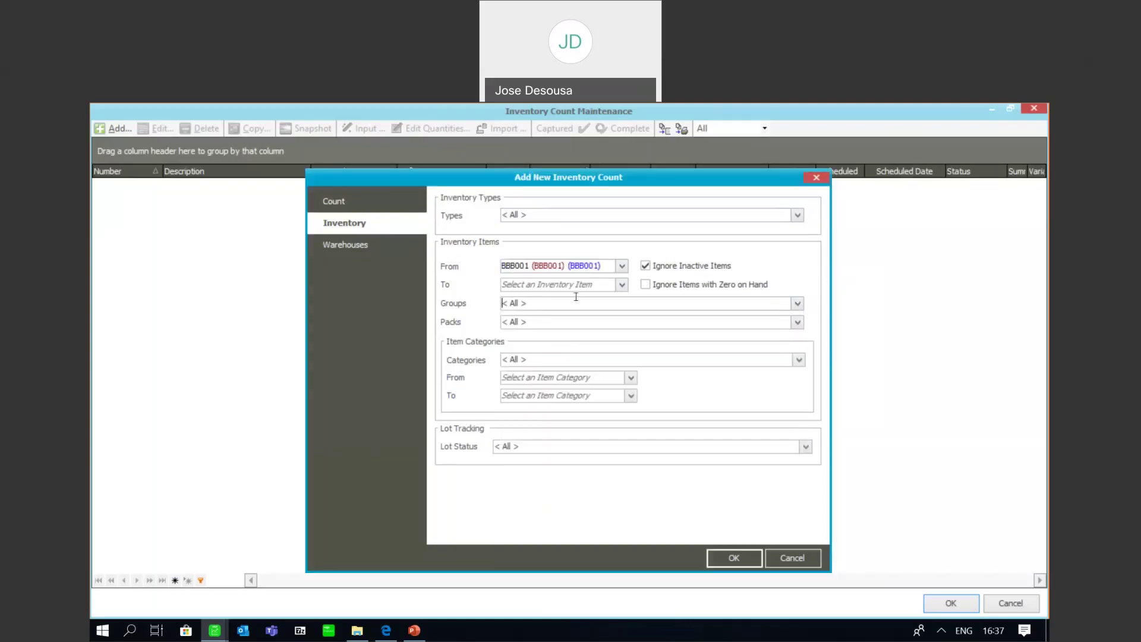
Limit the count's inventory items to the range from LME890 to mustard sauce
left_click(622, 265)
left_click_drag(870, 304, 871, 397)
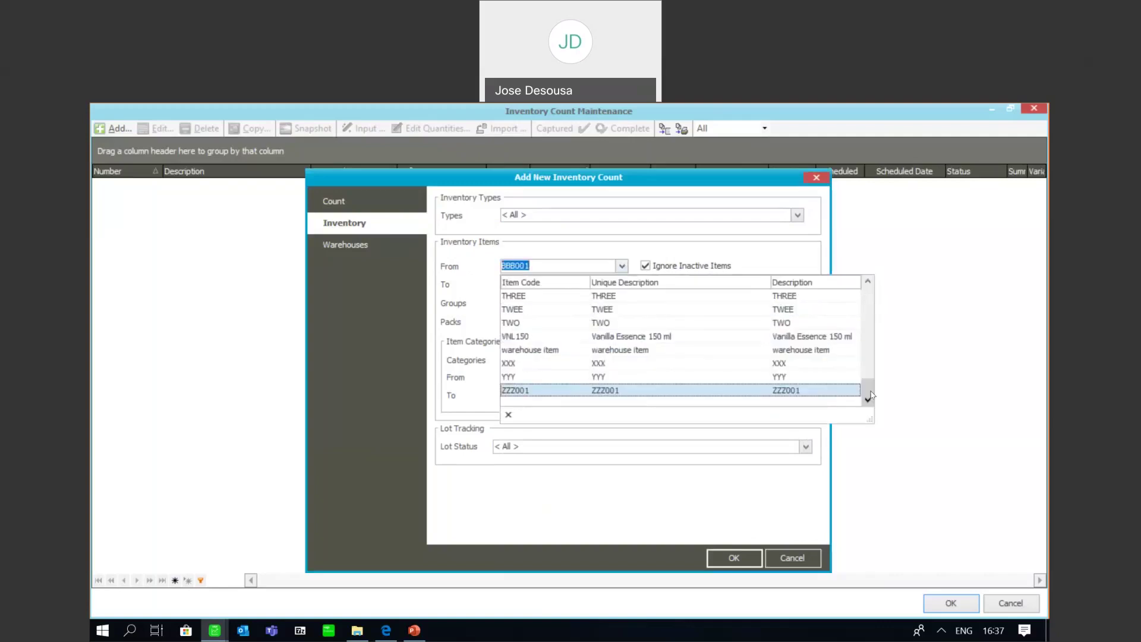
left_click(868, 282)
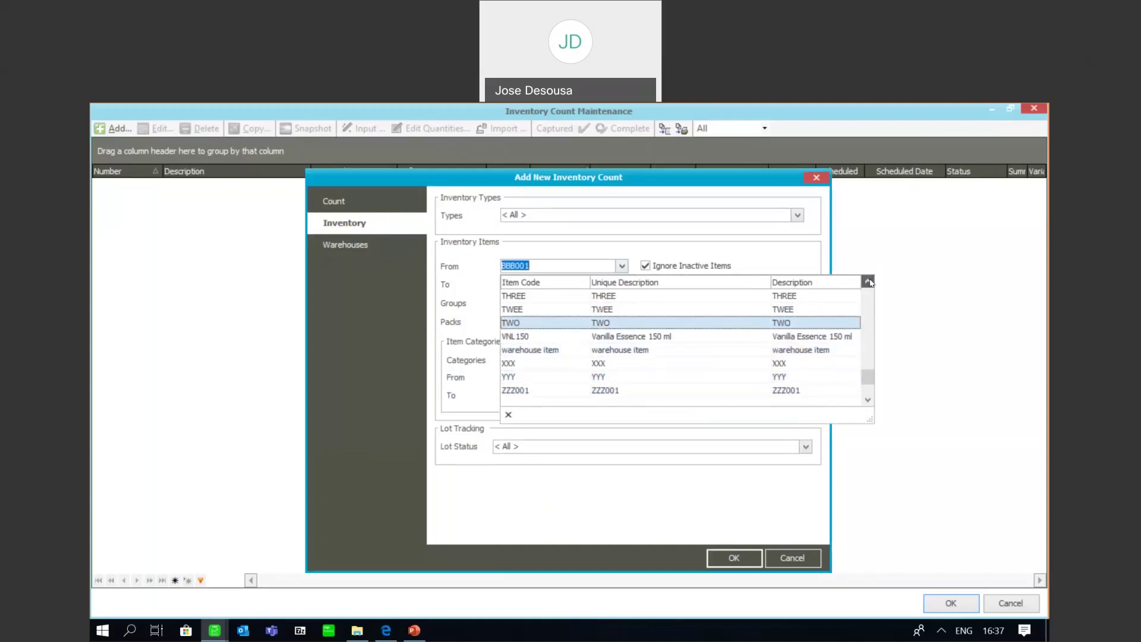
left_click_drag(870, 280, 869, 281)
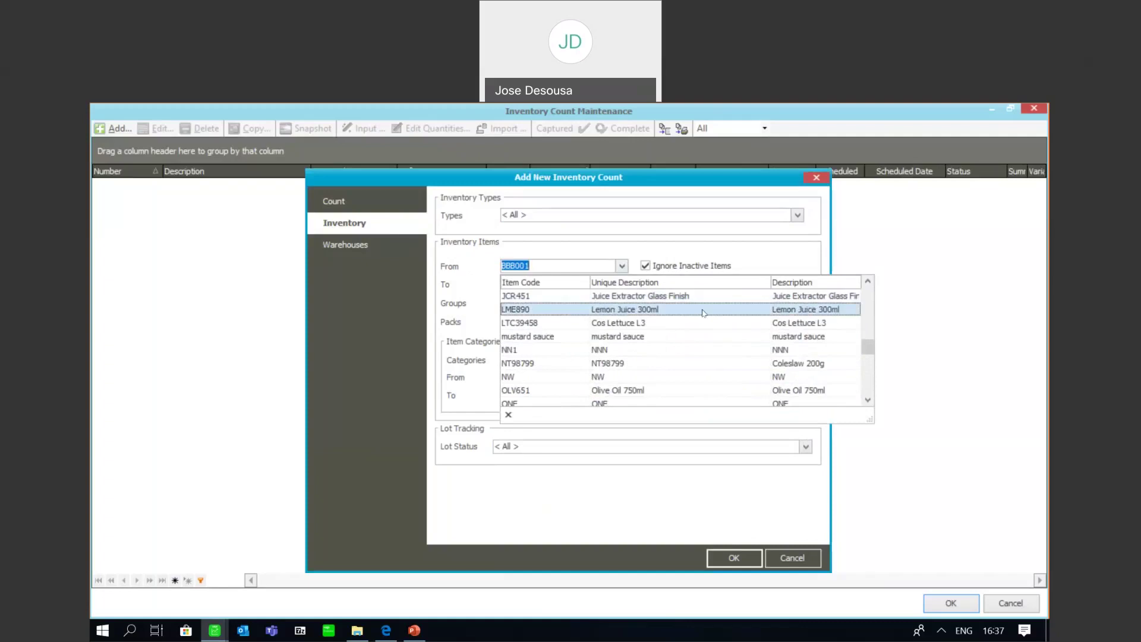
left_click(681, 310)
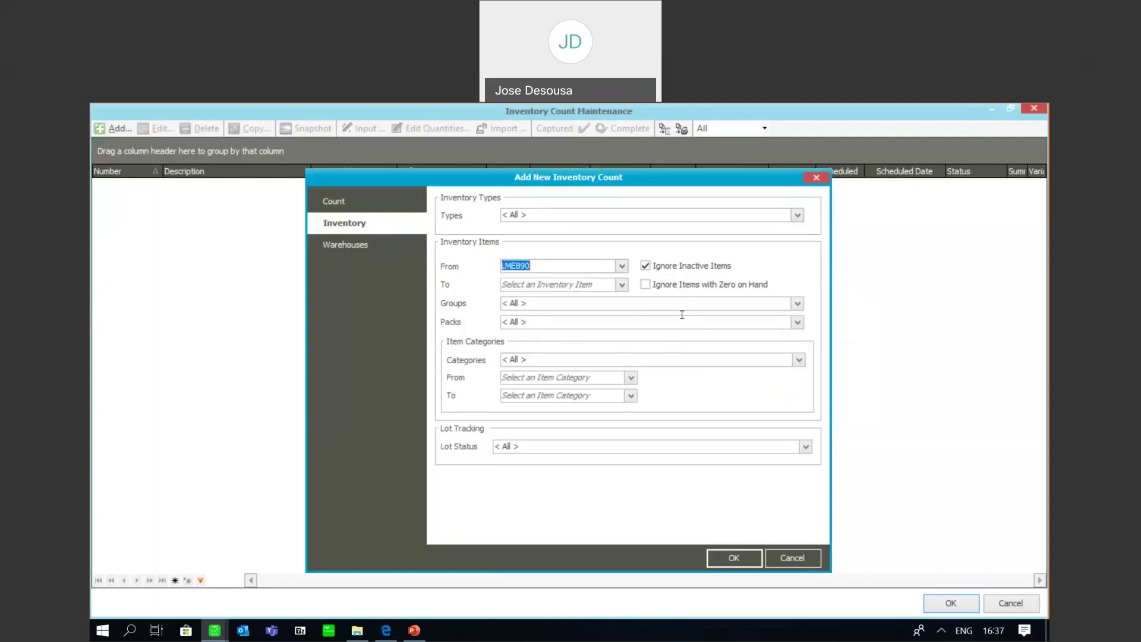
left_click(621, 286)
type("mustard sauce")
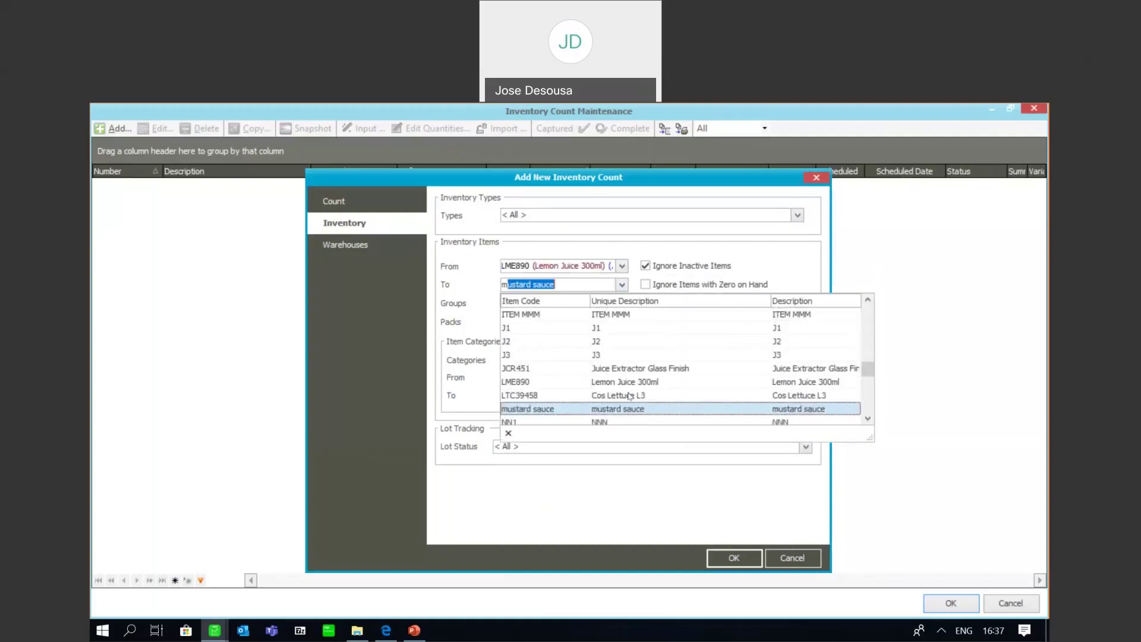
scroll(630, 396, "down", 2)
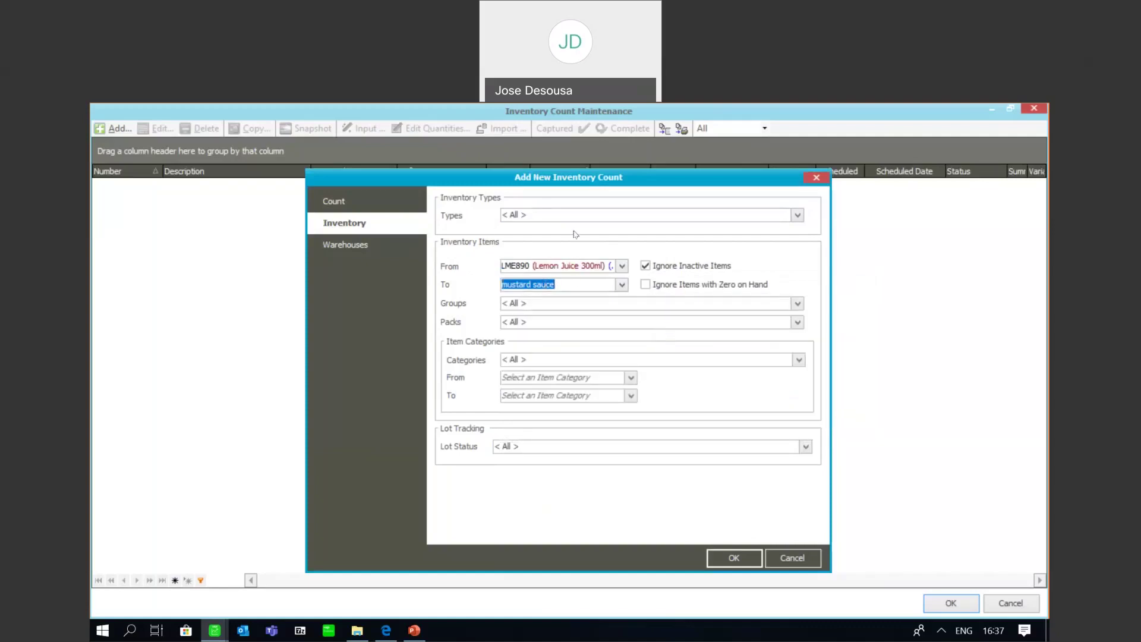
Recheck the warehouse selection and general count settings, and save the new inventory count
left_click(355, 246)
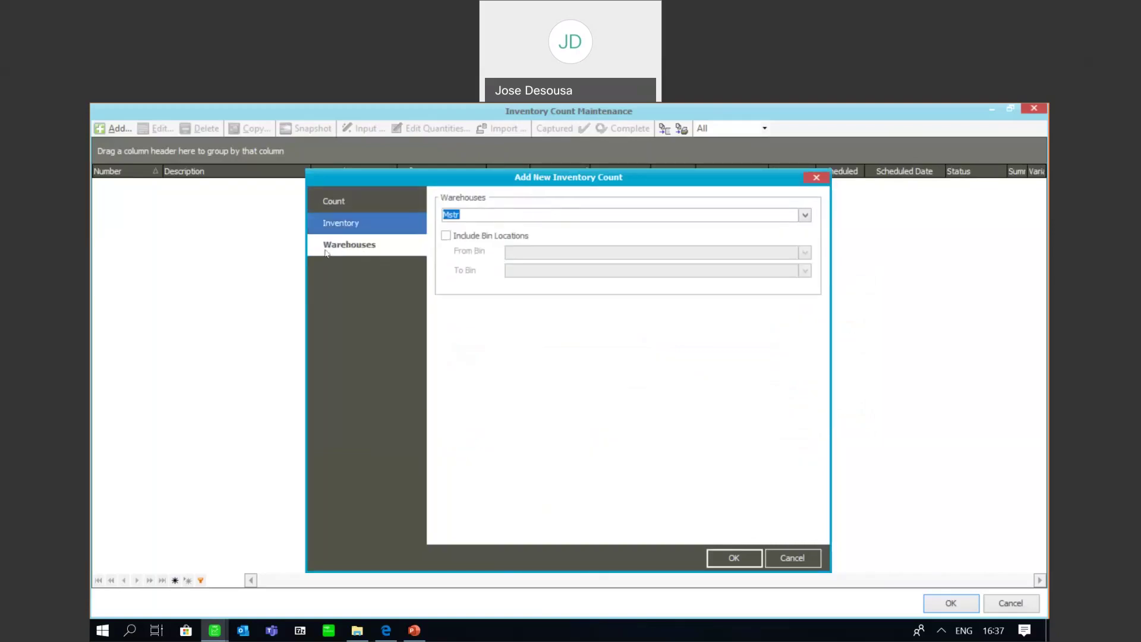
left_click(341, 204)
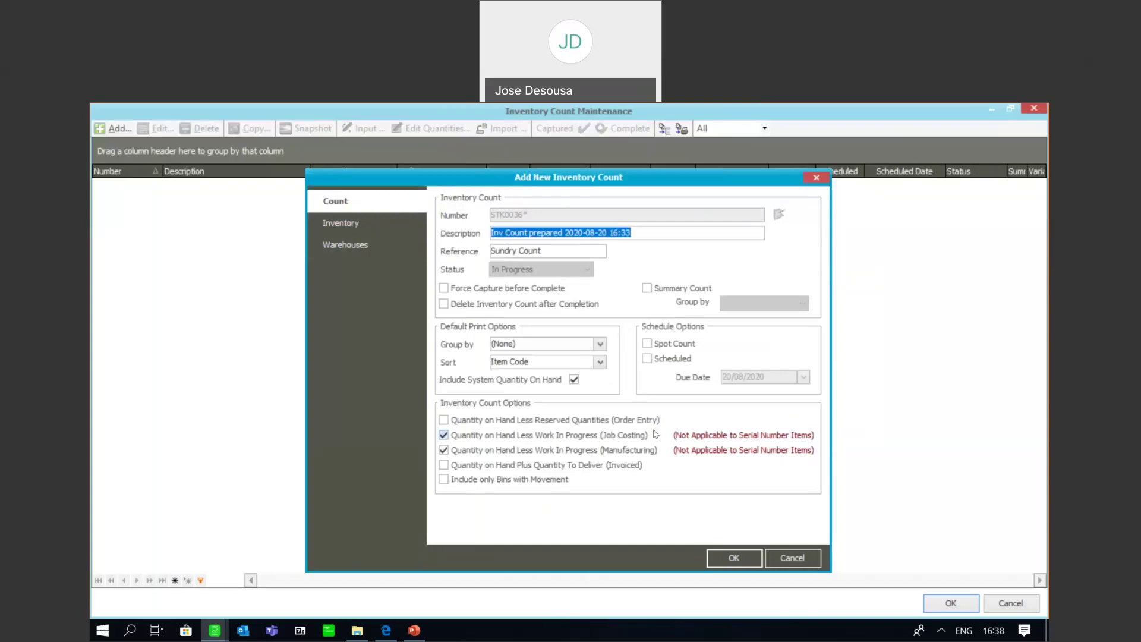
left_click(721, 556)
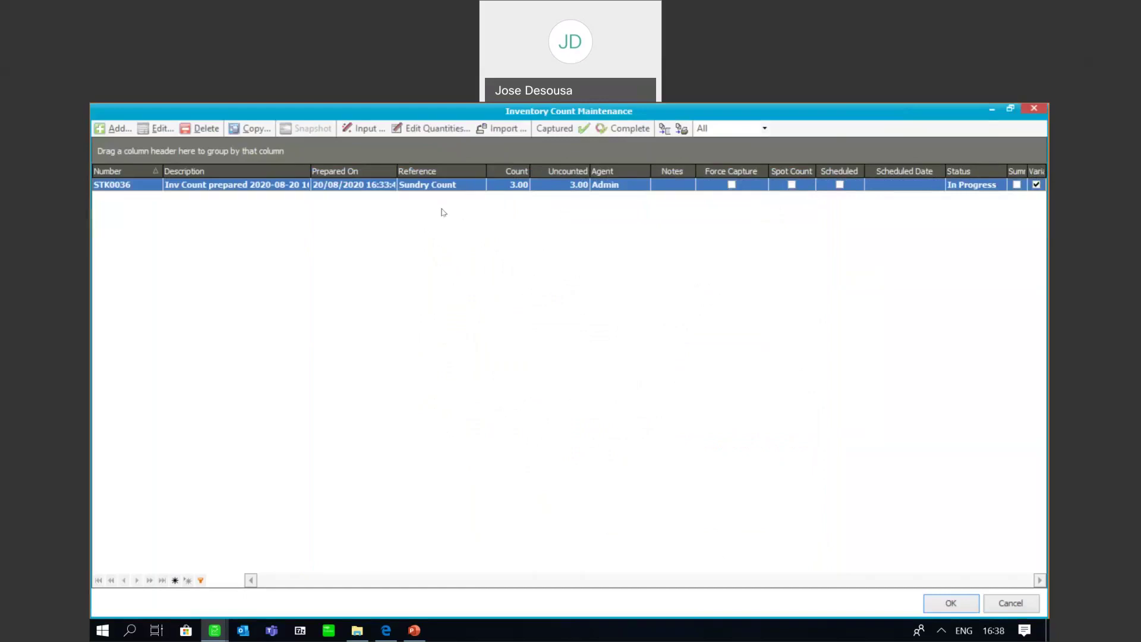
Reopen the Sundry Count to review its general and inventory selection settings, and close it without changes
left_click(165, 134)
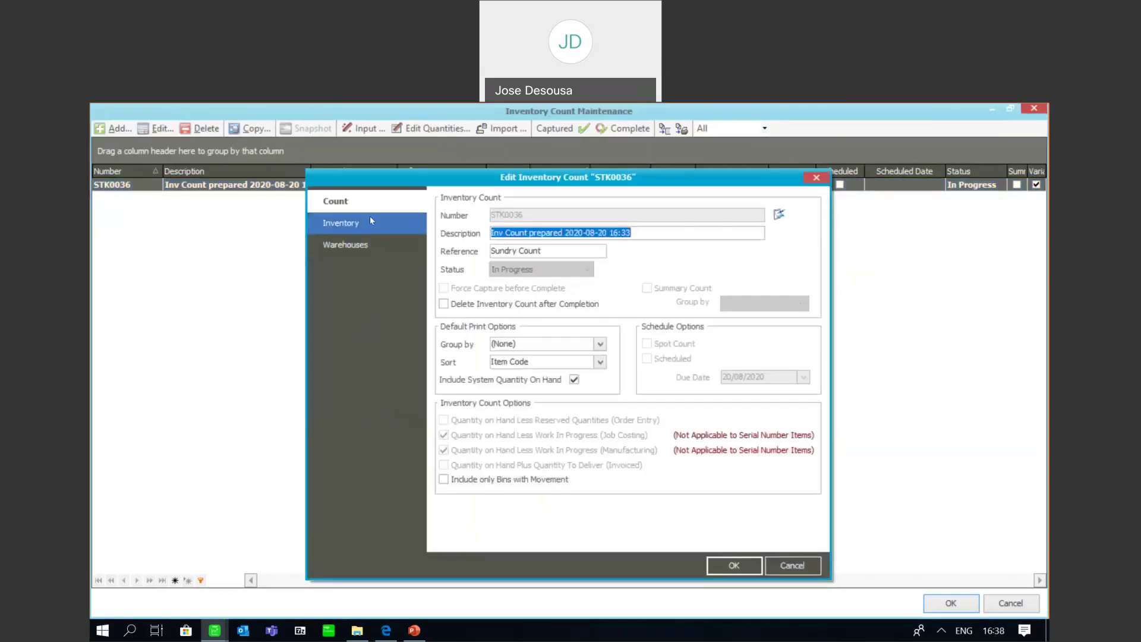
left_click(369, 215)
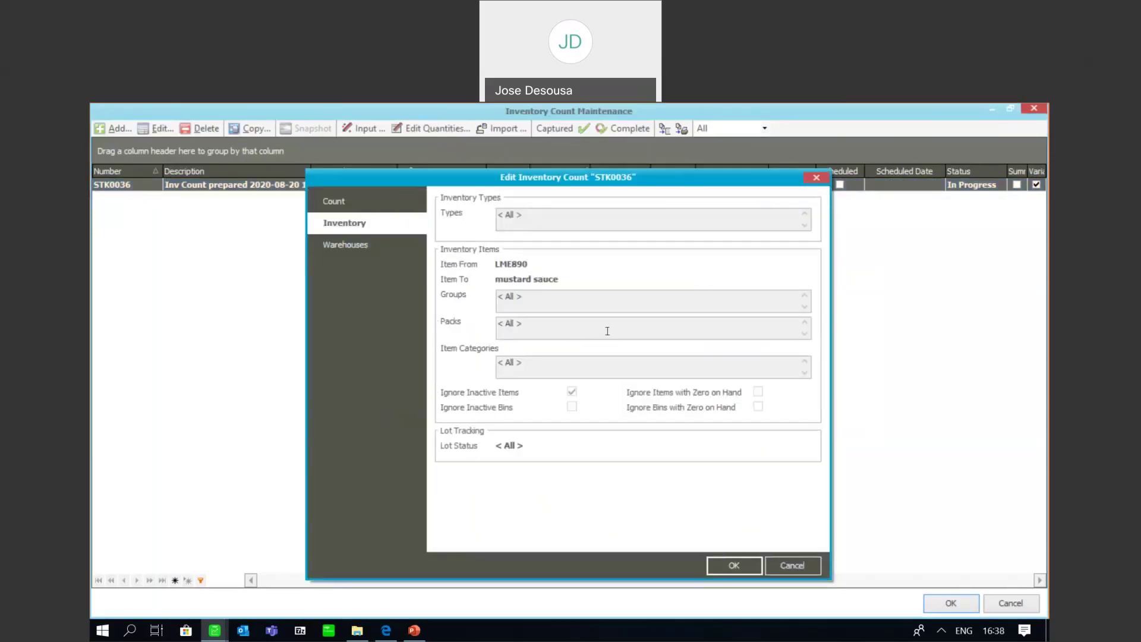
left_click(802, 564)
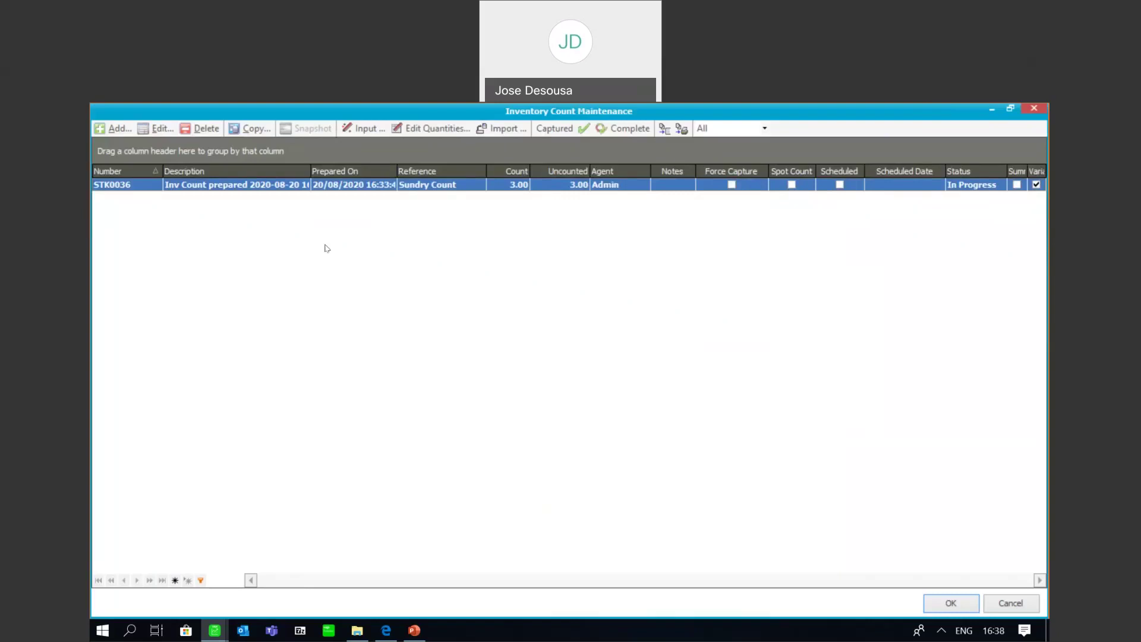
Preview the Inventory Count report for the Sundry Count and close the report
left_click(662, 129)
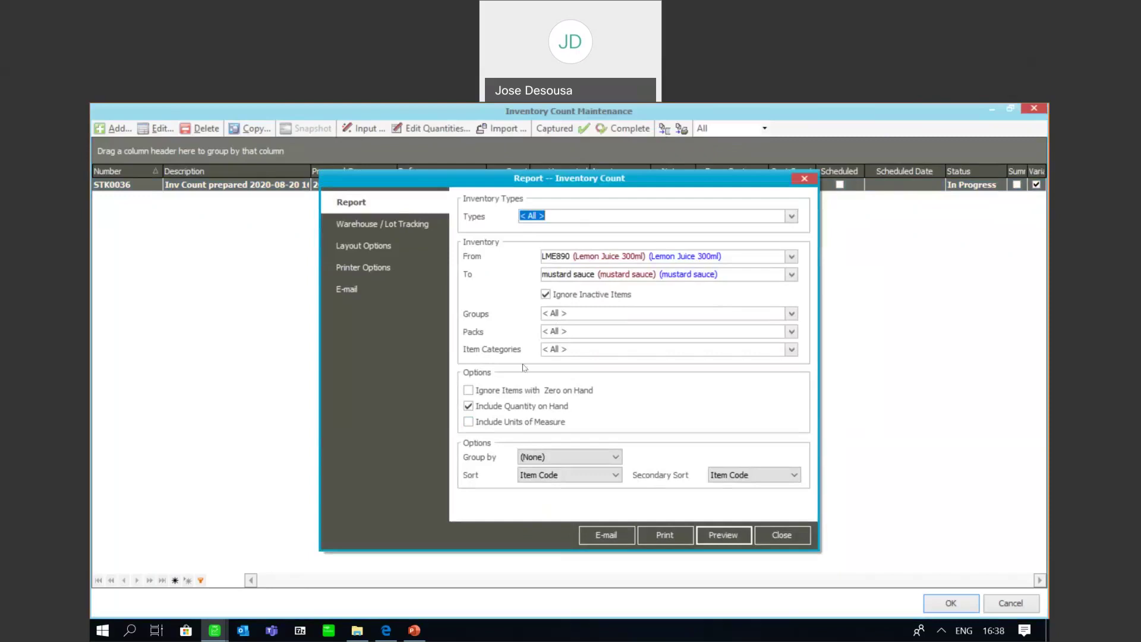
left_click(725, 540)
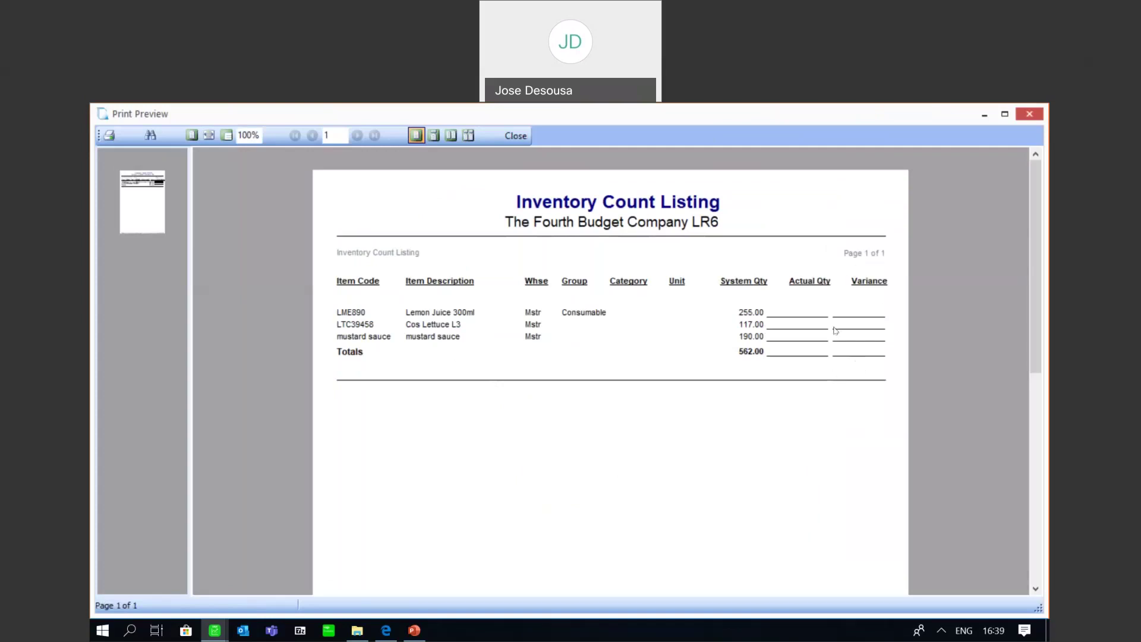
left_click(515, 136)
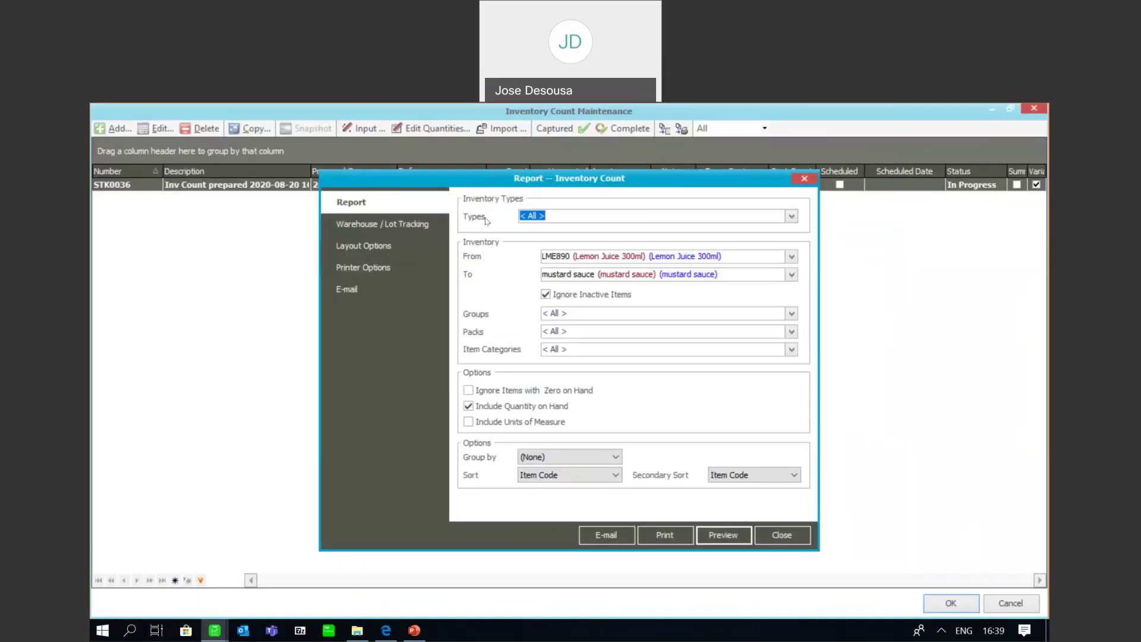
left_click(783, 534)
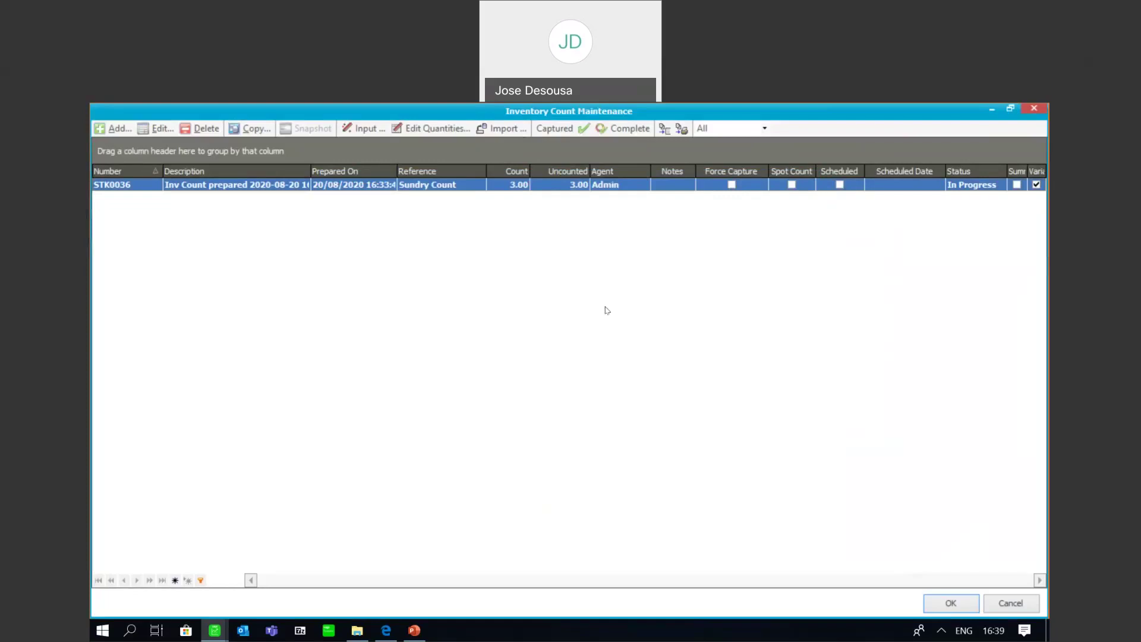
Input a counted quantity of 254 for item LME890, apply it and close the count input
left_click(368, 130)
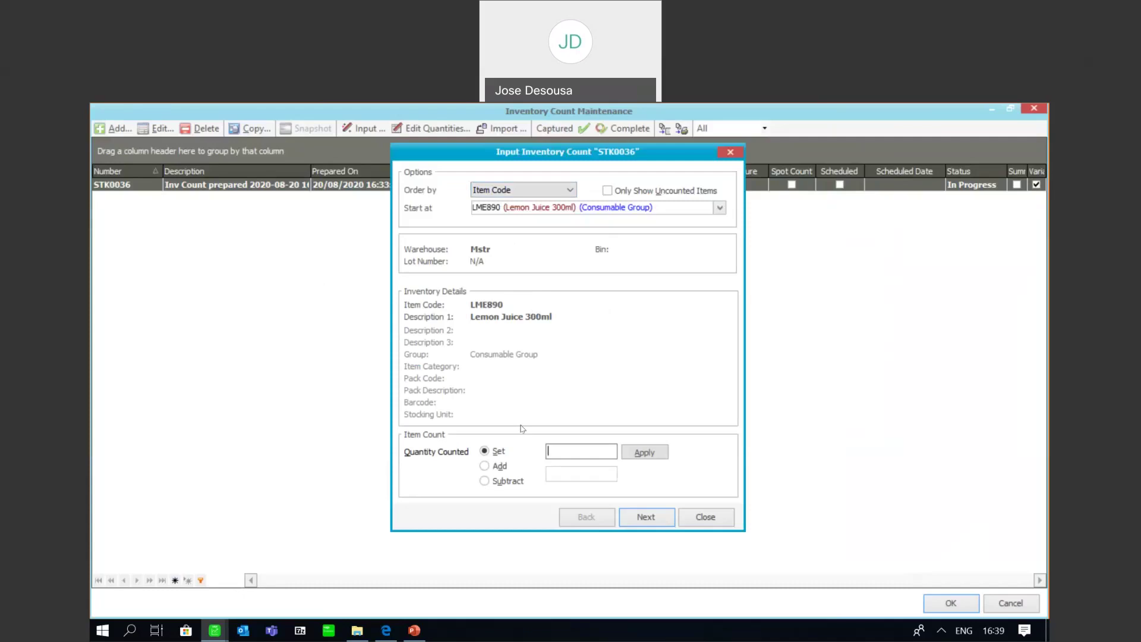
type("254")
left_click(643, 455)
left_click(647, 517)
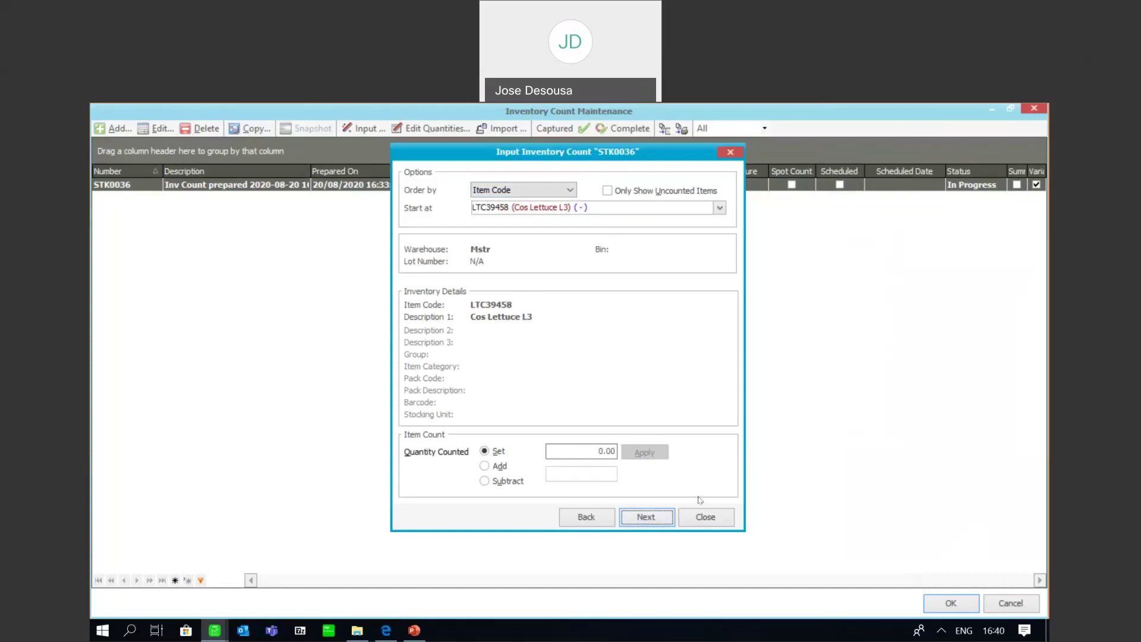
left_click(713, 524)
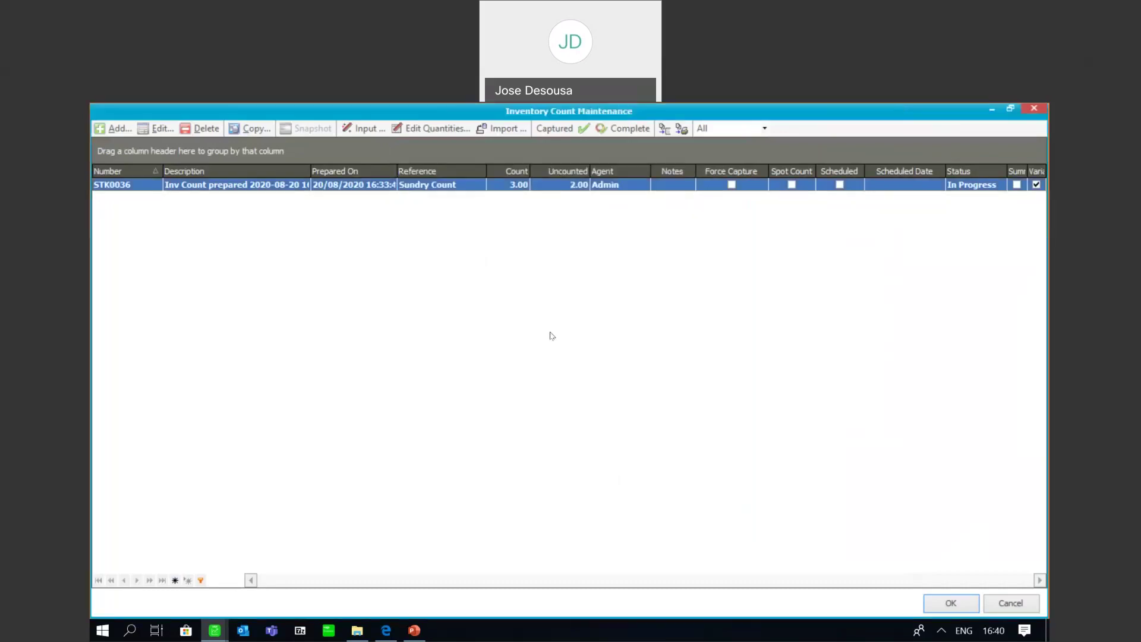
Edit the count quantities to 116 for LTC39458 and 192 for mustard sauce, and save them
left_click(434, 136)
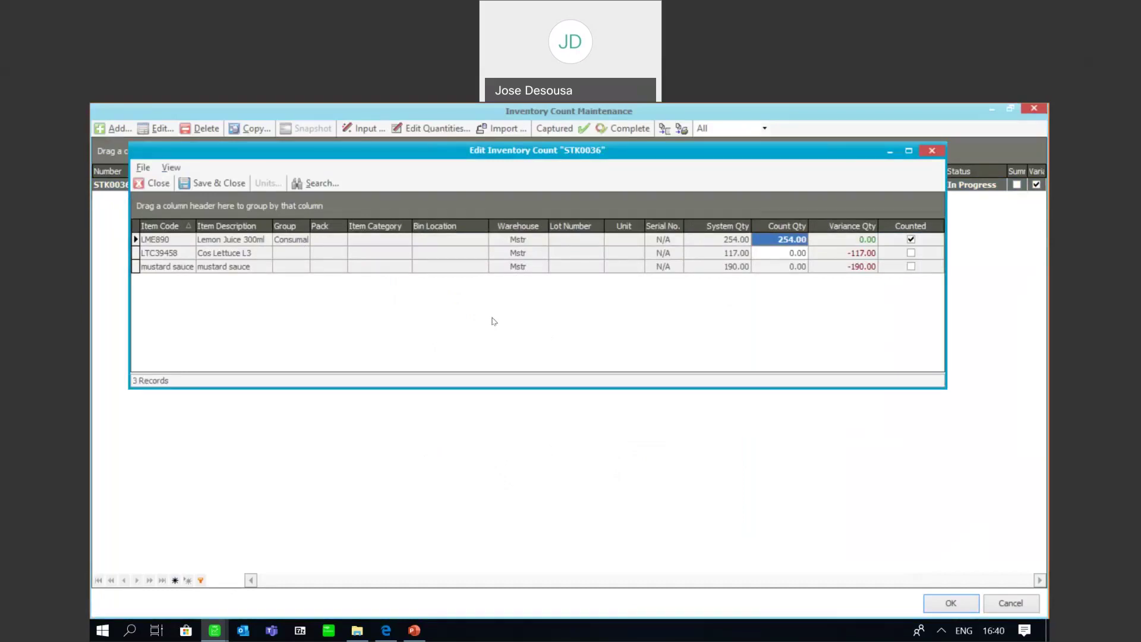
left_click(789, 253)
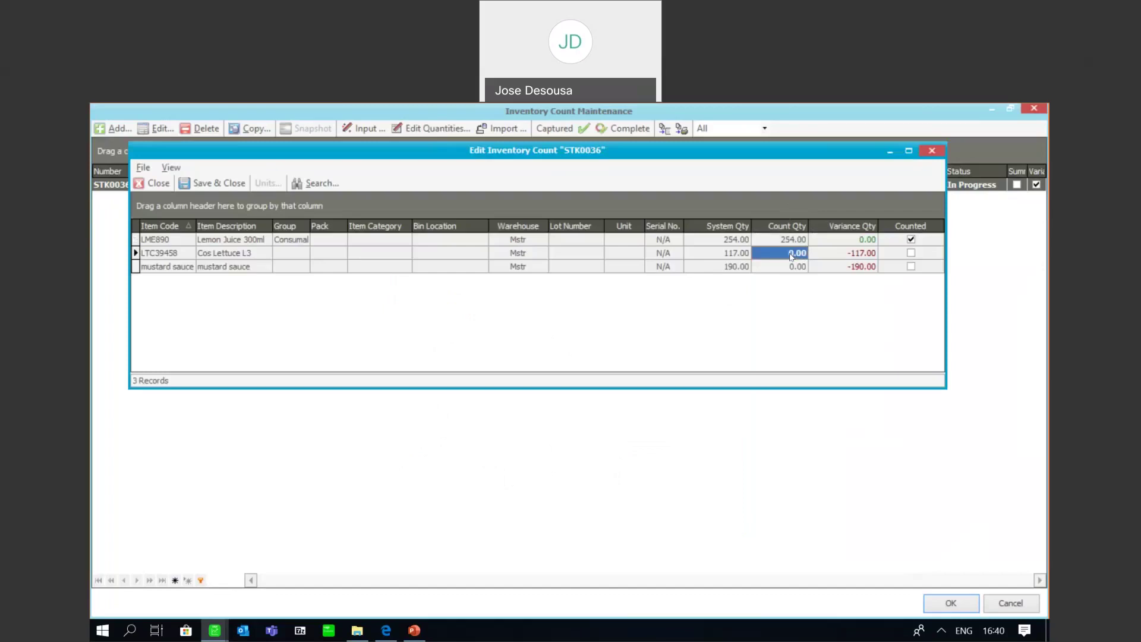
type("11")
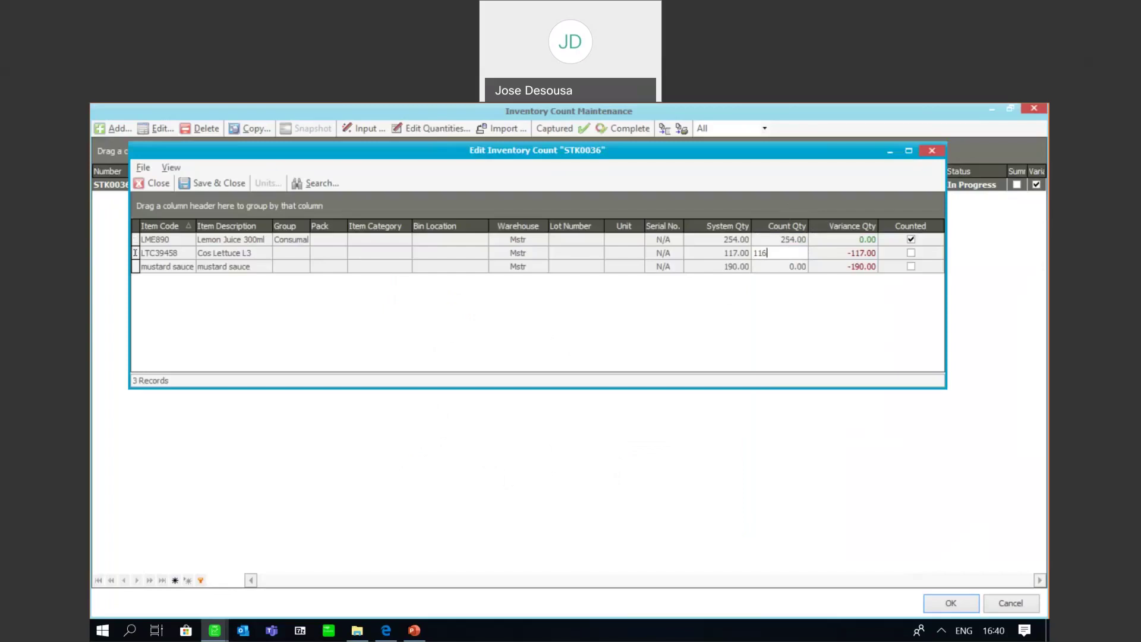
type("6")
left_click(778, 266)
type("192")
key("Return")
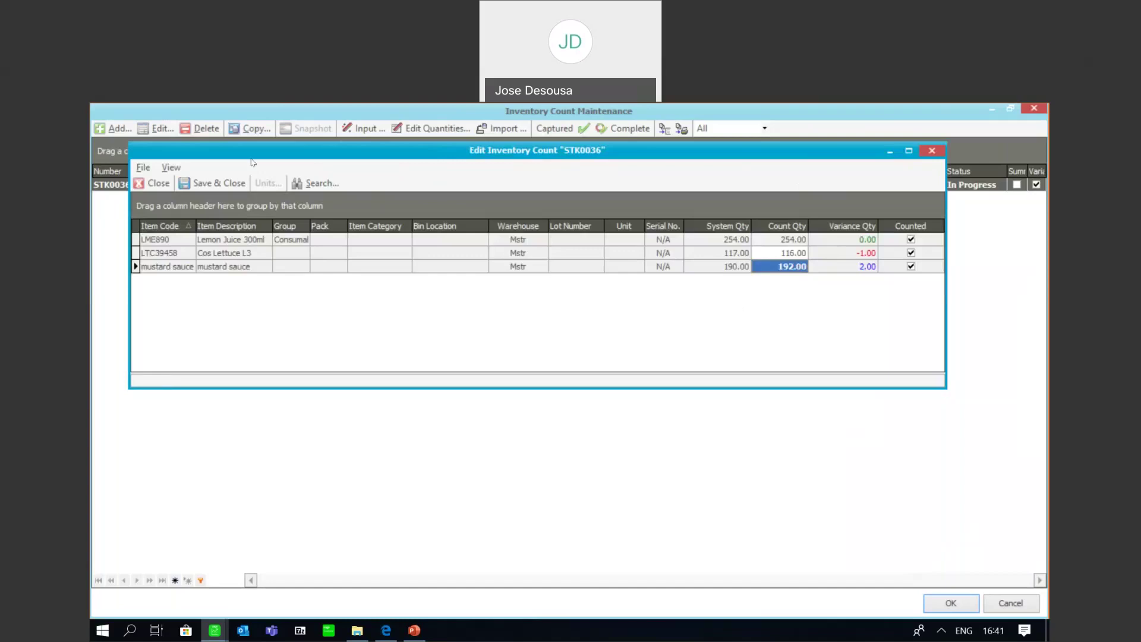
left_click(221, 184)
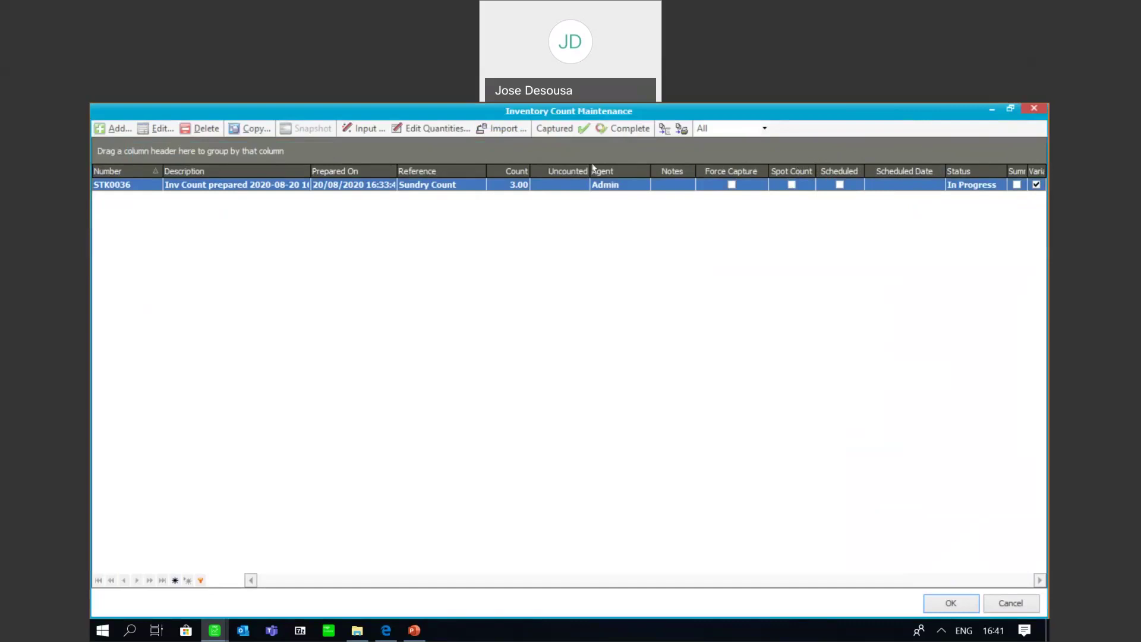
Review the count's import options without importing, and flag the inventory count as Captured
left_click(505, 135)
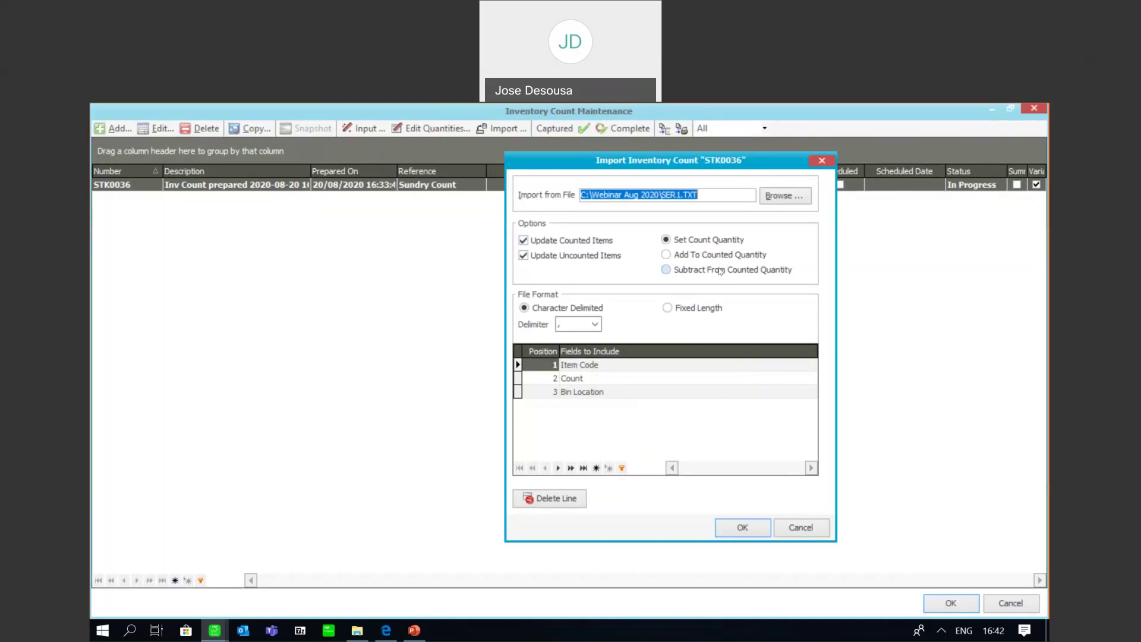
left_click(790, 531)
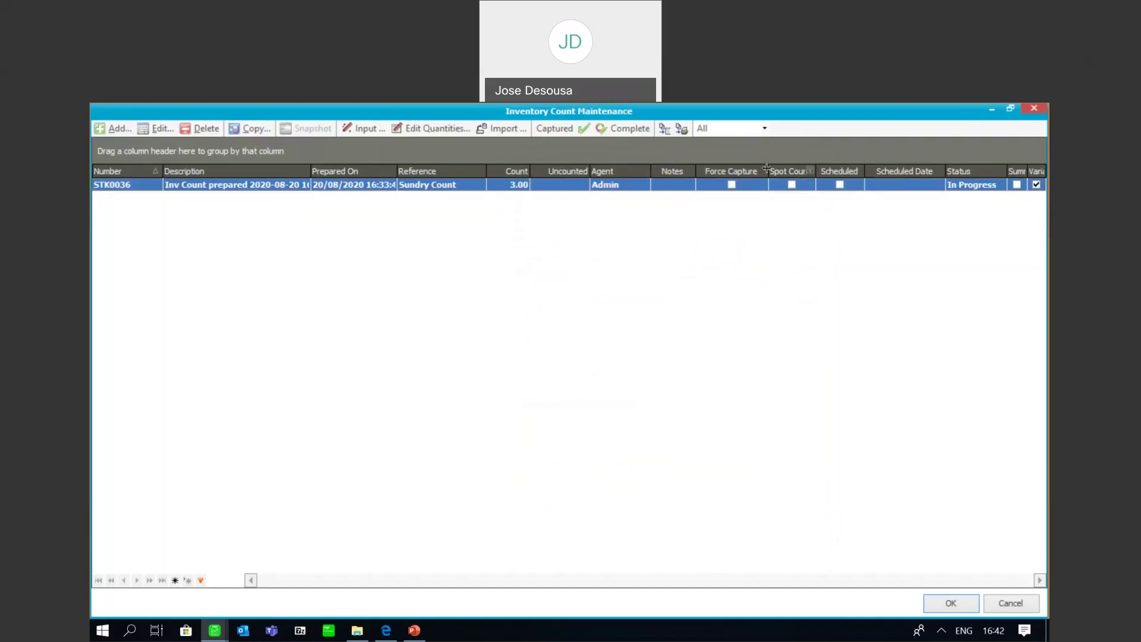
left_click(554, 128)
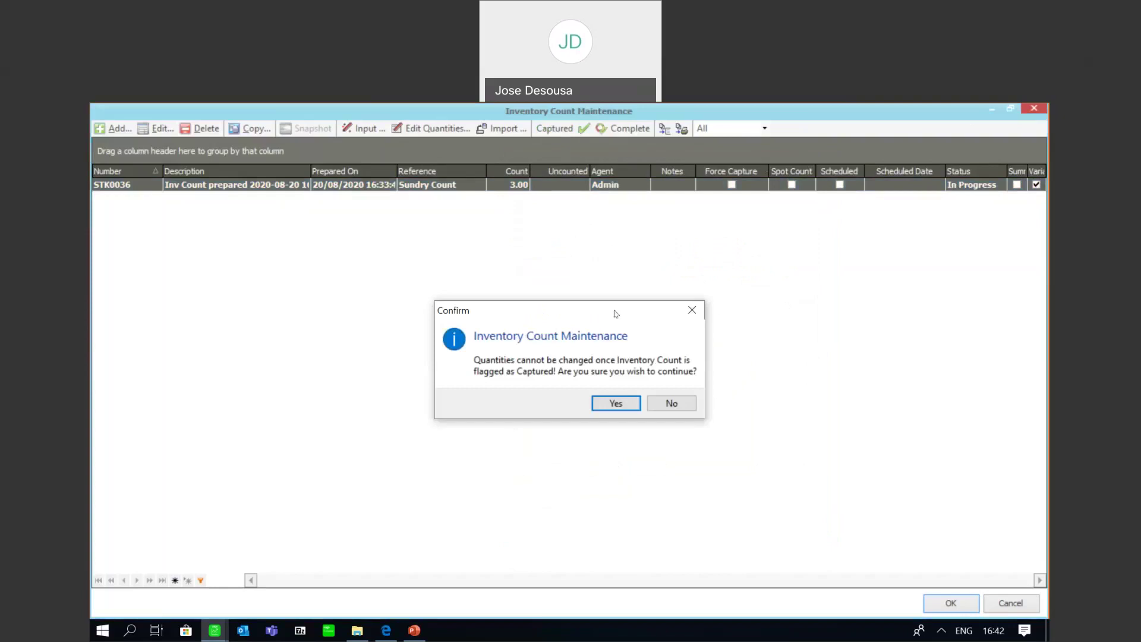
left_click(616, 404)
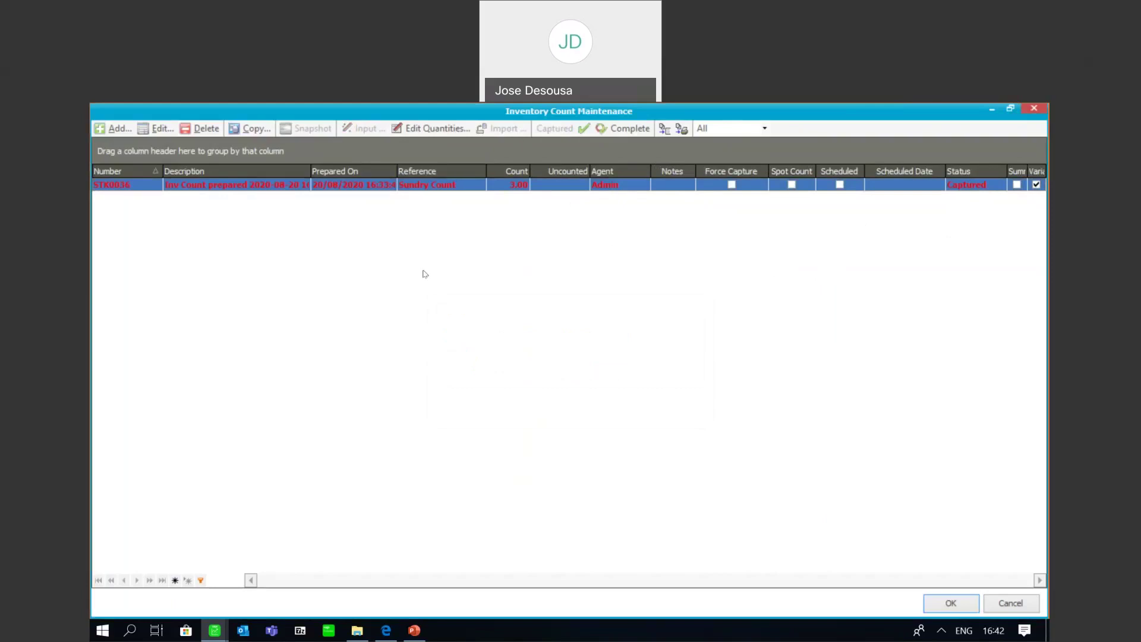
Review the system, counted and variance quantities of the Sundry Count items and close the quantity editor
left_click(439, 136)
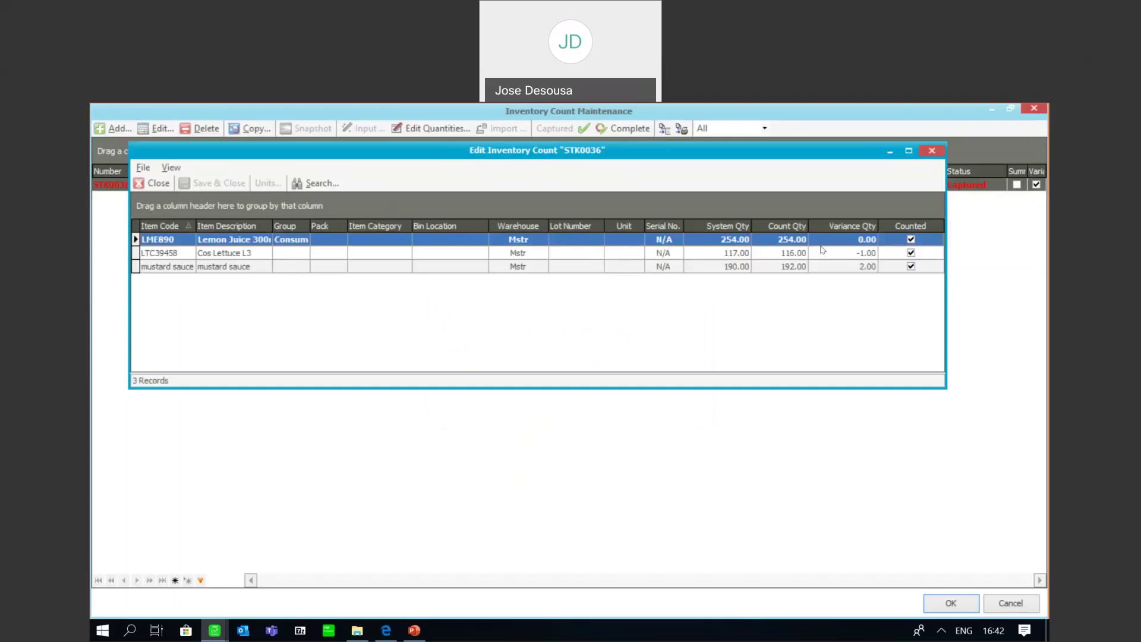
left_click(869, 267)
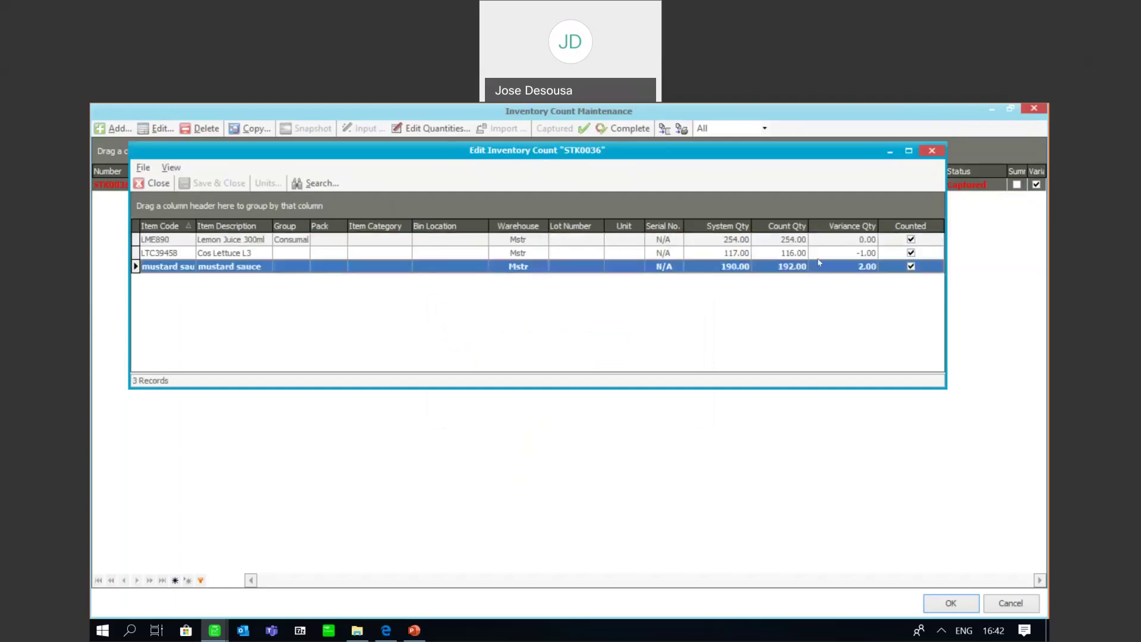
left_click(817, 255)
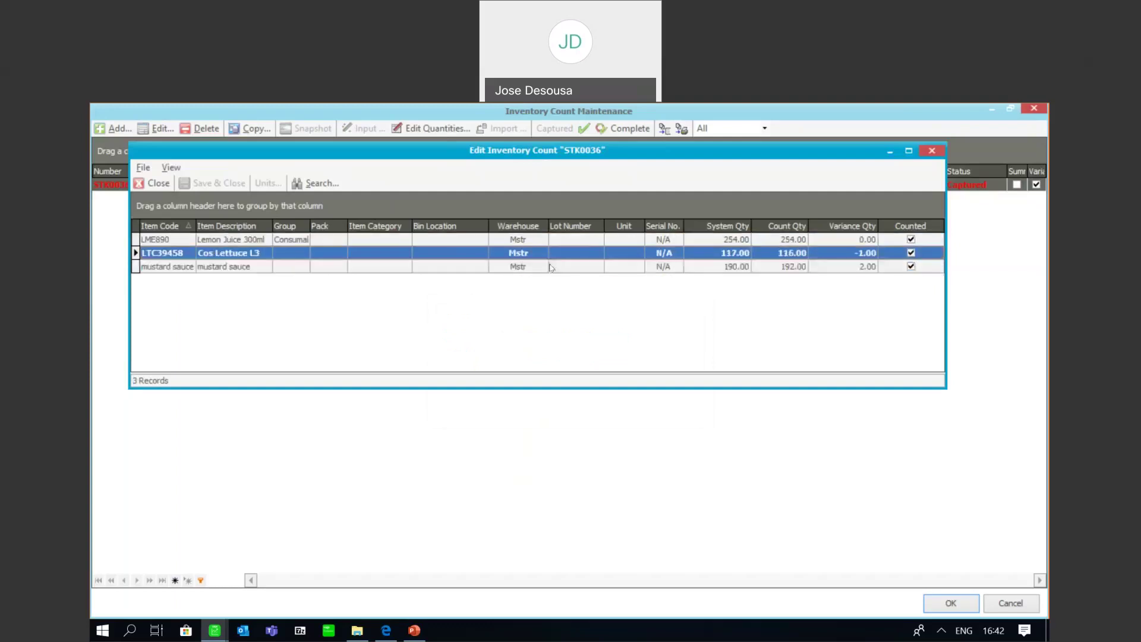
left_click(158, 184)
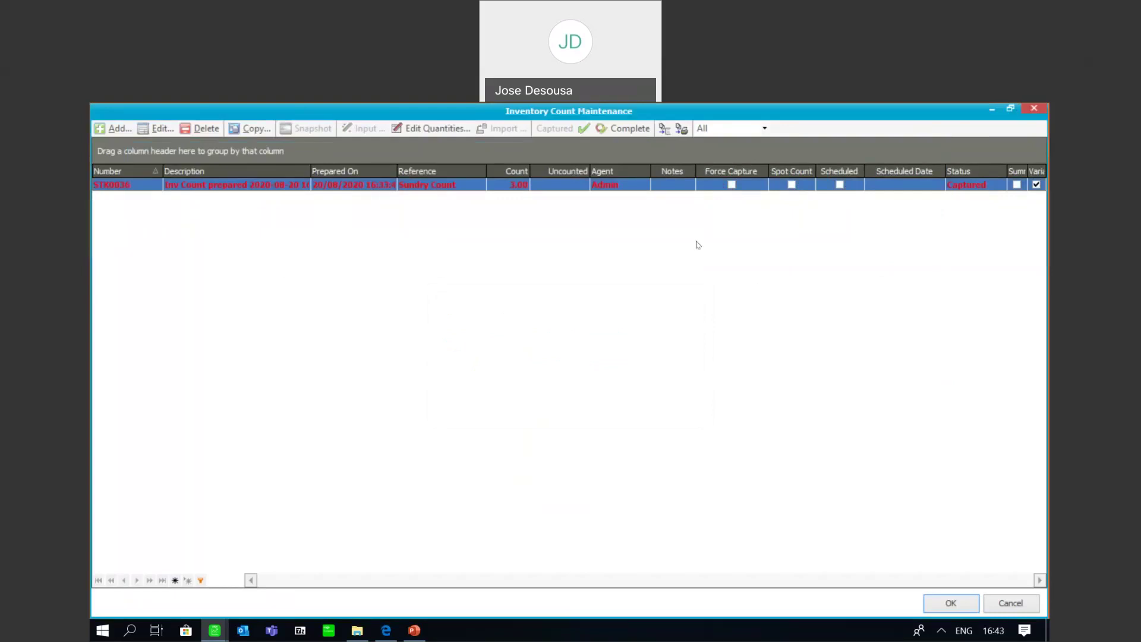
Preview the Inventory Count Variance report for the Sundry Count with its default options and close it
left_click(682, 129)
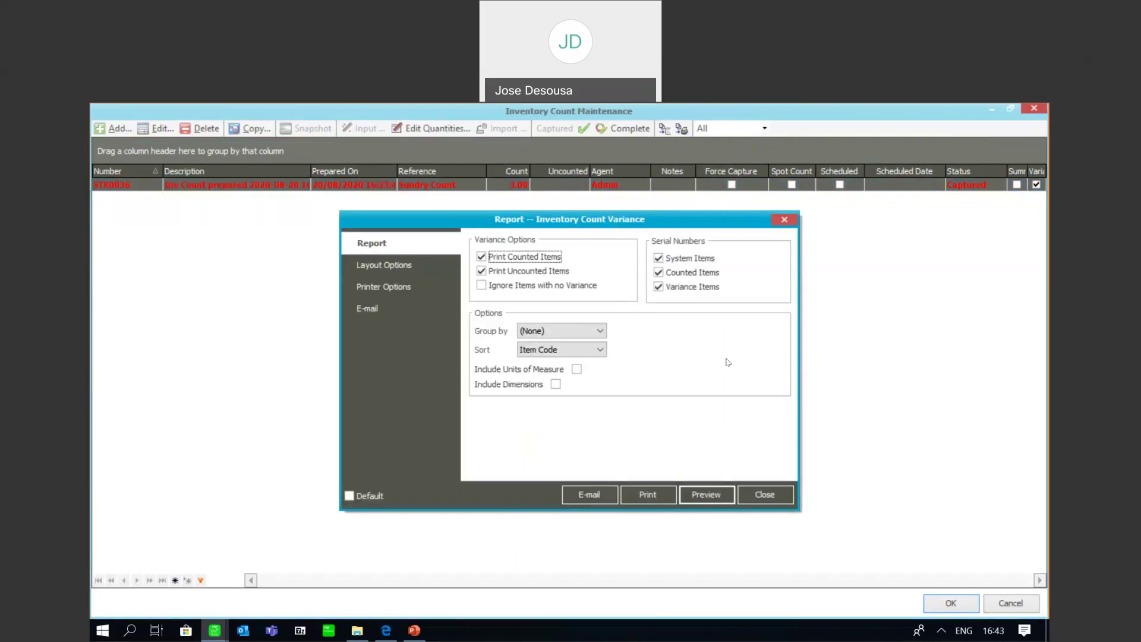
left_click(705, 493)
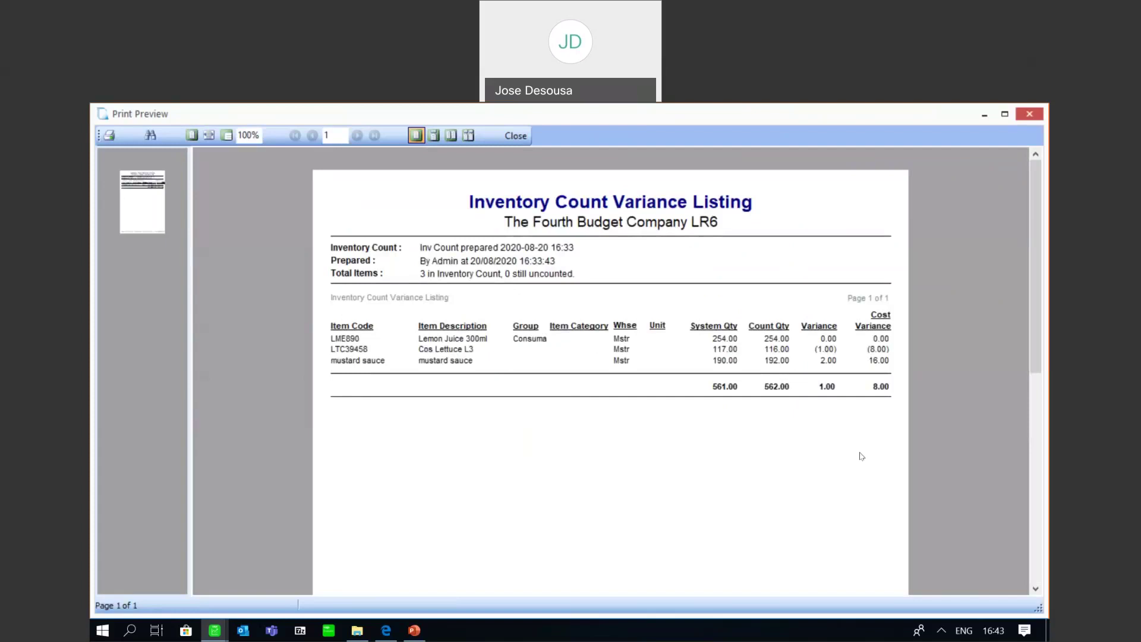
left_click(515, 136)
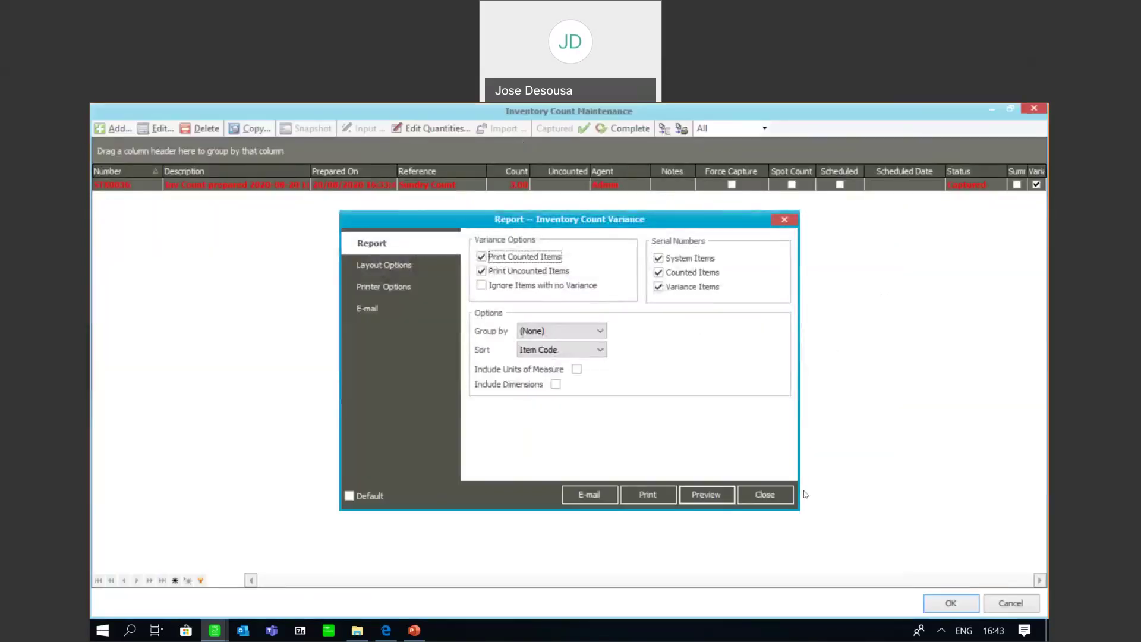
left_click(764, 495)
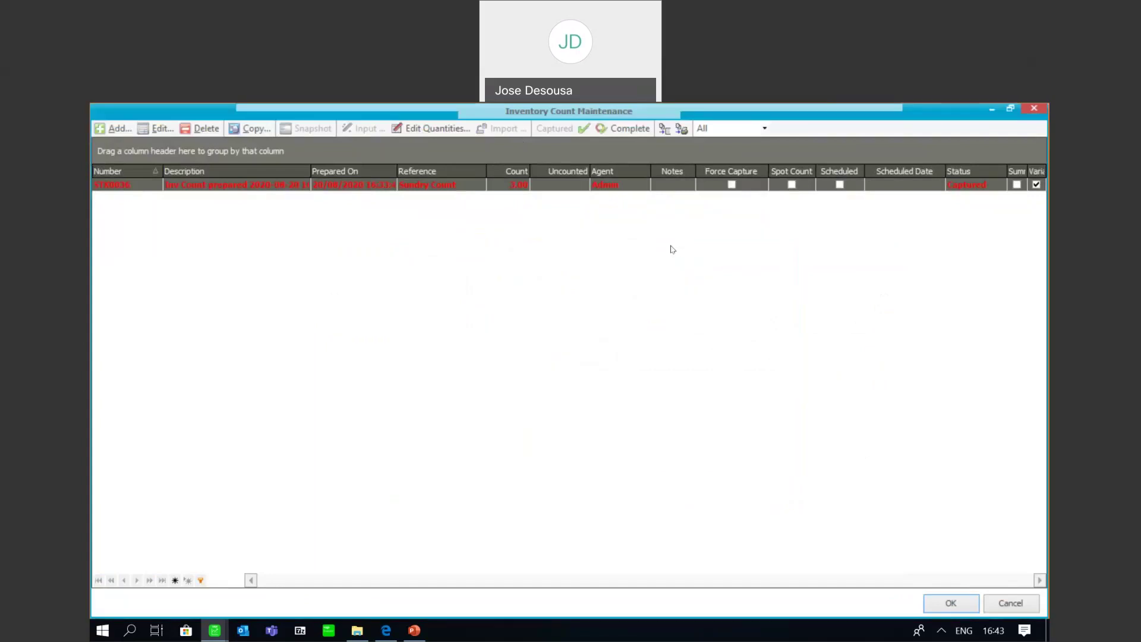
Complete the Sundry Count despite the open journal batches, posting the adjustments with today's date
left_click(622, 130)
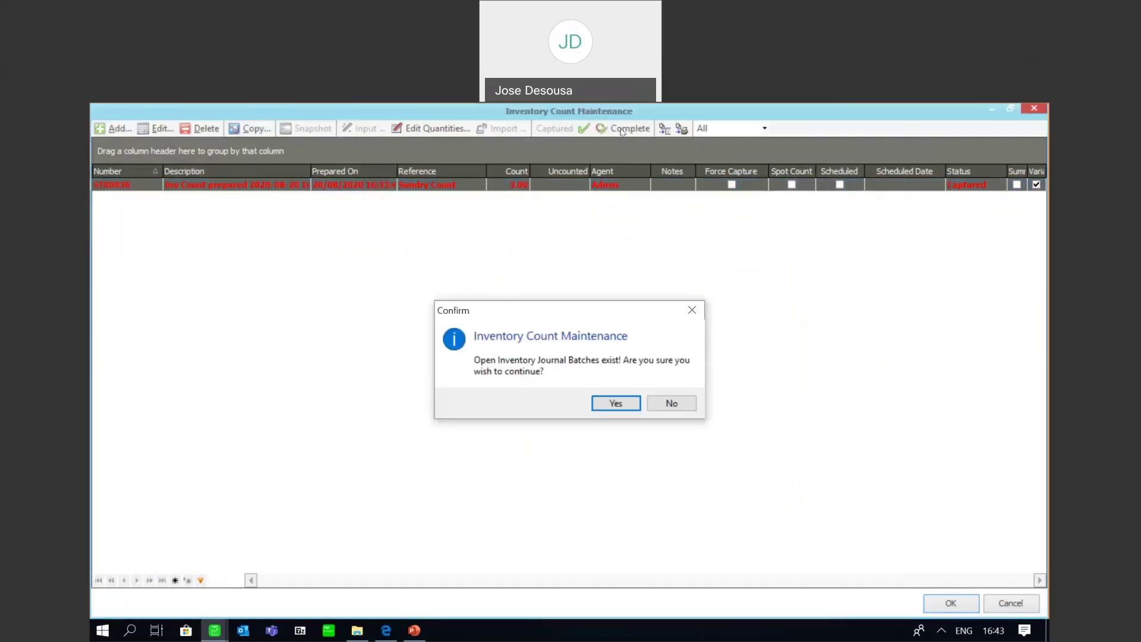
left_click(608, 405)
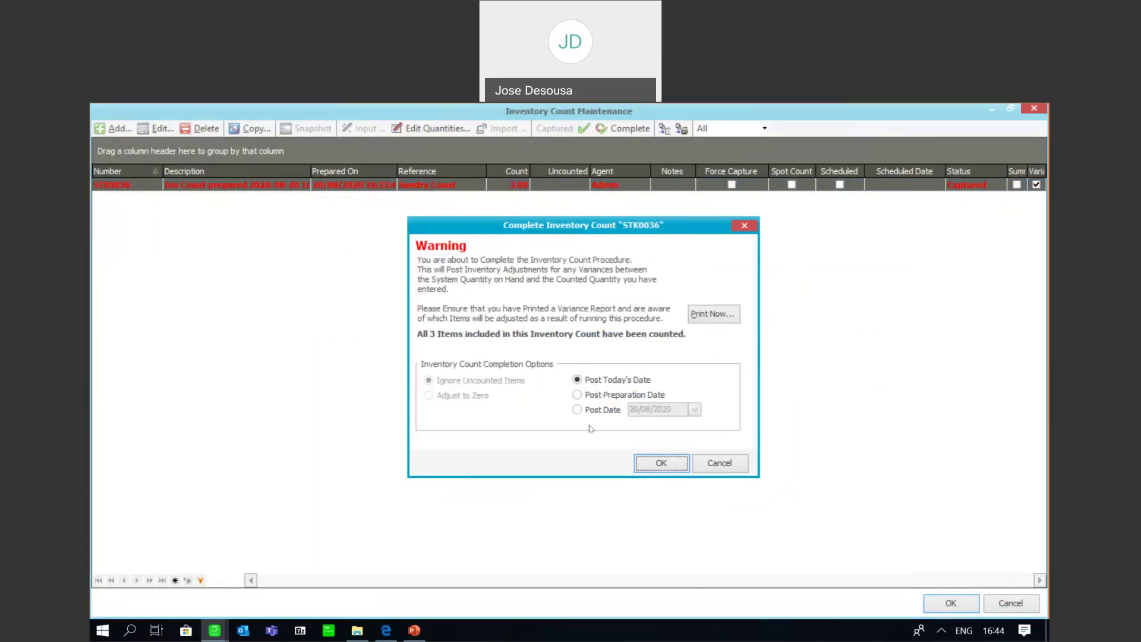
left_click(602, 411)
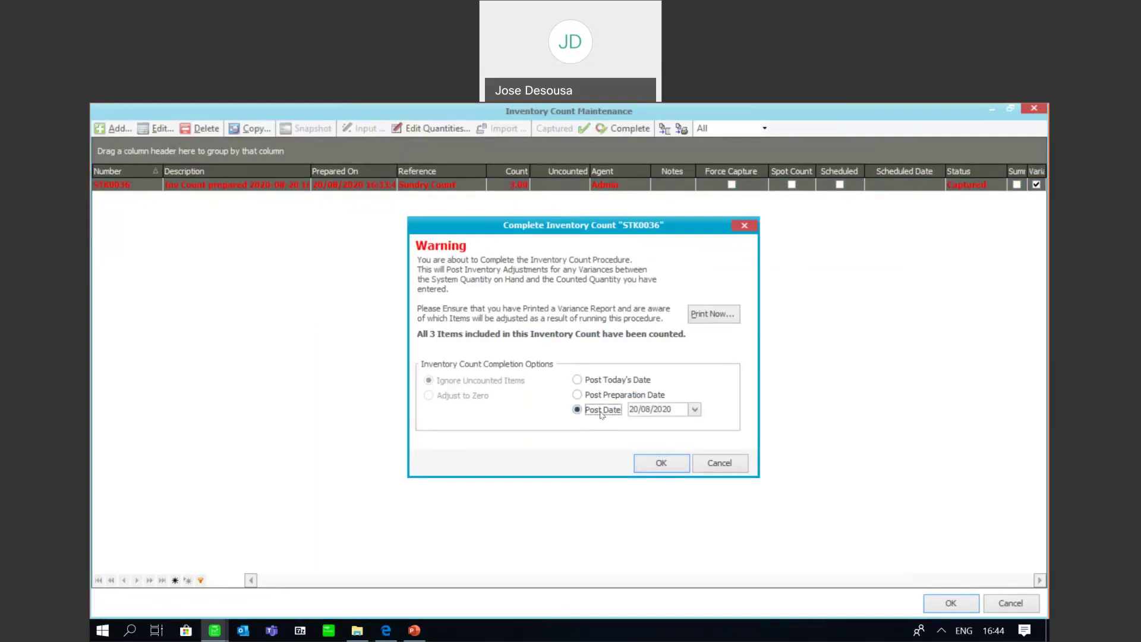
left_click(584, 398)
left_click(577, 380)
left_click(678, 470)
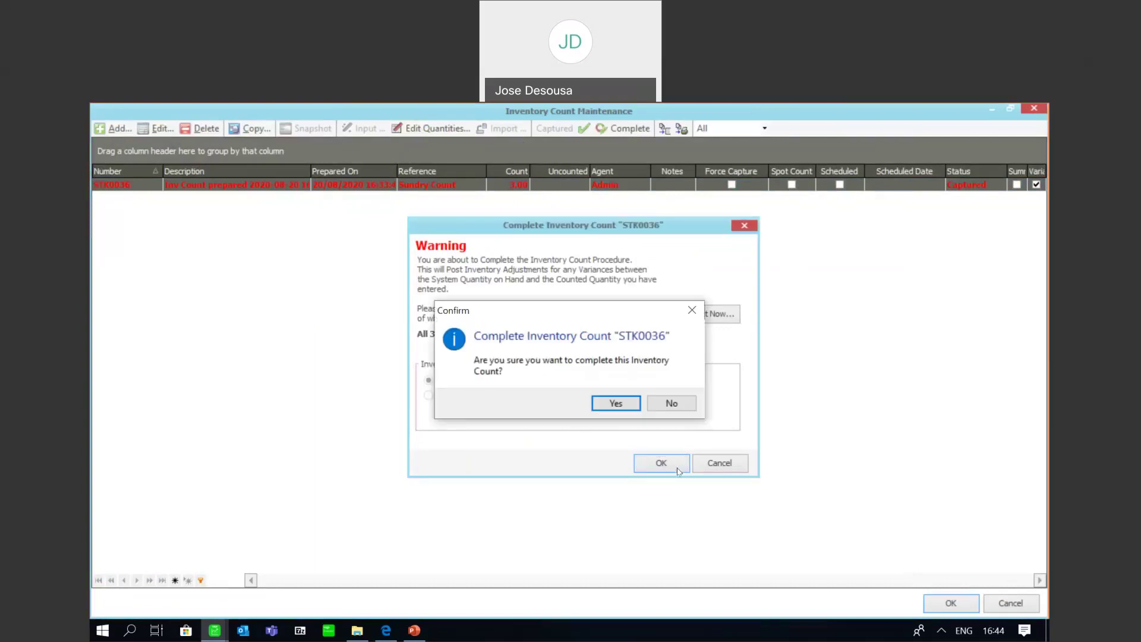
left_click(620, 404)
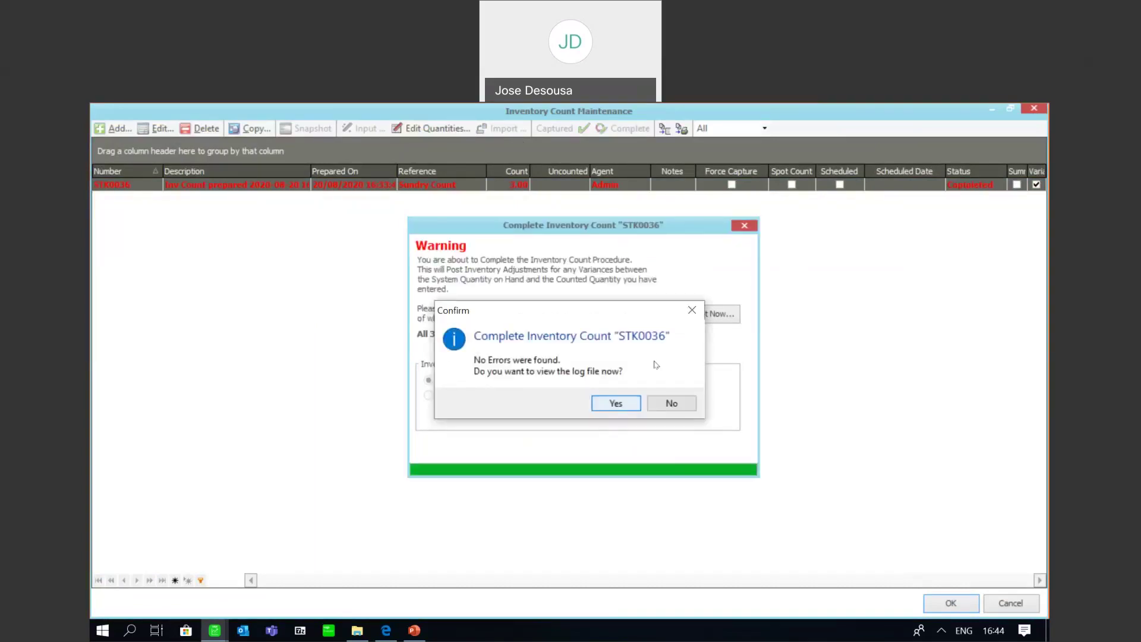
Examine the 20/08/2020 16:44 entries in the Inventory Count Complete log, then close the log and inventory count maintenance
left_click(616, 403)
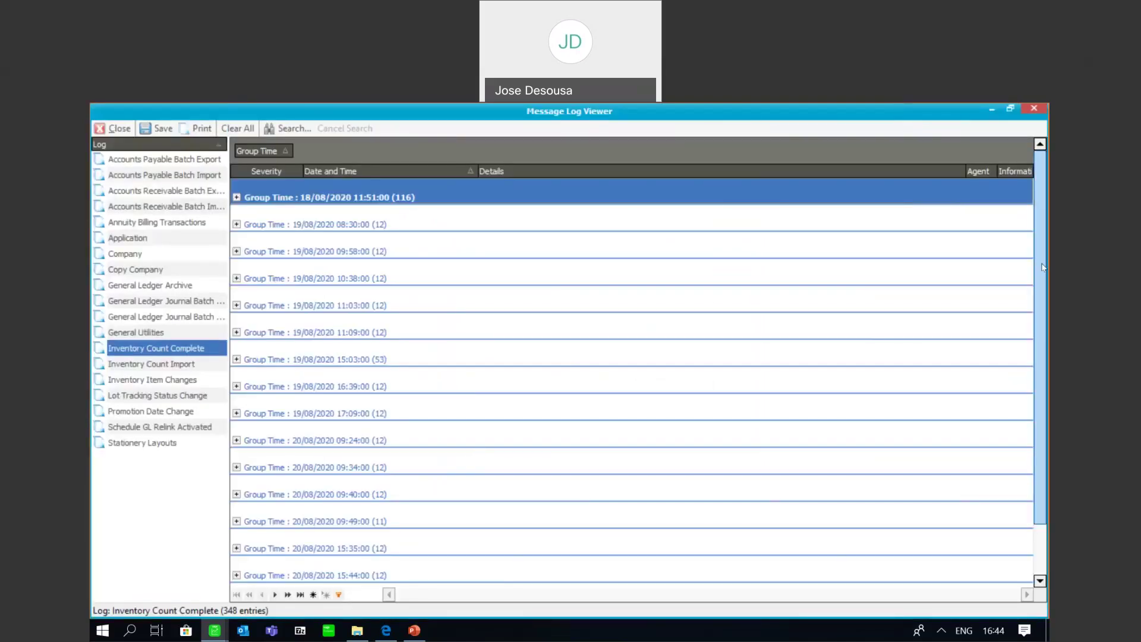
left_click_drag(1040, 381, 1048, 439)
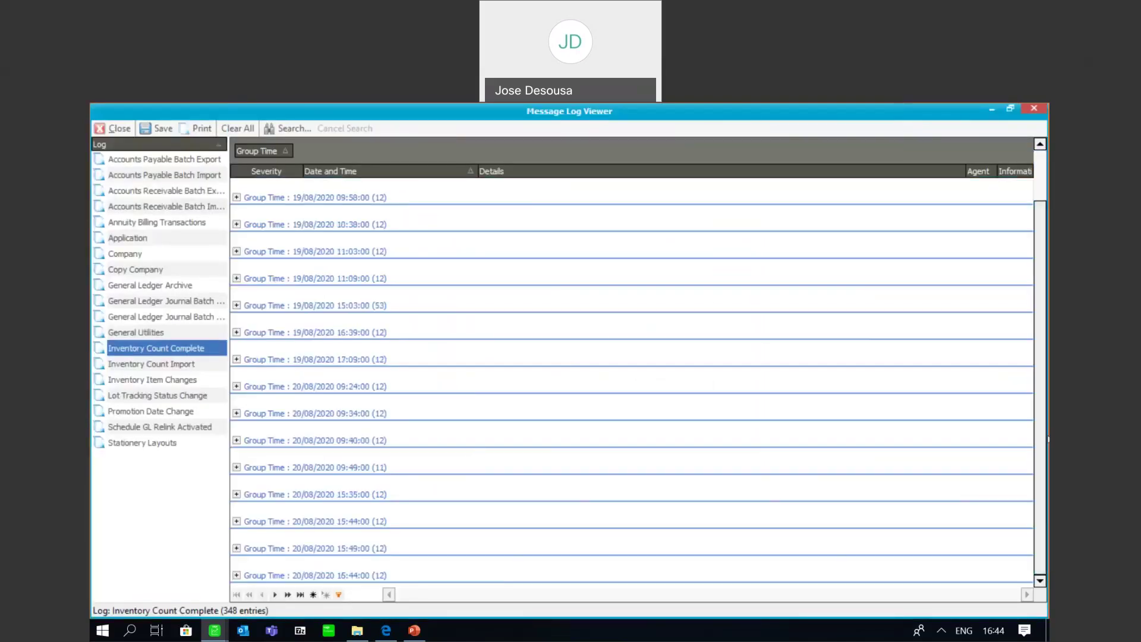
left_click(236, 575)
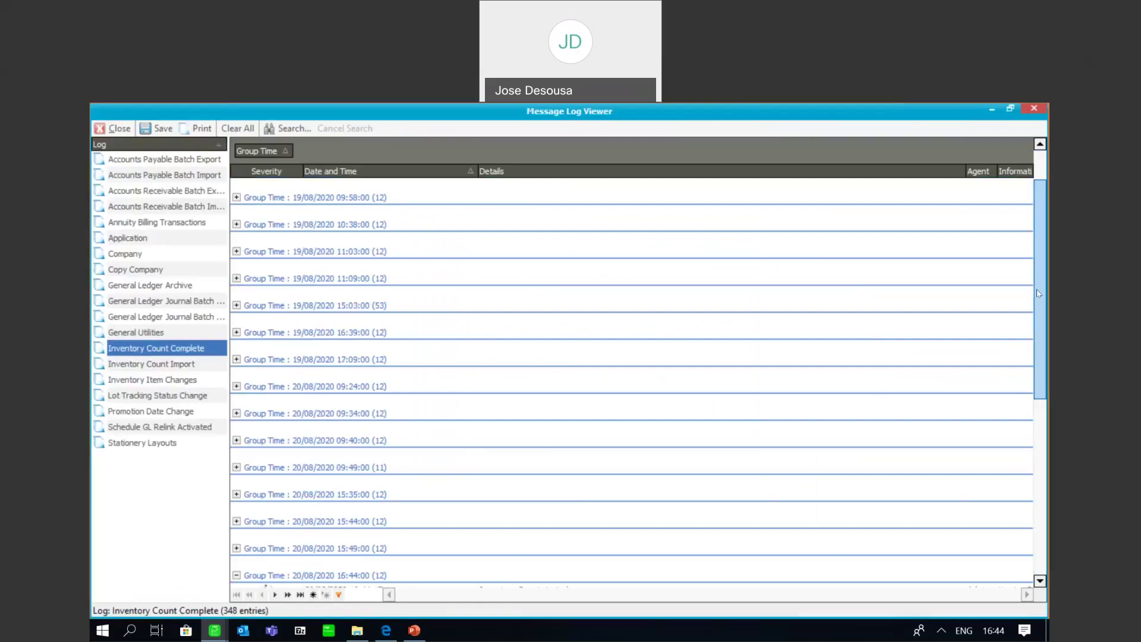
left_click_drag(1038, 293, 1039, 399)
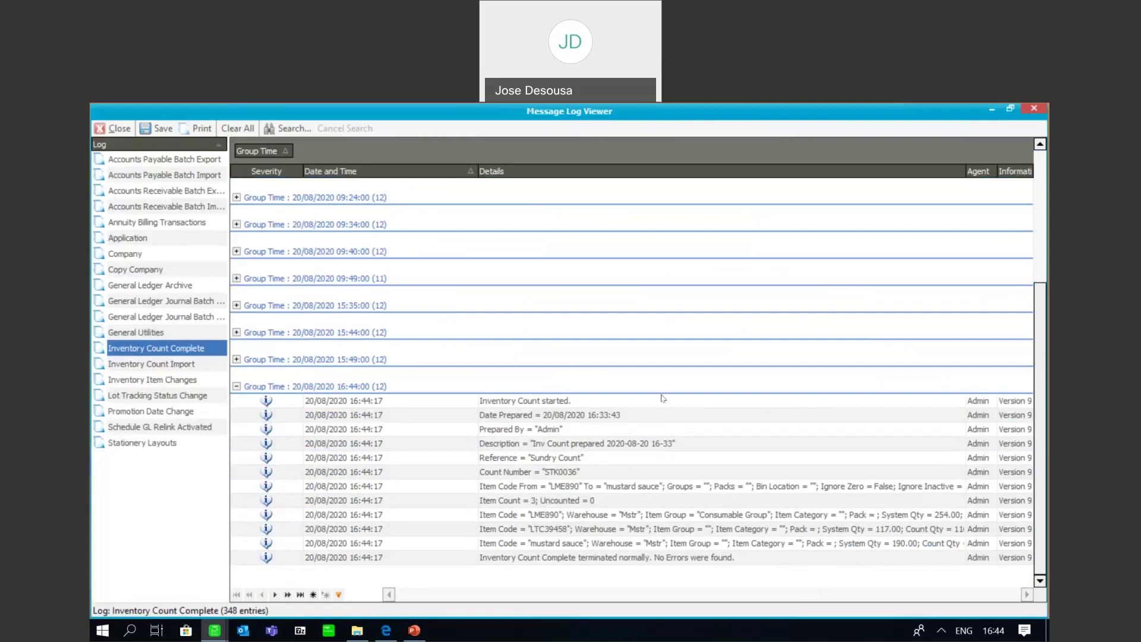
left_click(120, 133)
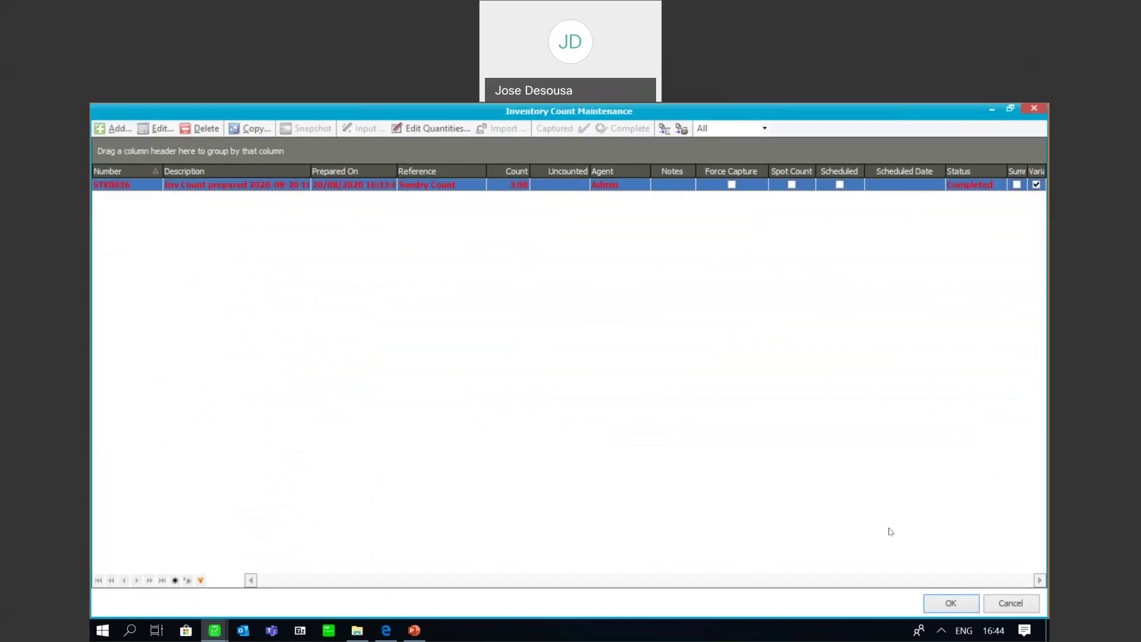
left_click(941, 602)
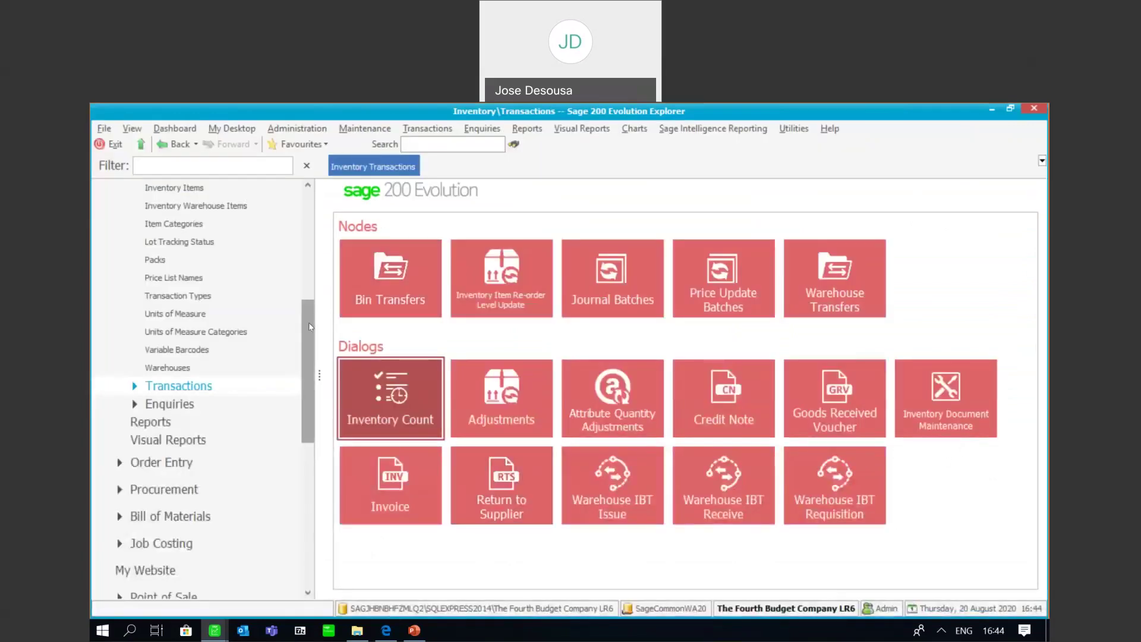
View the inventory transaction history of item LTC39458 for 20/08/2020
left_click(174, 407)
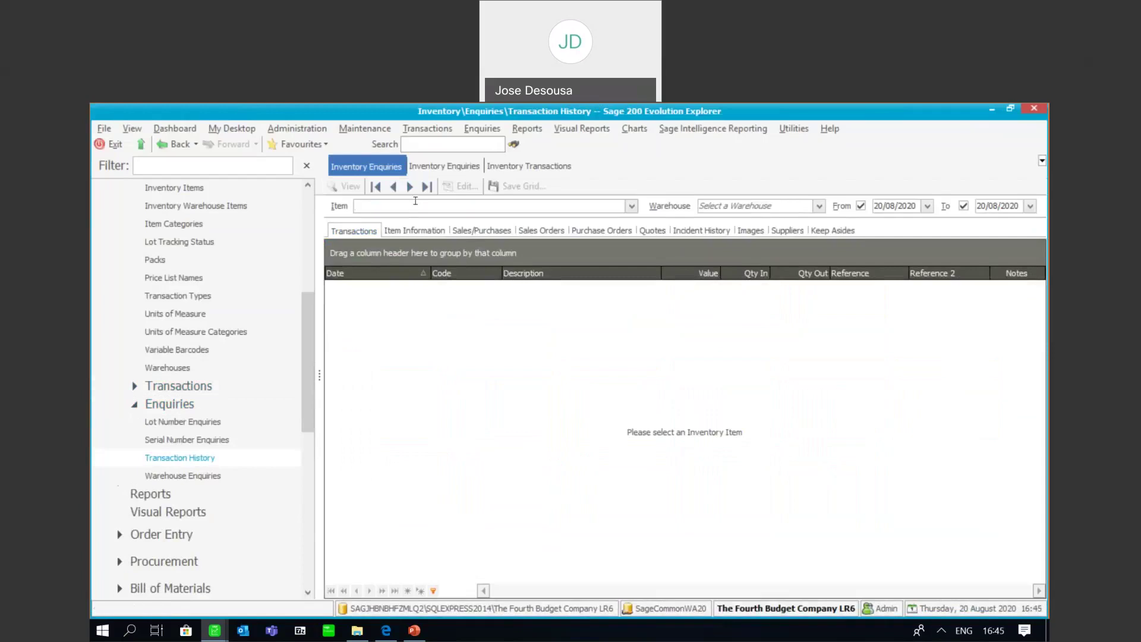
type("mtc")
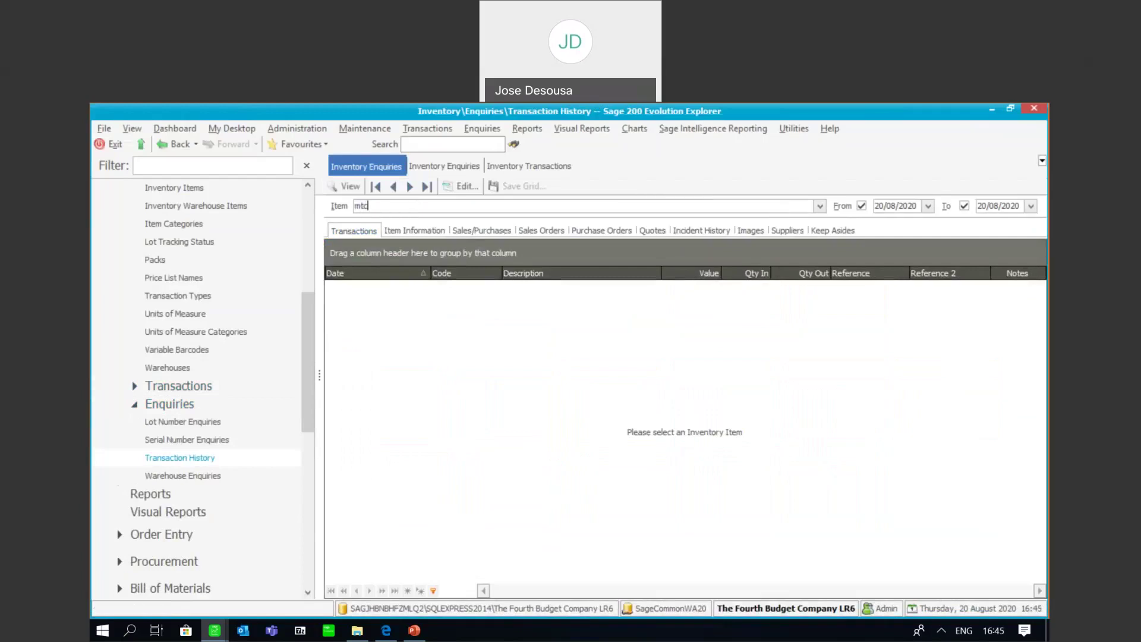
key("BackSpace")
type("LT")
key("BackSpace")
key("BackSpace")
key("BackSpace")
type("L")
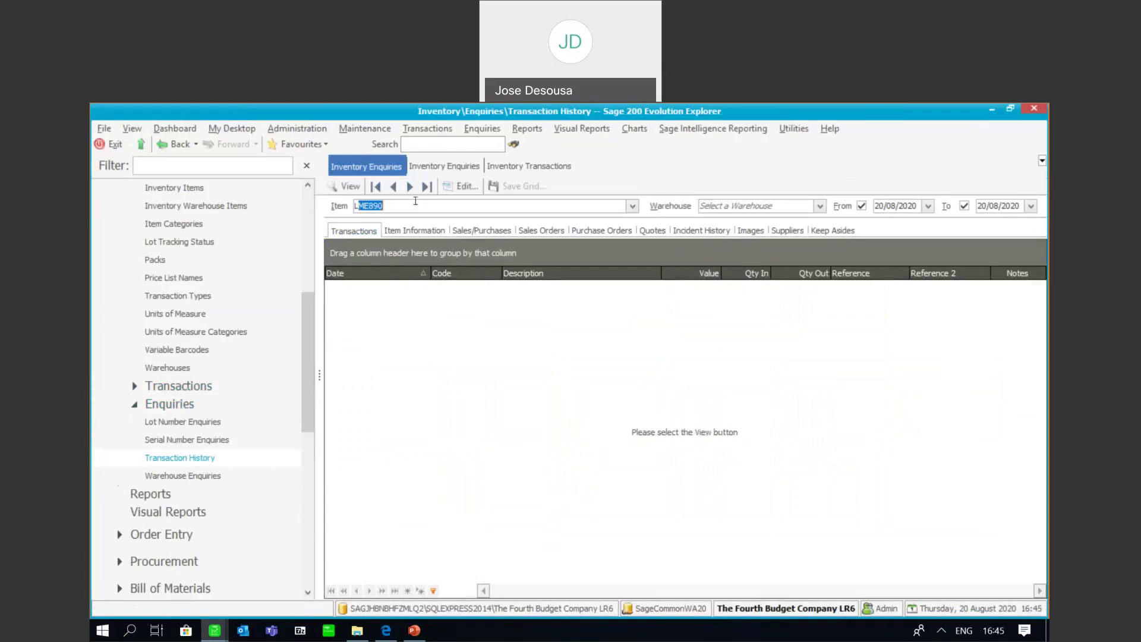
type("TC39458")
left_click(347, 184)
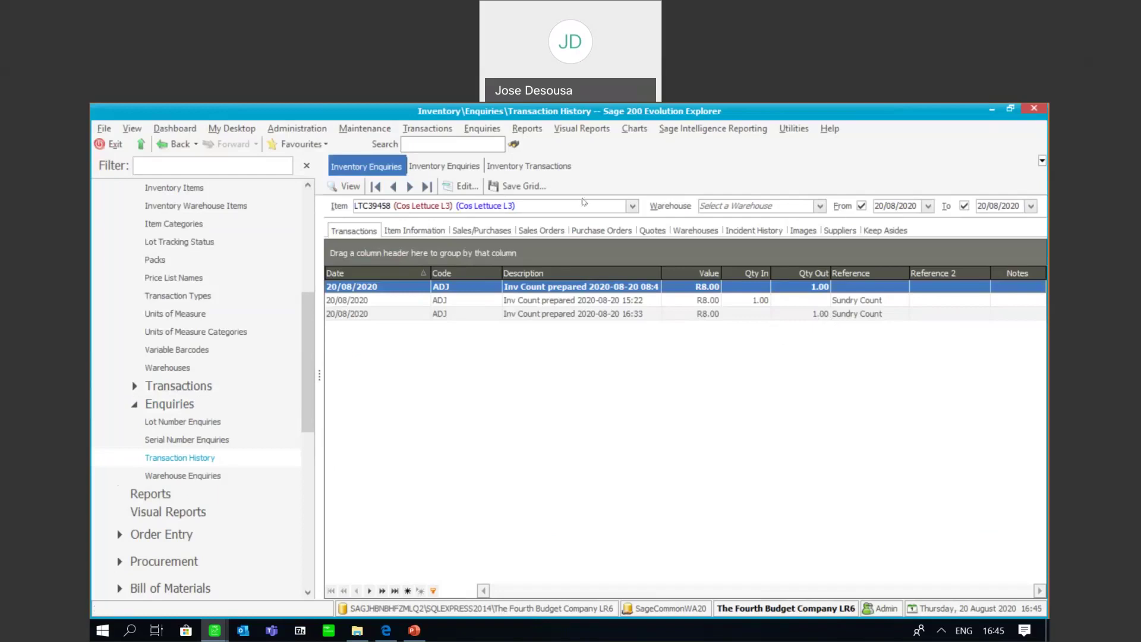
View the inventory transaction history of the mustard sauce item for 20/08/2020
left_click(552, 204)
key("BackSpace")
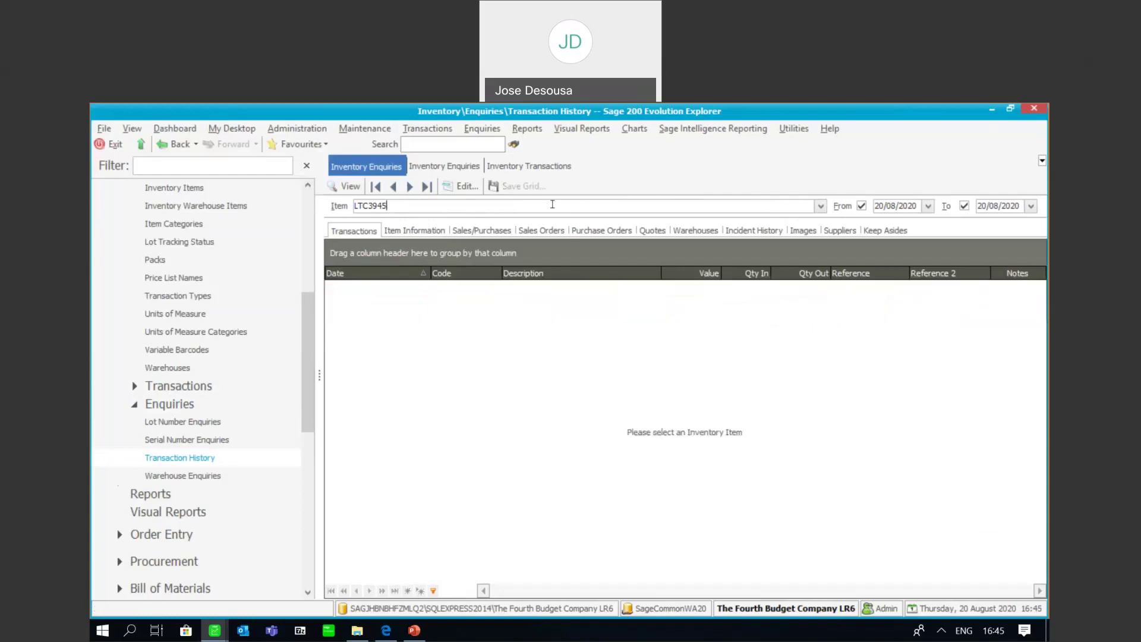
key("BackSpace")
key("BackSpace")
key("BackSpace")
key("BackSpace")
key("BackSpace")
key("BackSpace")
key("BackSpace")
type("mustard sauce")
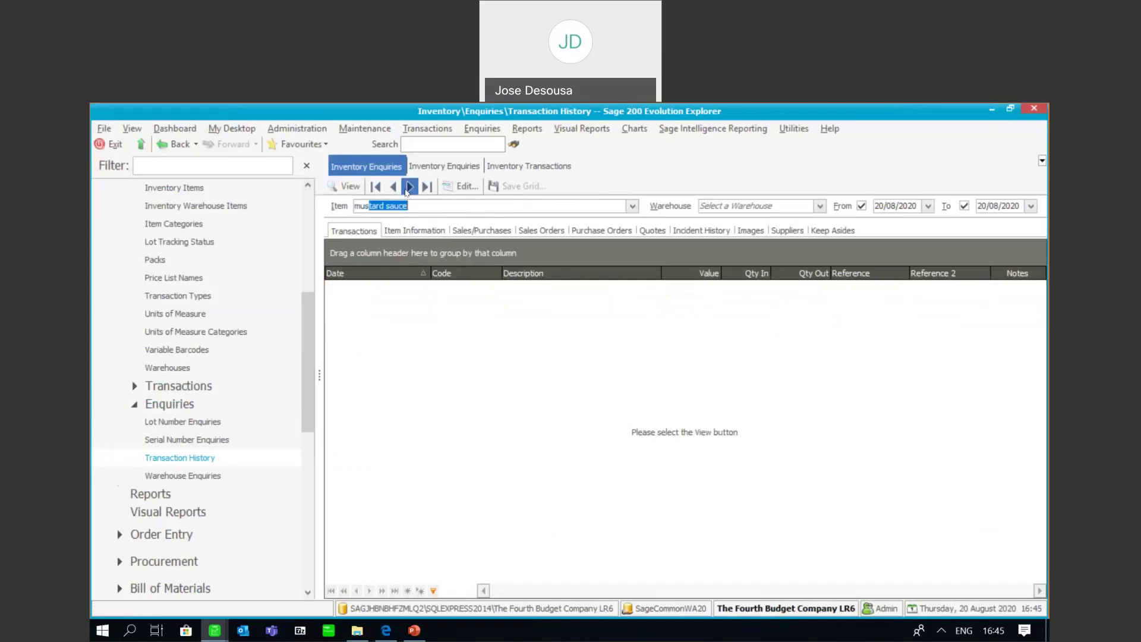
left_click(358, 191)
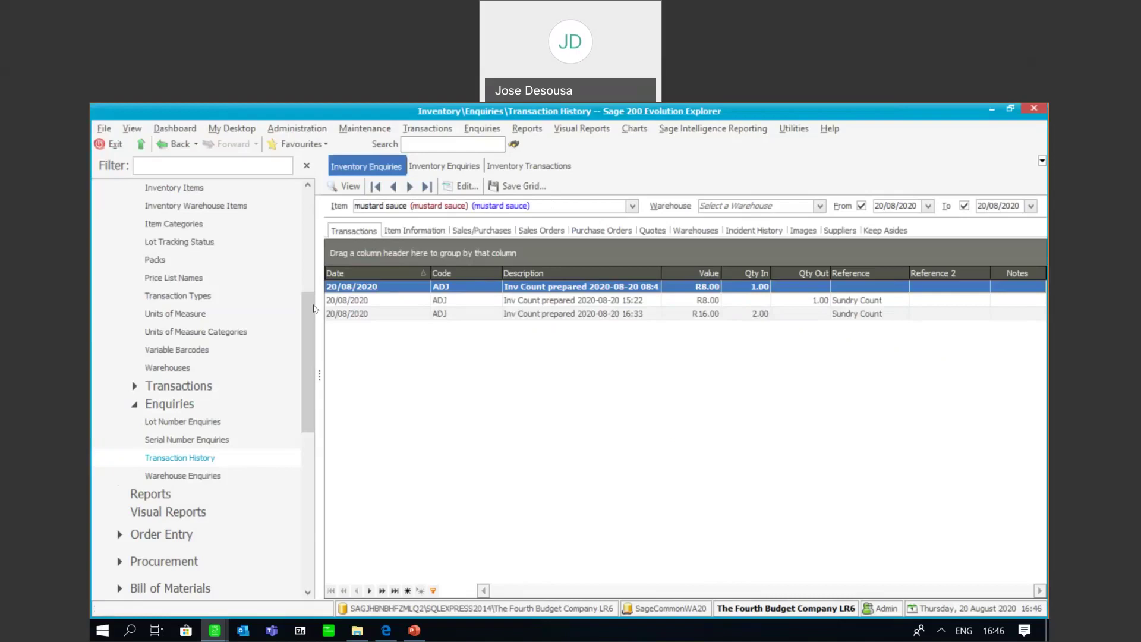
Start a new inventory count with the reference Lot Number Count and turn off deleting it after completion
scroll(238, 368, "down", 5)
scroll(262, 338, "up", 5)
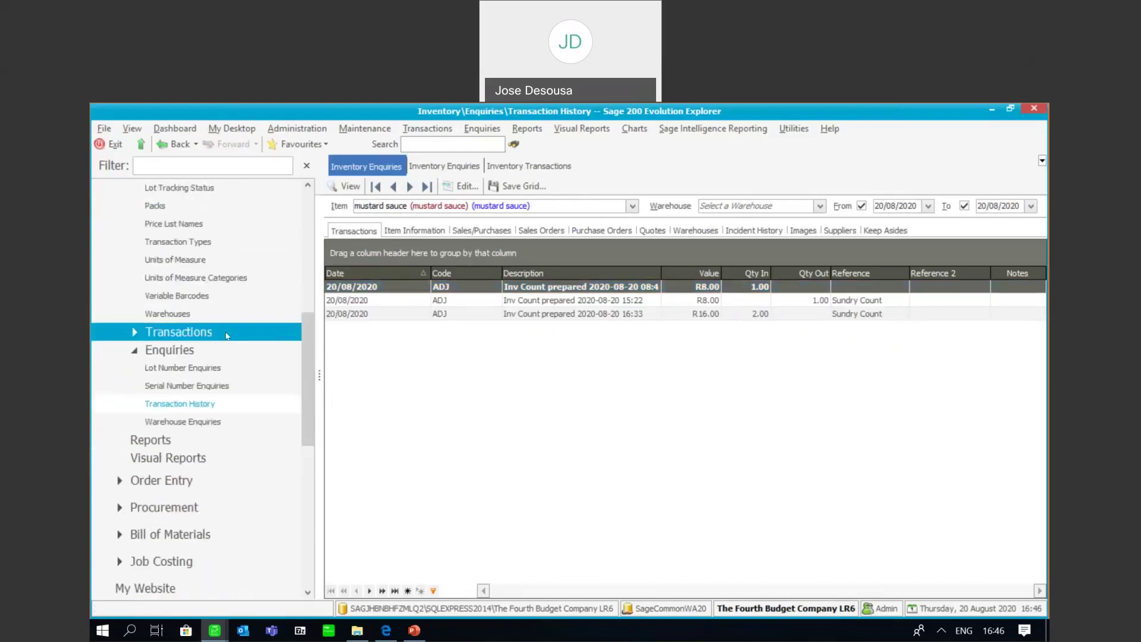
left_click(262, 337)
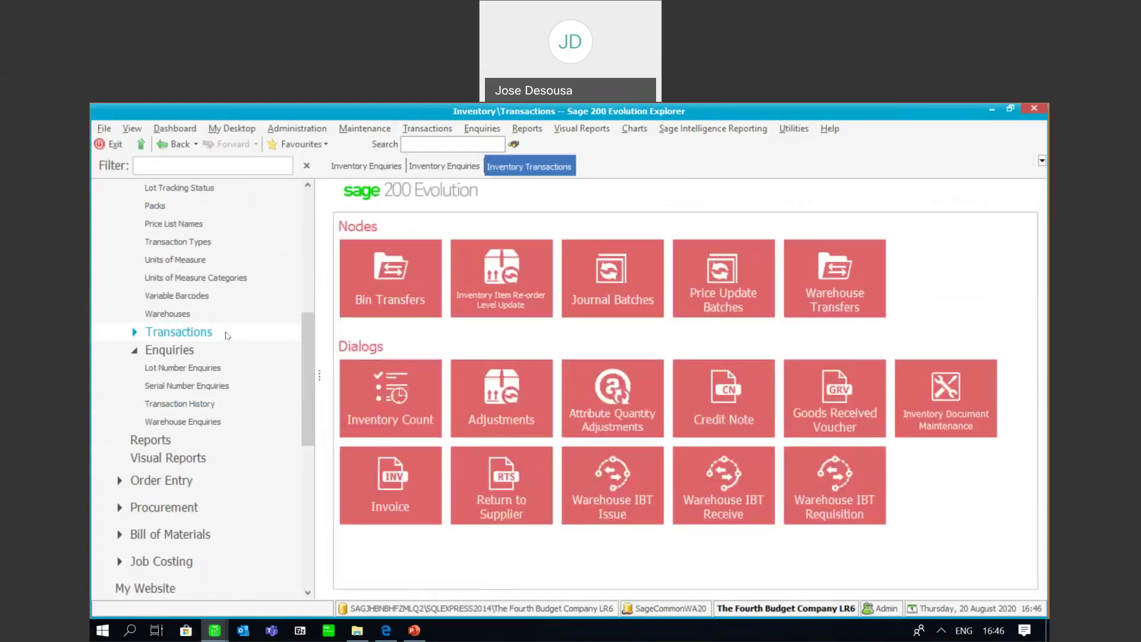
left_click(399, 397)
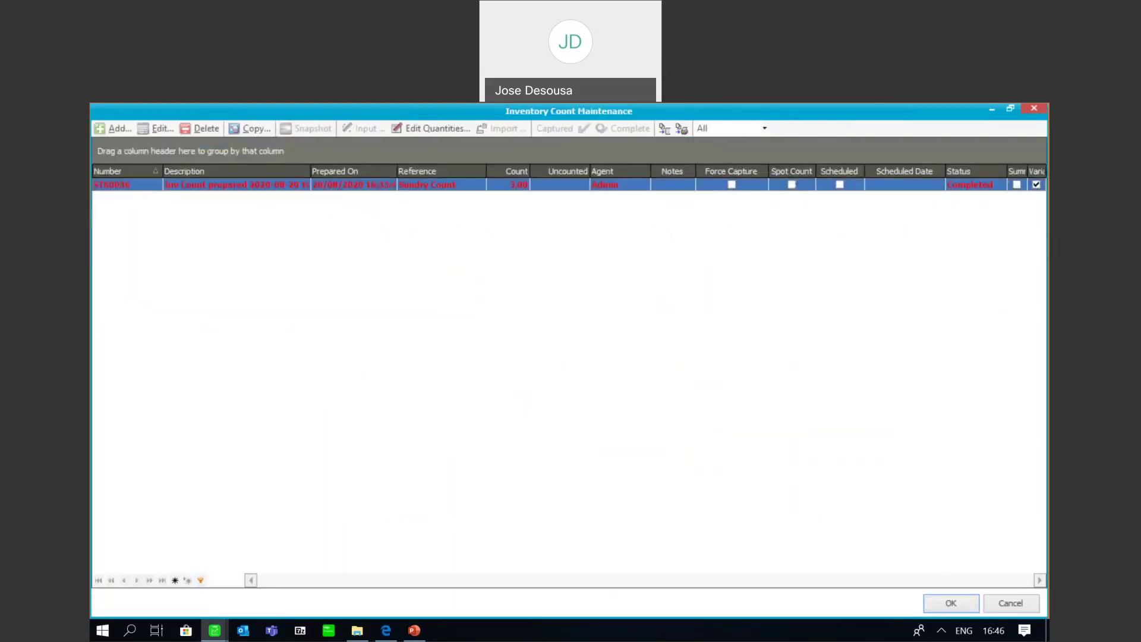
left_click(118, 128)
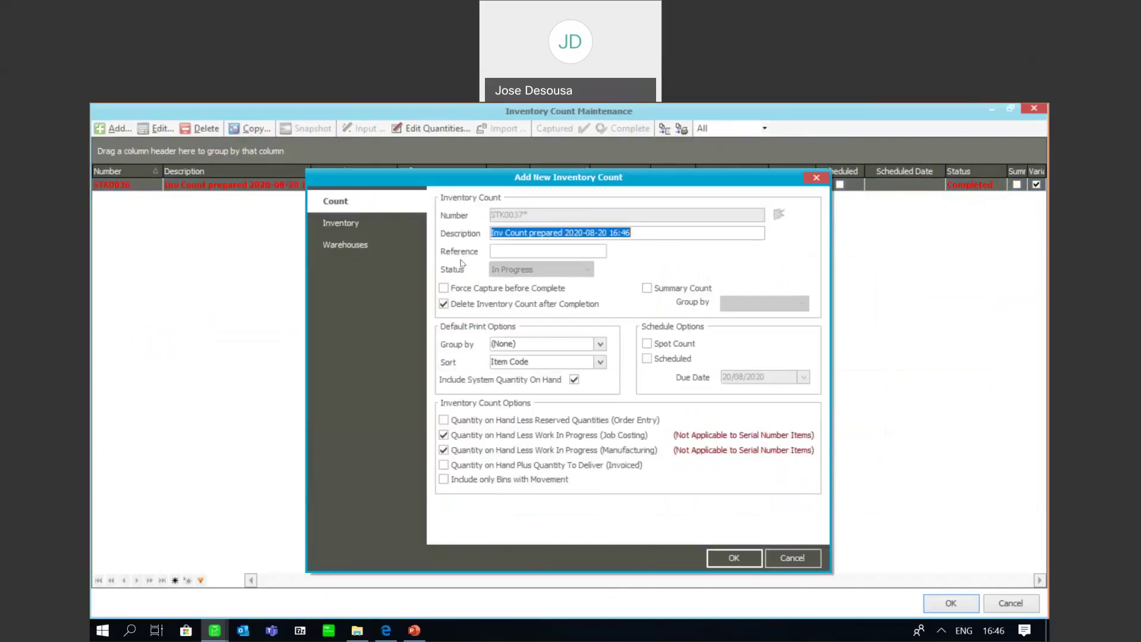
left_click(494, 248)
type("Lot Nu")
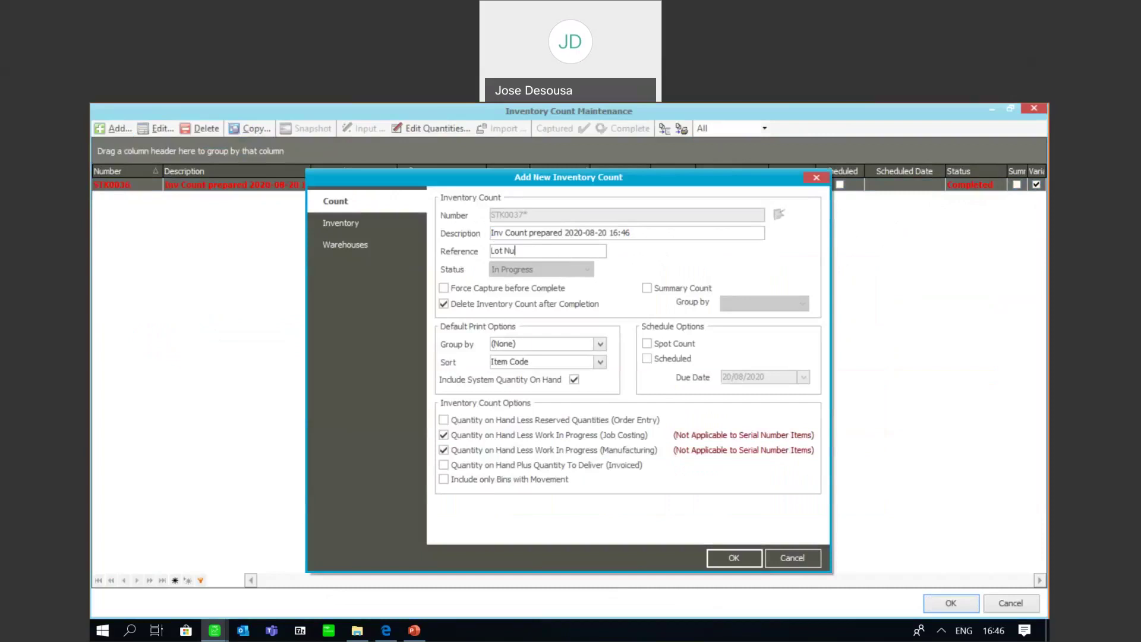
type("mber Count")
left_click(443, 304)
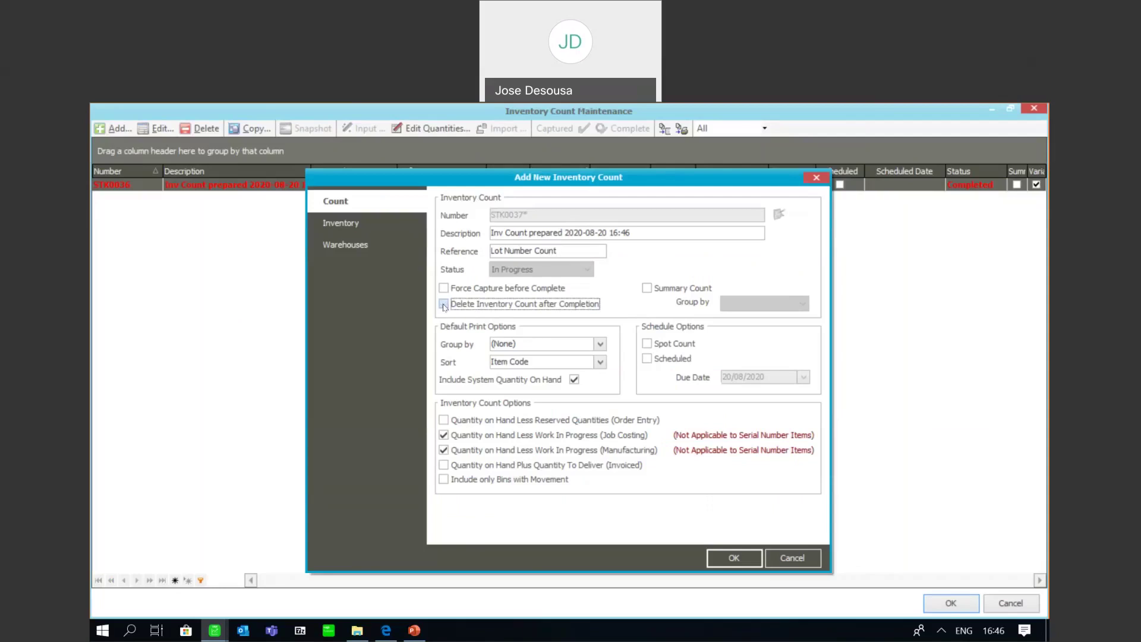
Limit the new inventory count to the IDR item group by excluding C and C, Consumable Group and Service Items
left_click(384, 229)
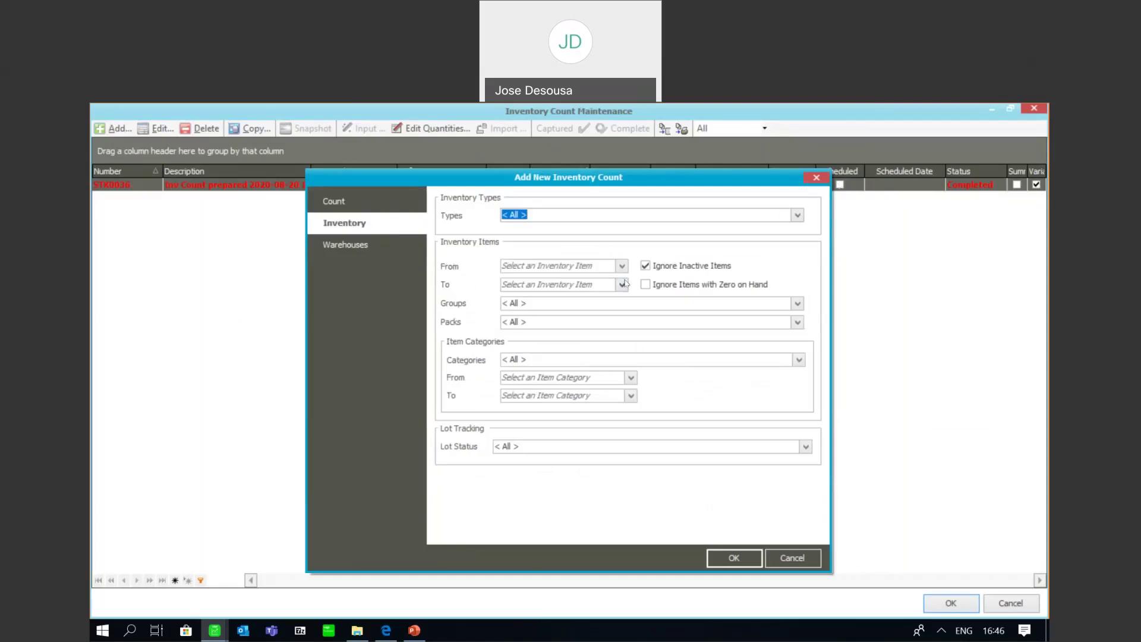
left_click(797, 303)
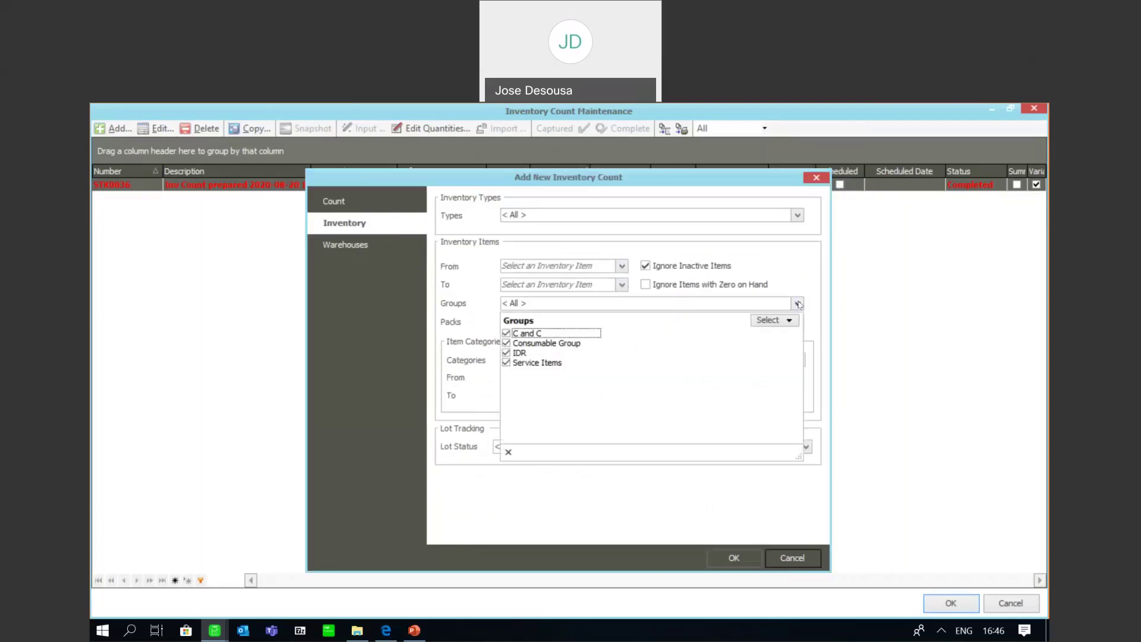
left_click(506, 363)
left_click(506, 343)
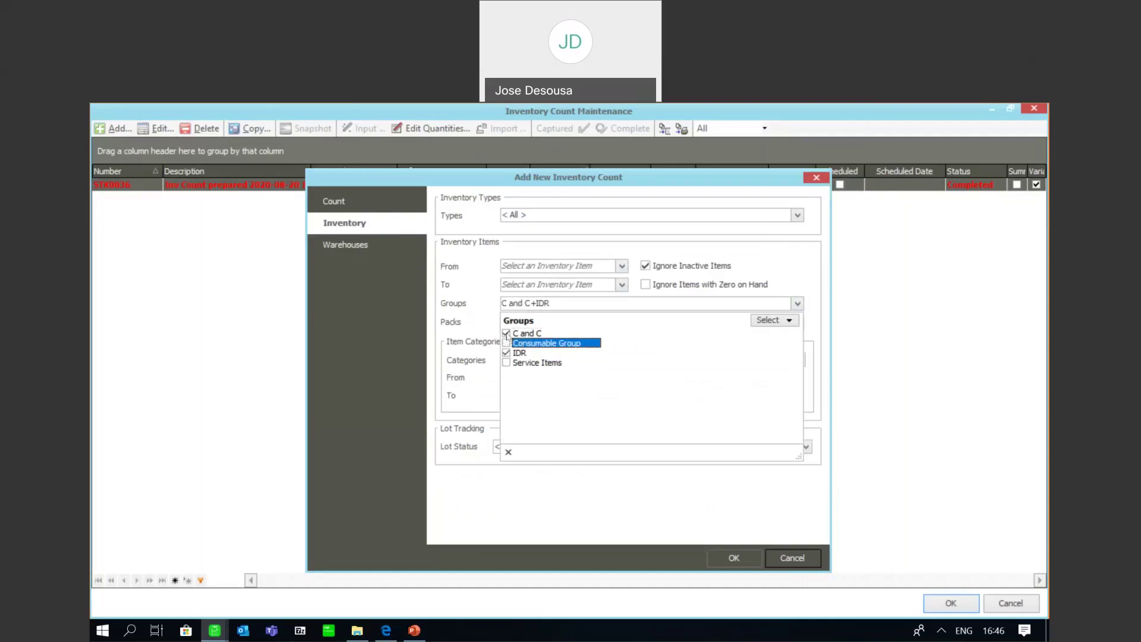
left_click(506, 333)
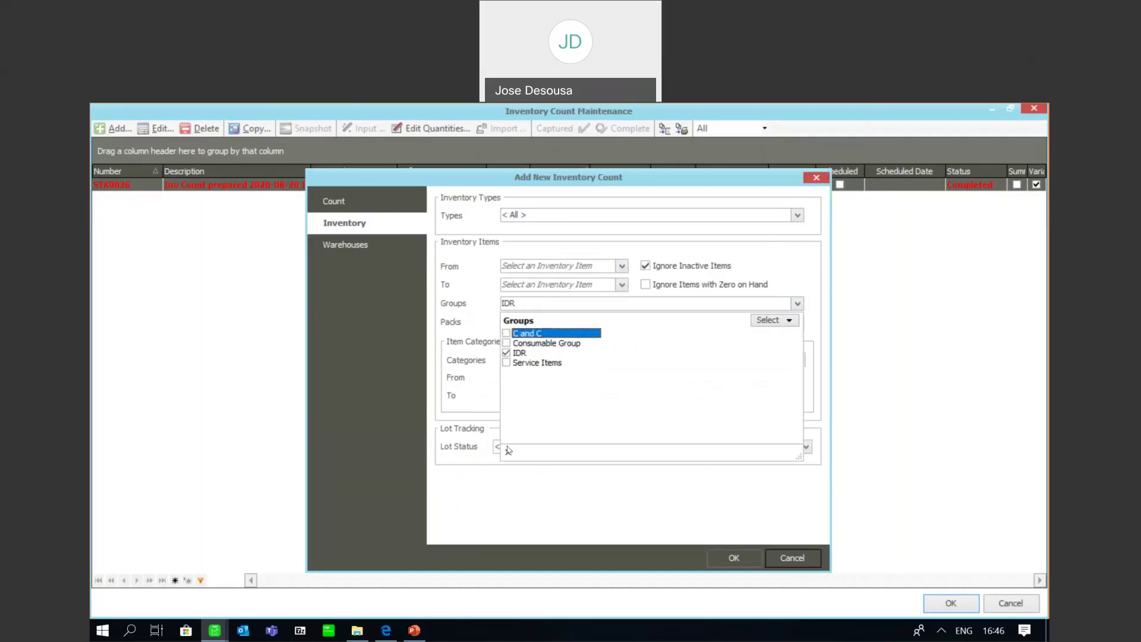
key("Escape")
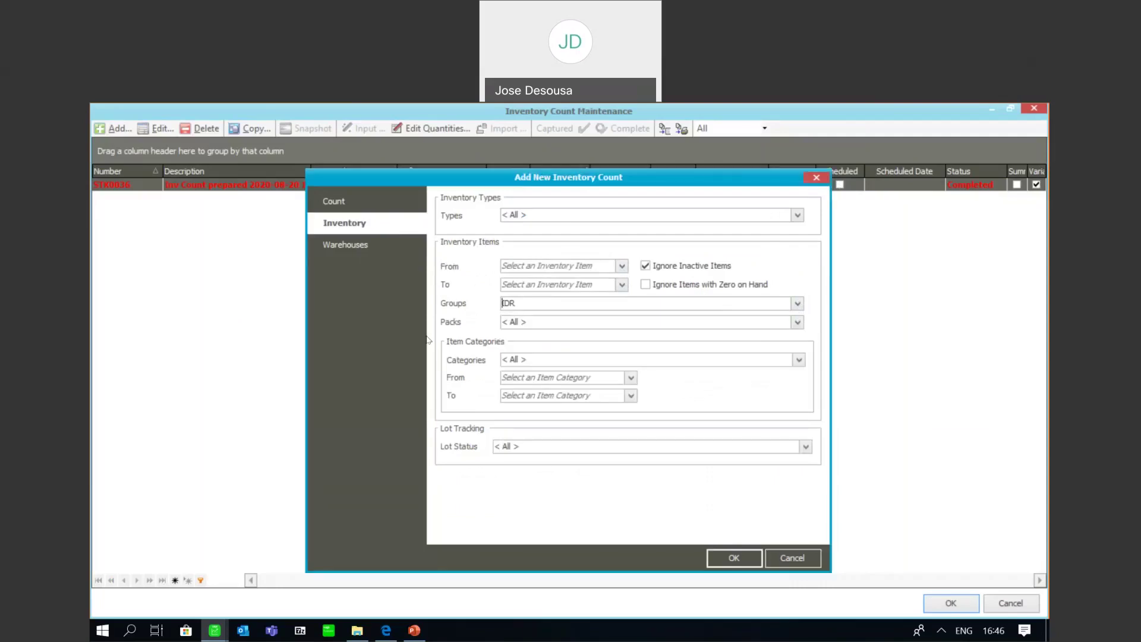
Restrict the new count to the Mstr warehouse and create the count
left_click(356, 244)
left_click(804, 215)
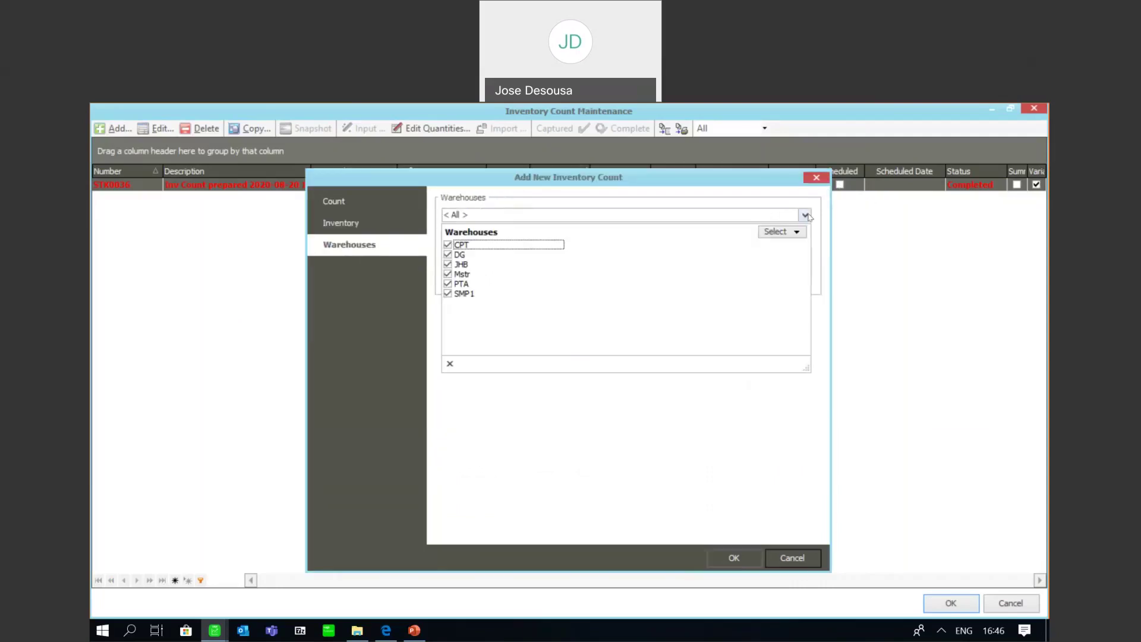
left_click(447, 294)
left_click(447, 283)
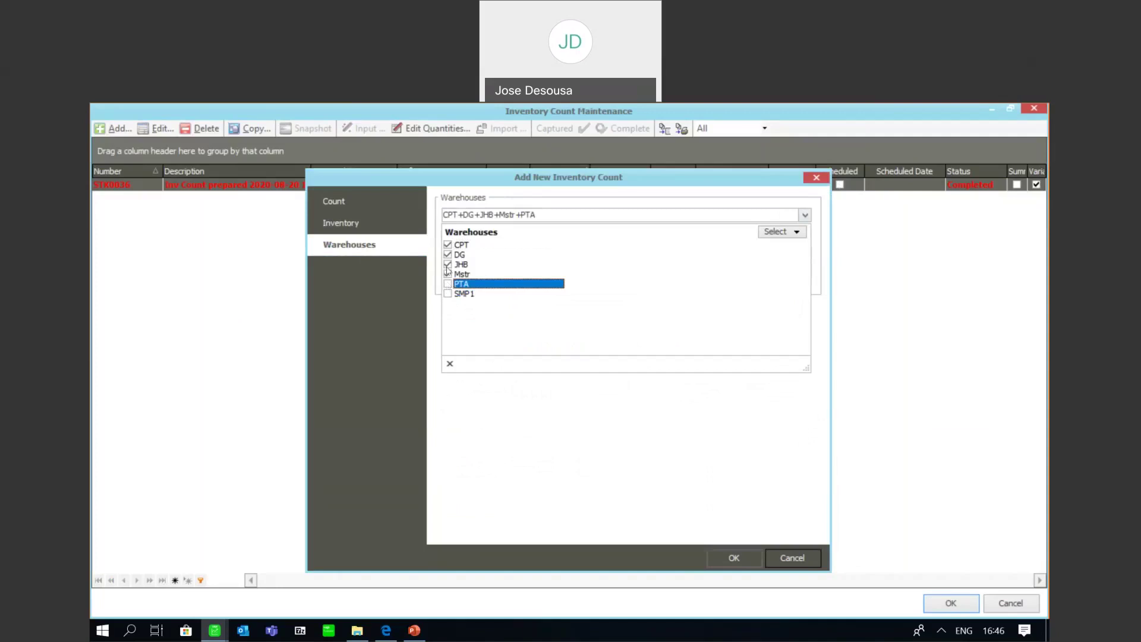
left_click(447, 264)
left_click(447, 254)
left_click(447, 245)
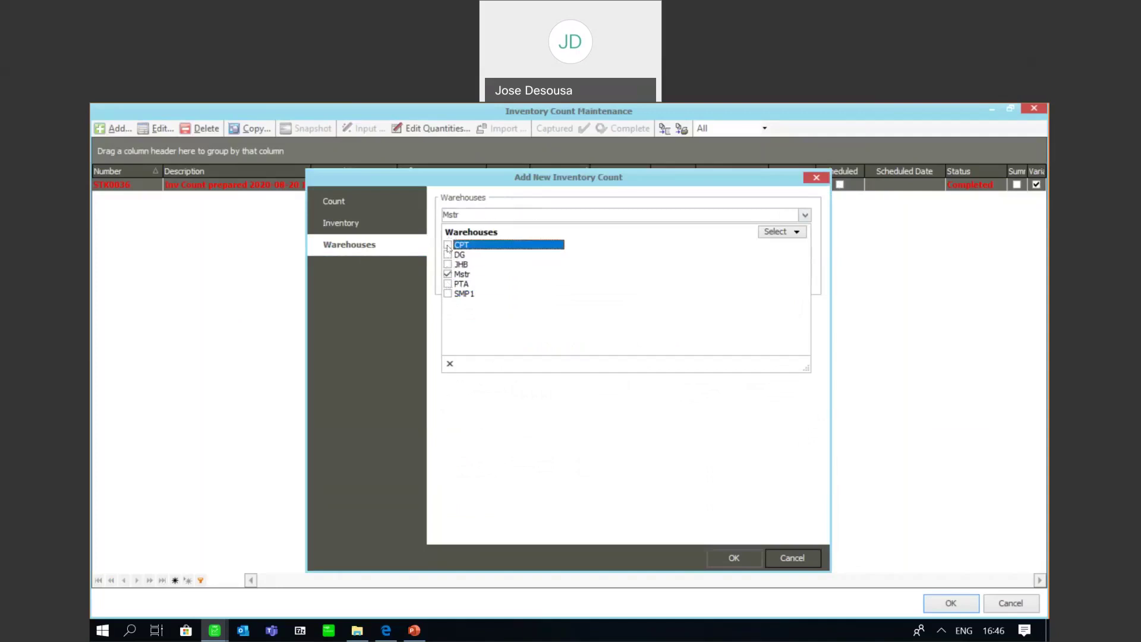
left_click(366, 202)
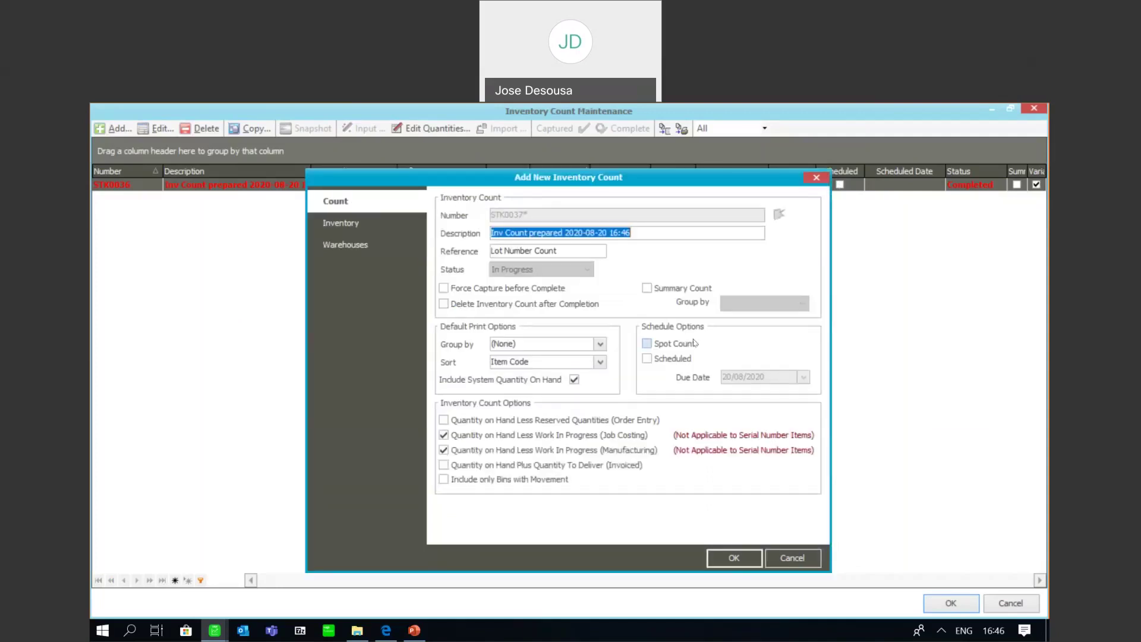
left_click(734, 558)
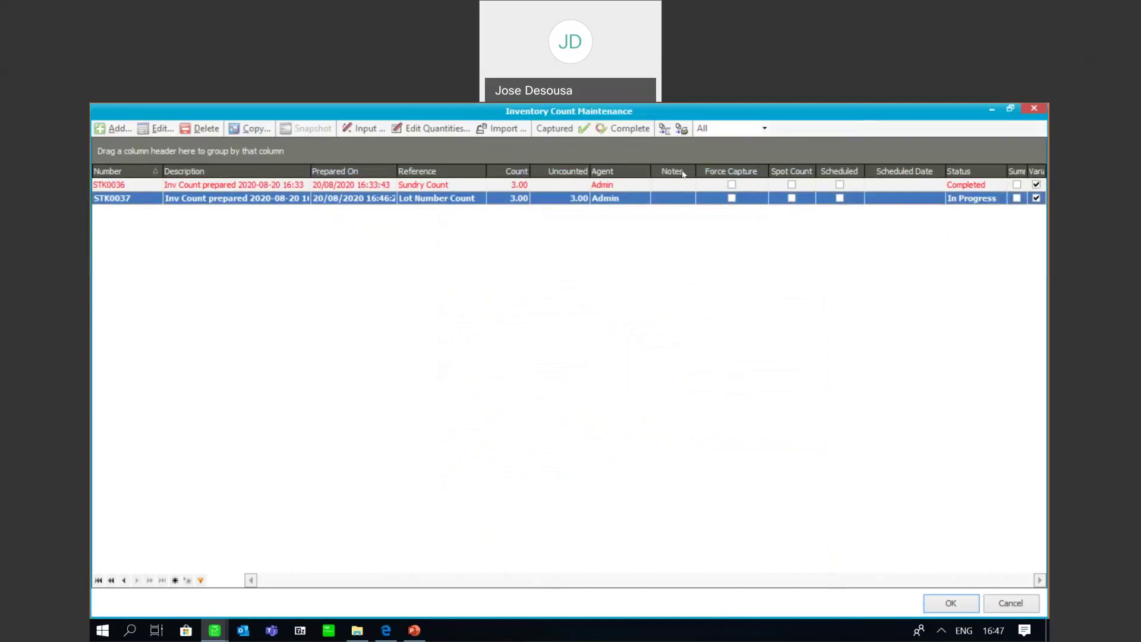
Preview the Inventory Count report for the Lot Number Count, then close the preview and report settings
left_click(664, 129)
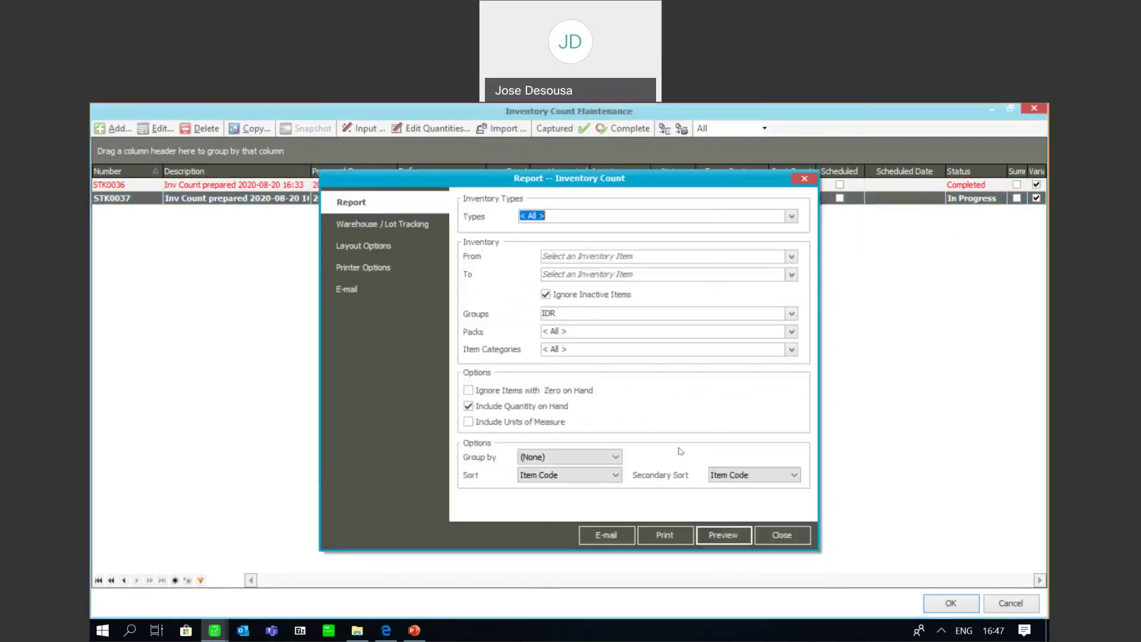
left_click(714, 538)
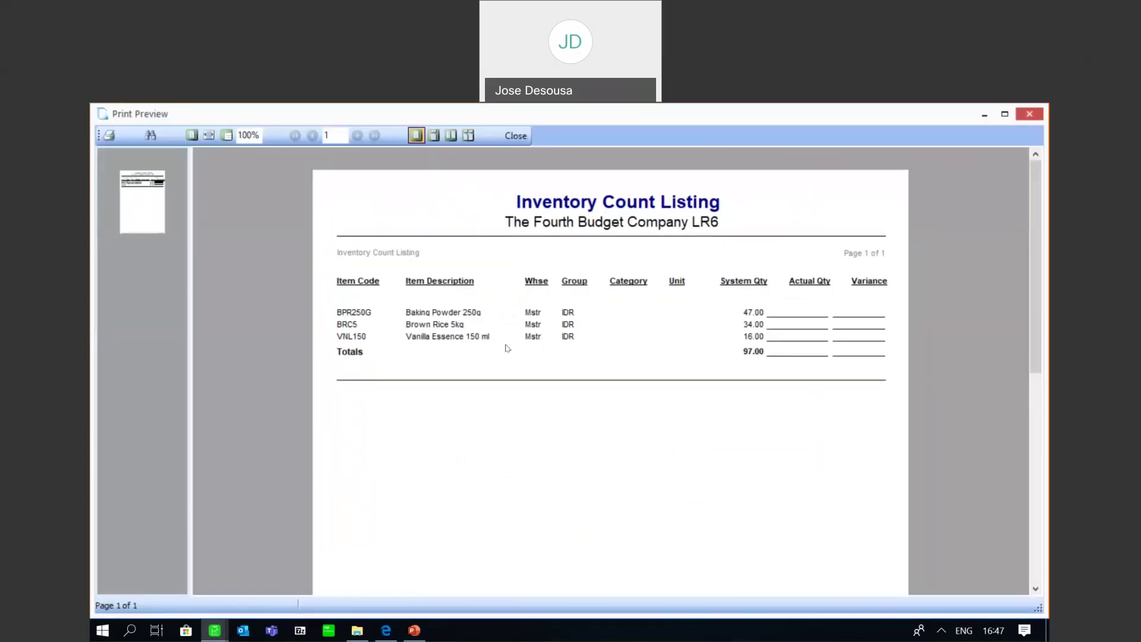
left_click(516, 136)
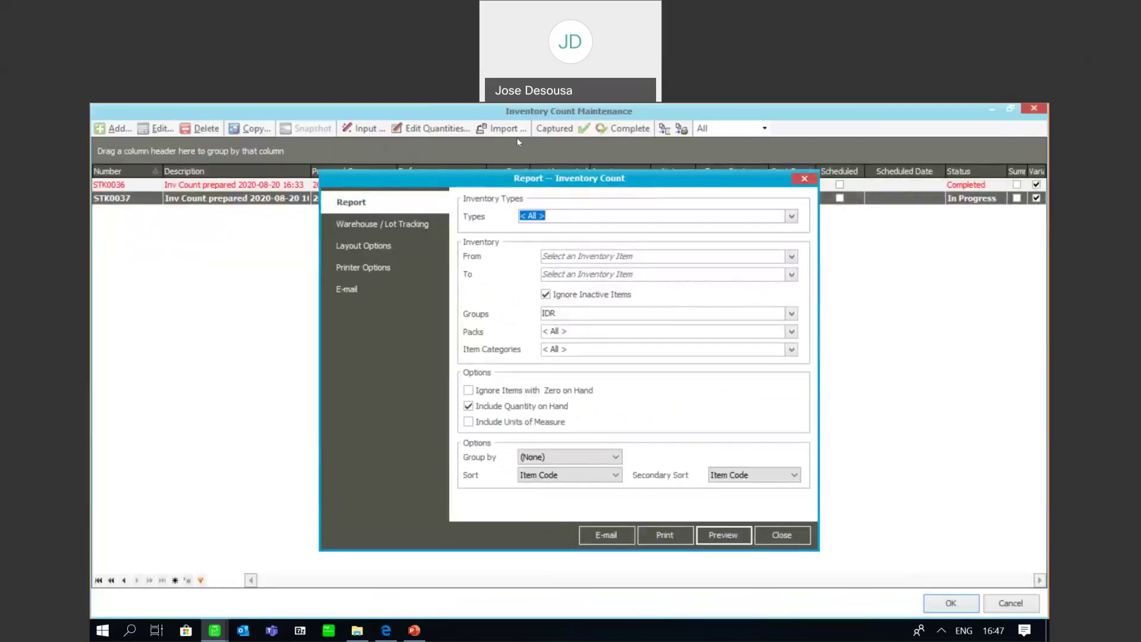
left_click(776, 536)
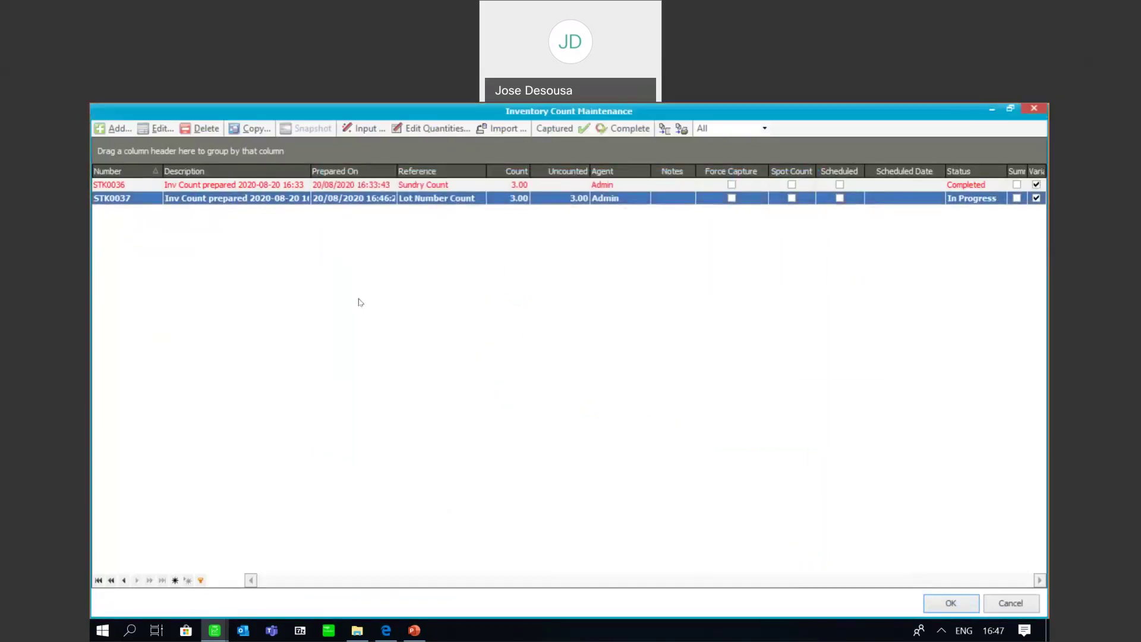
View the quantity input form and the quantity editing grid of the Lot Number Count, closing both without entering quantities
left_click(378, 129)
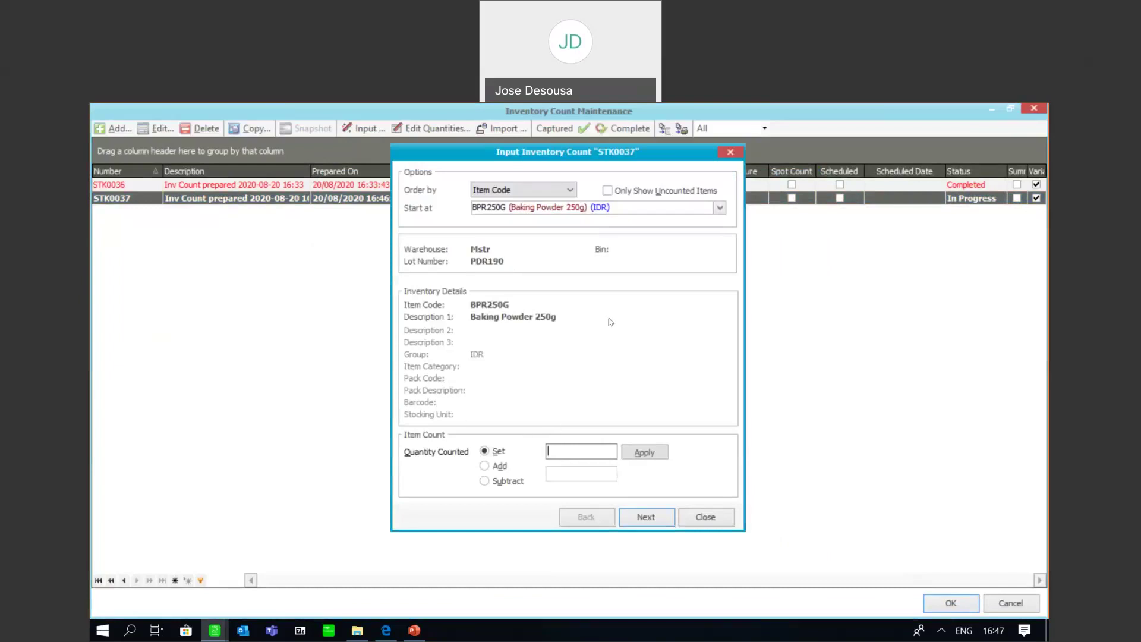
left_click(705, 516)
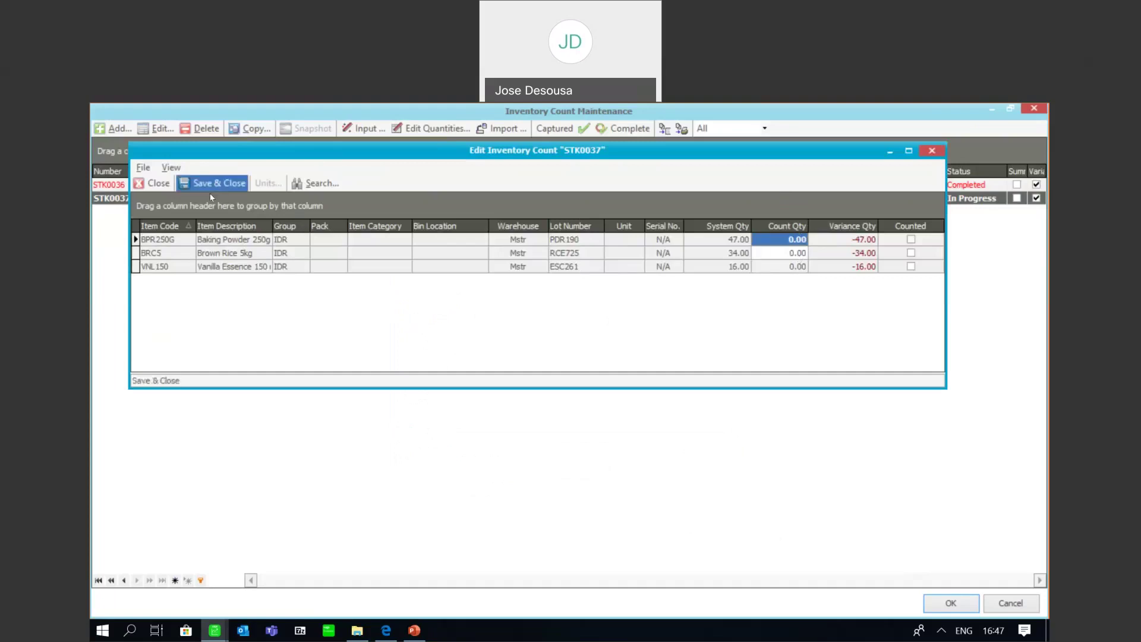
left_click(165, 187)
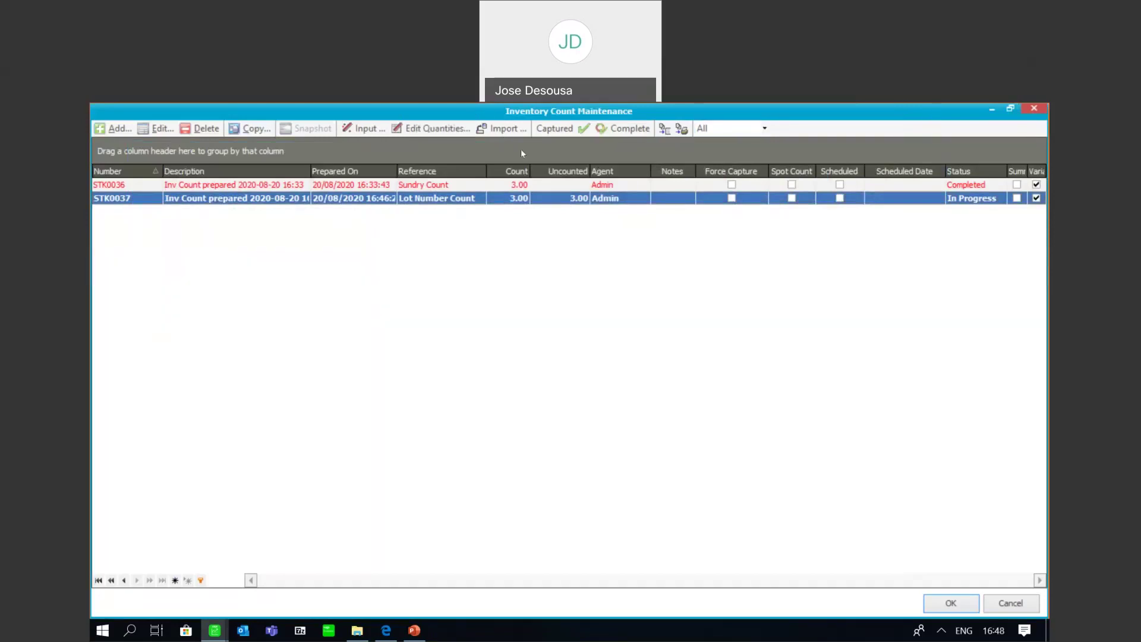
Open the import settings for the Lot Number Count and check the delimiter choices, keeping the comma
left_click(509, 133)
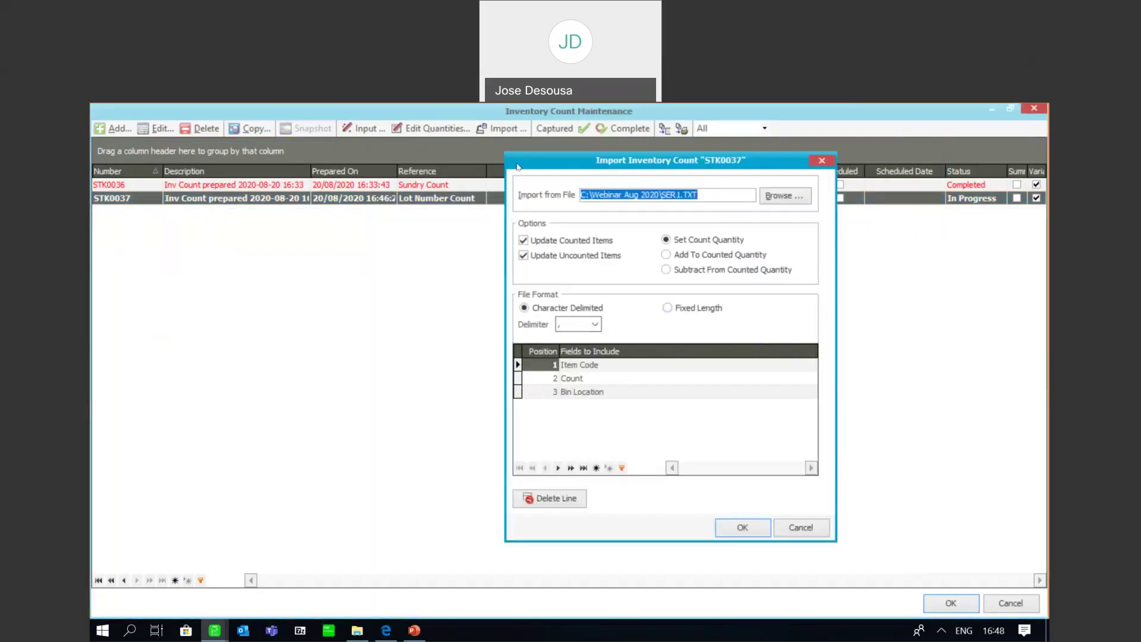
left_click_drag(517, 165, 462, 164)
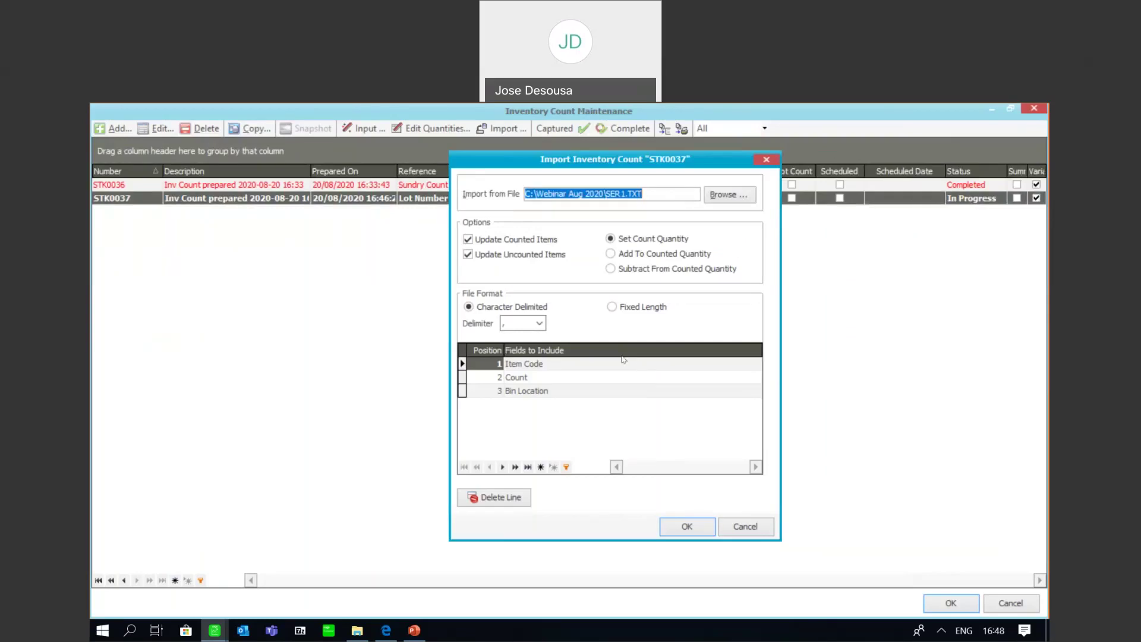
left_click(539, 324)
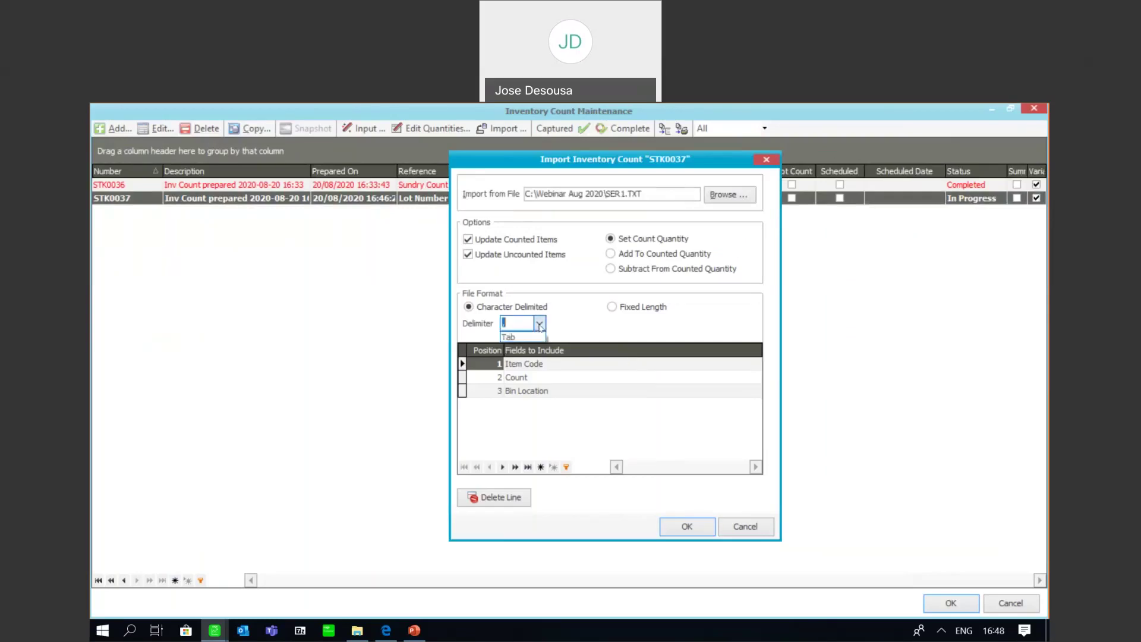
left_click(540, 325)
Check which fields are available for import positions 1 and 2, leaving them as Item Code and Count
left_click(736, 367)
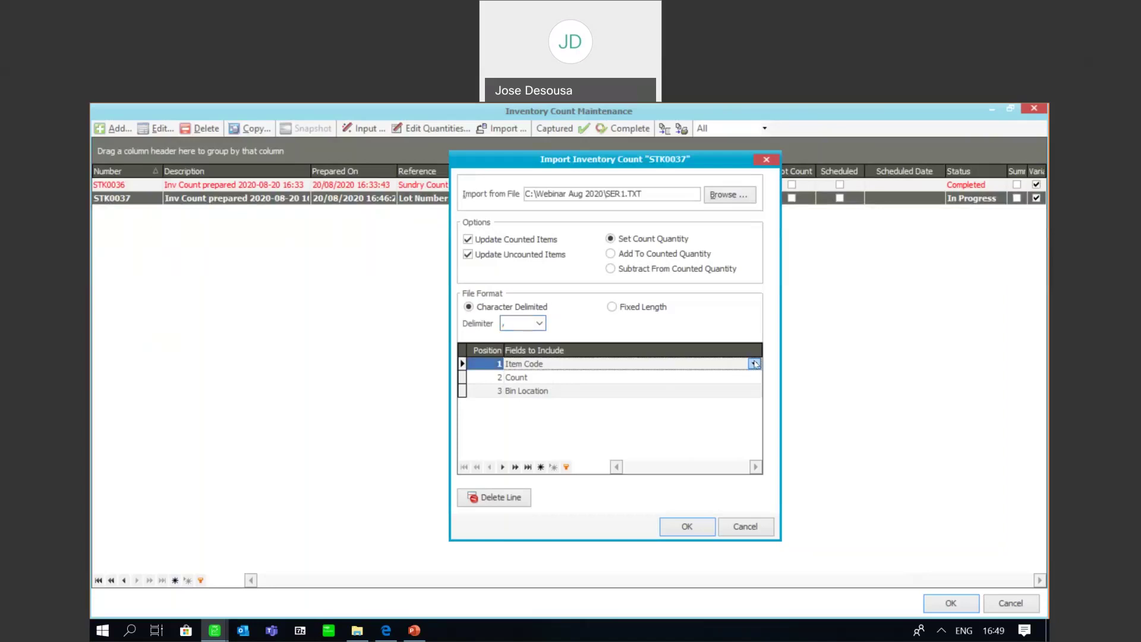
left_click(753, 364)
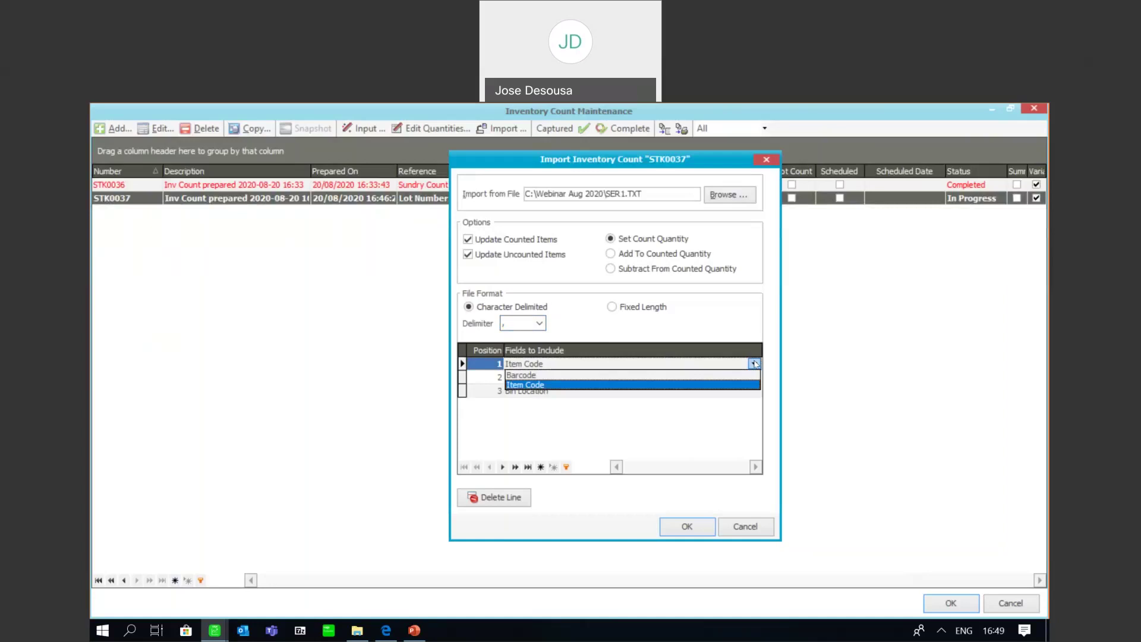
left_click(754, 363)
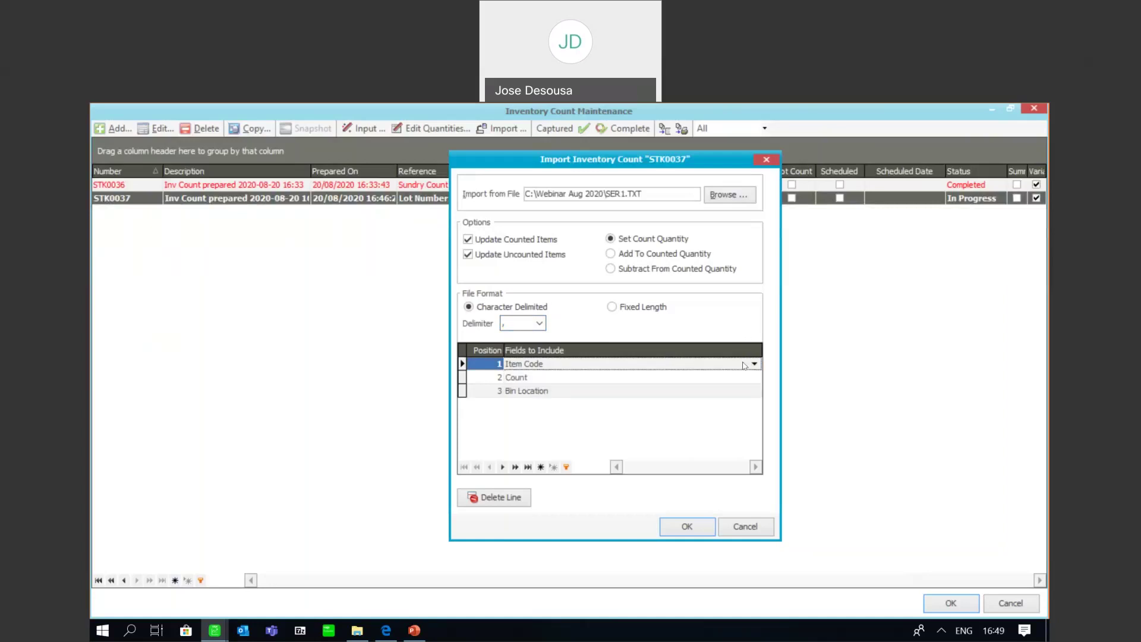
left_click(757, 380)
left_click(754, 377)
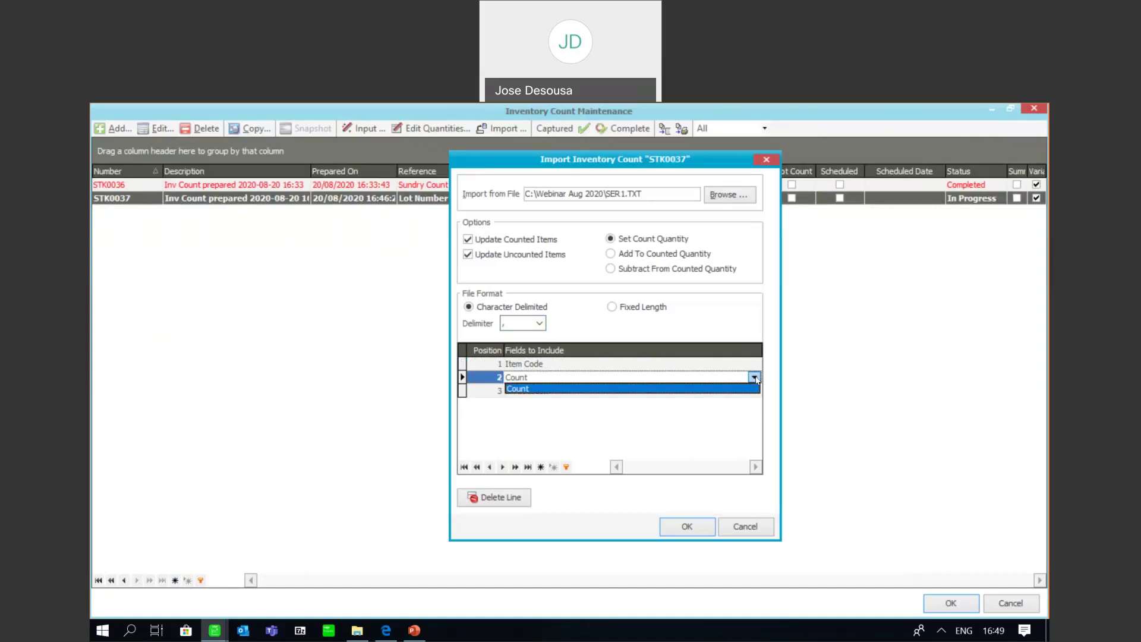
left_click(778, 323)
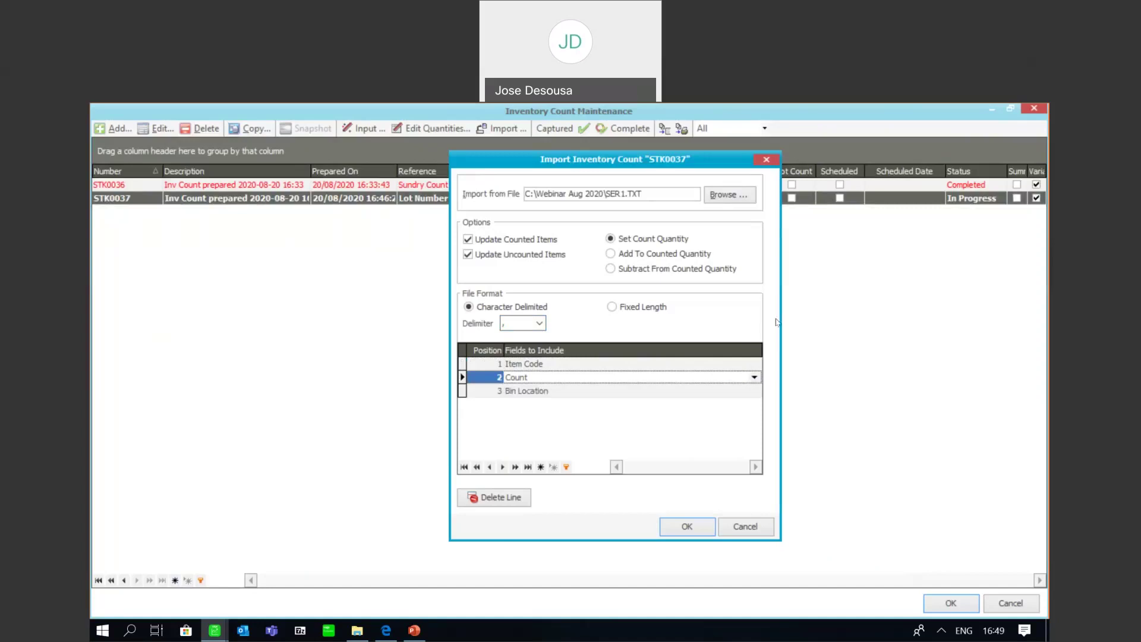
Set import position 3 to Lot Number and add Warehouse Code as position 4
left_click(752, 391)
left_click(753, 392)
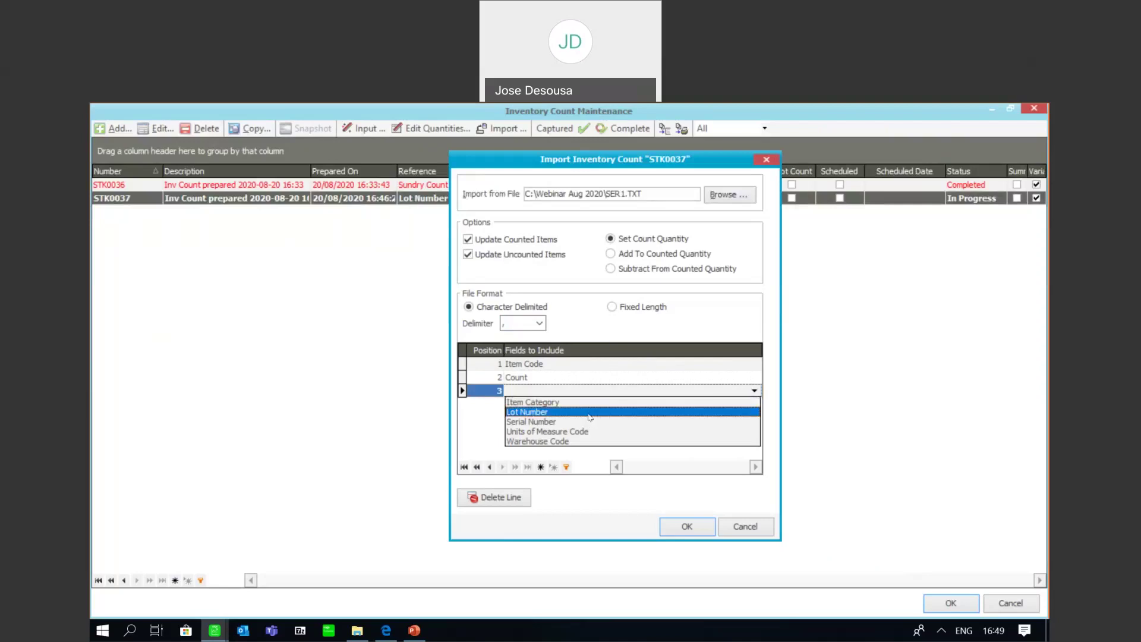
left_click(631, 411)
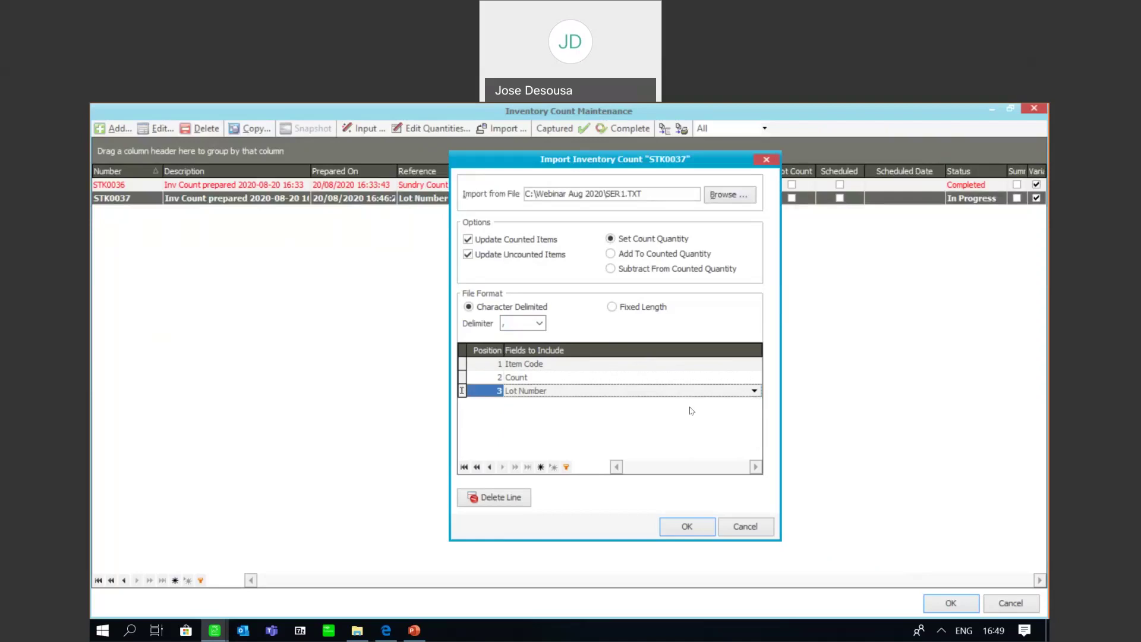
key("Down")
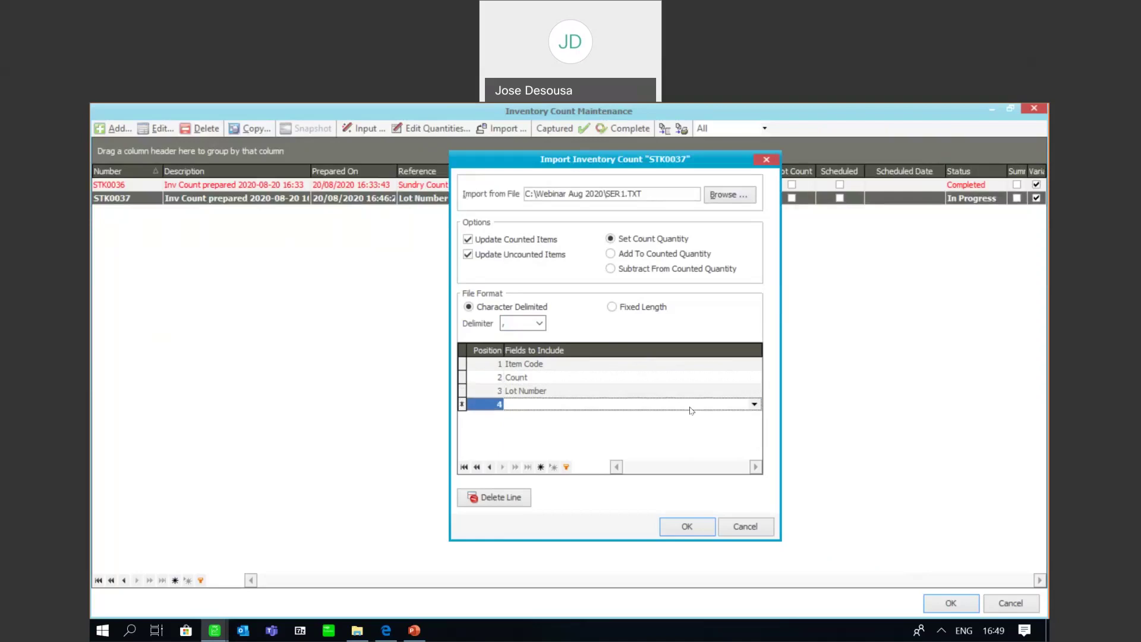
left_click(754, 404)
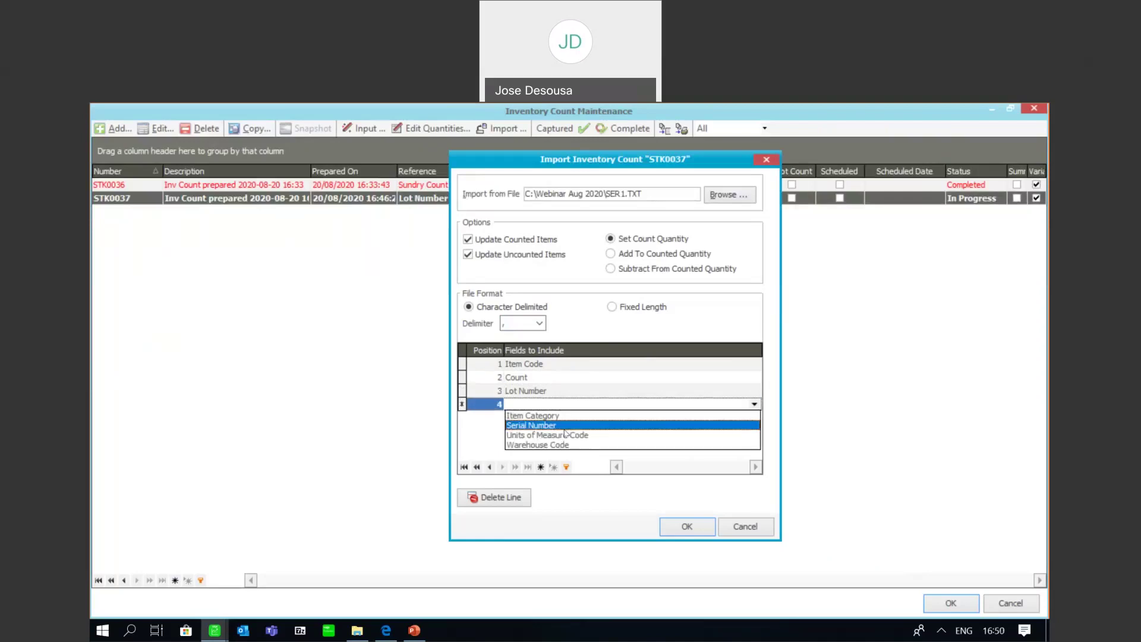
left_click(552, 445)
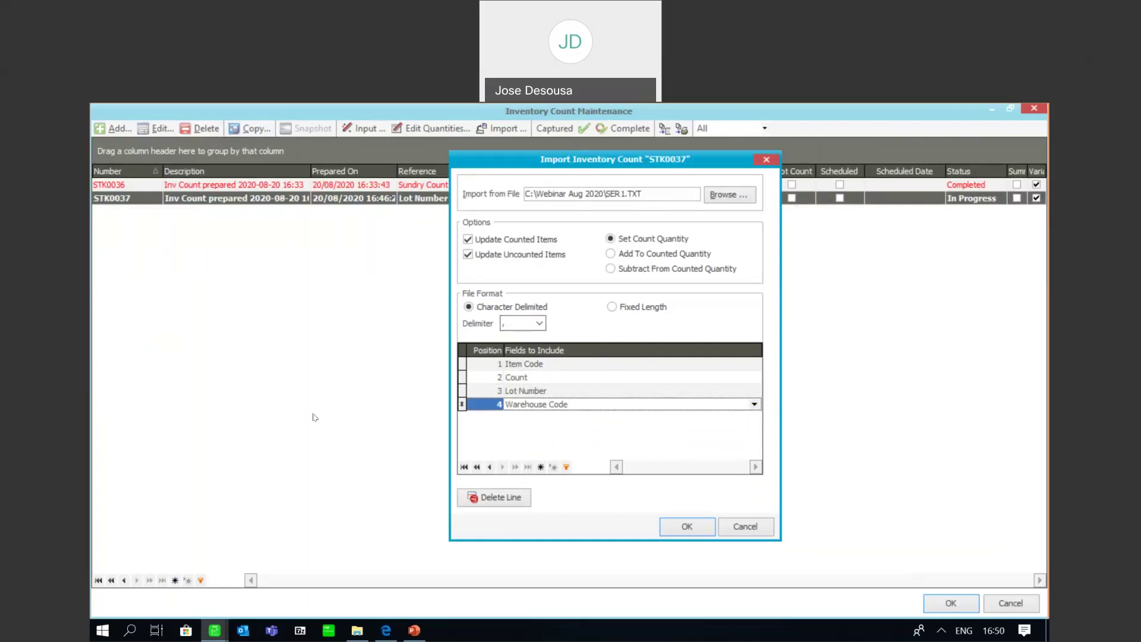
Open the LTC1 text file from the Webinar Aug 2020 folder in Notepad and show it in front of the import settings for comparison
left_click(356, 631)
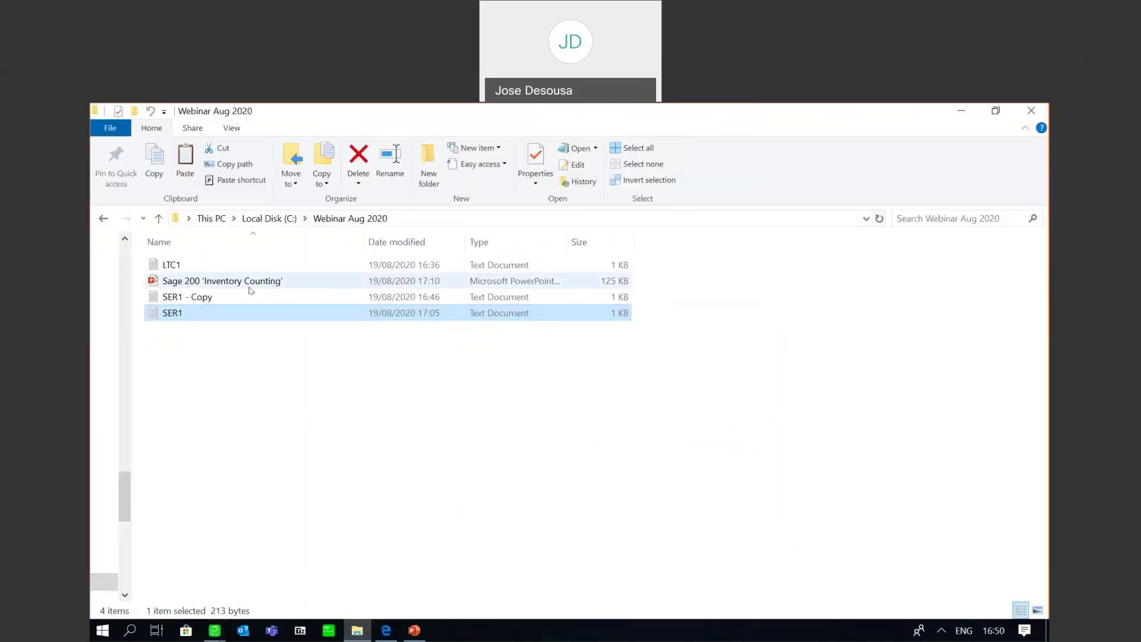
double_click(276, 264)
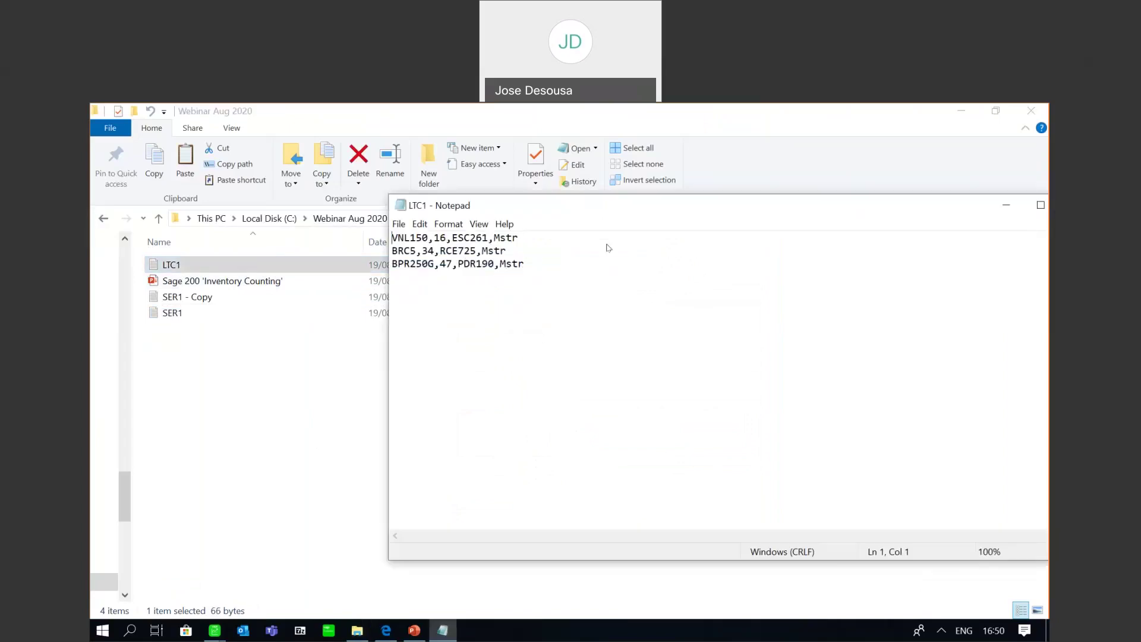
left_click_drag(600, 210, 606, 298)
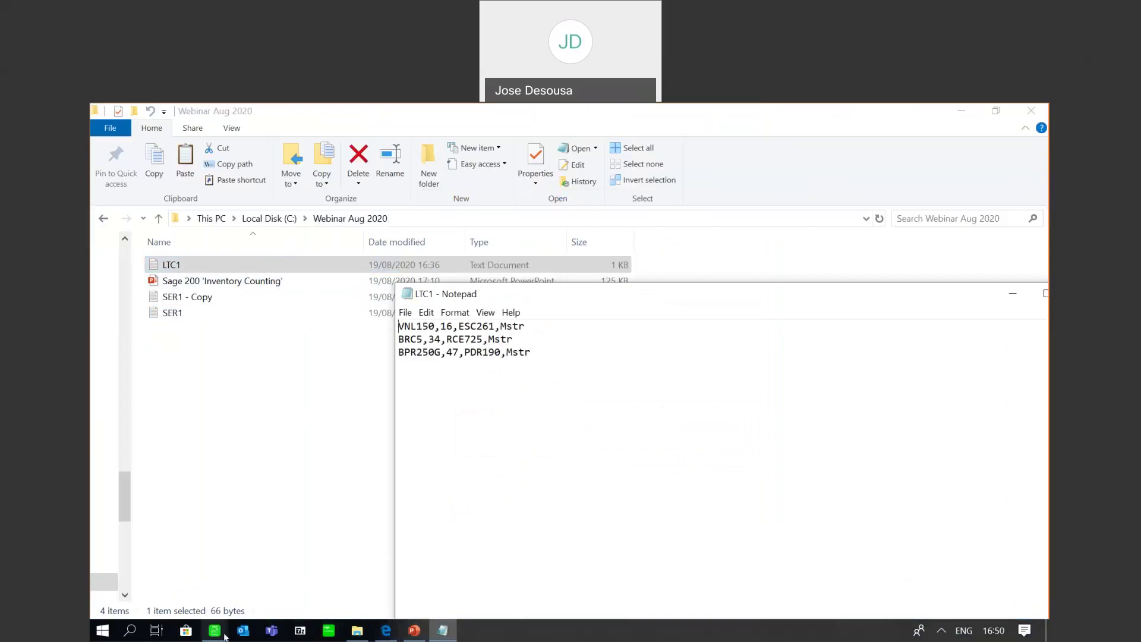
left_click(330, 631)
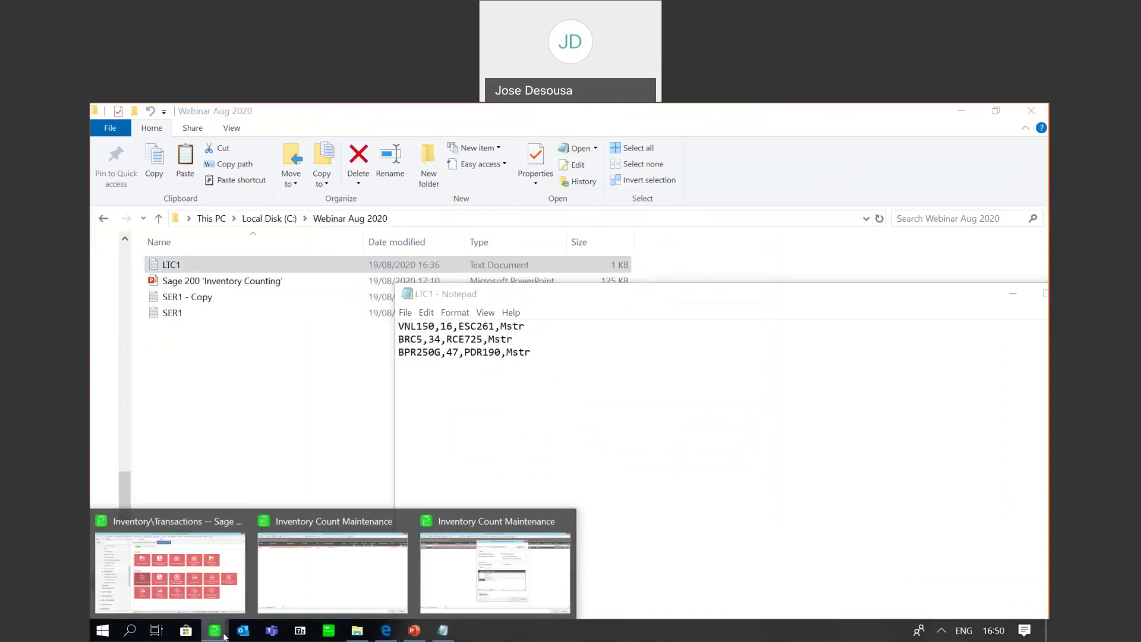
left_click(462, 562)
left_click(441, 632)
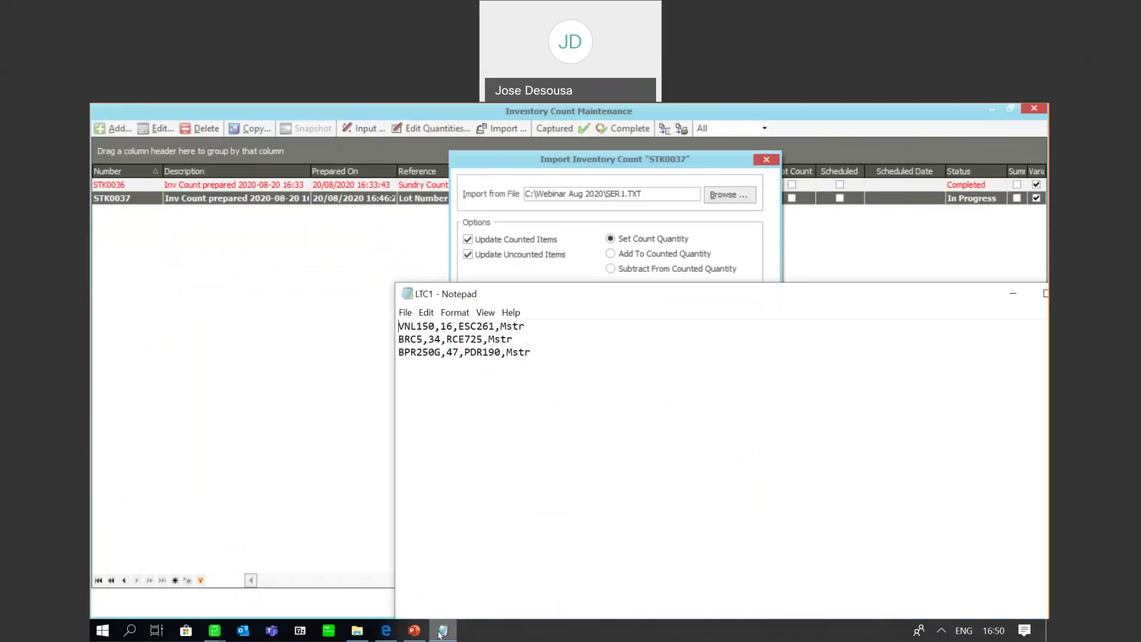
Compare the column order of the LTC1 text file with the import positions, and close the text file
left_click(441, 631)
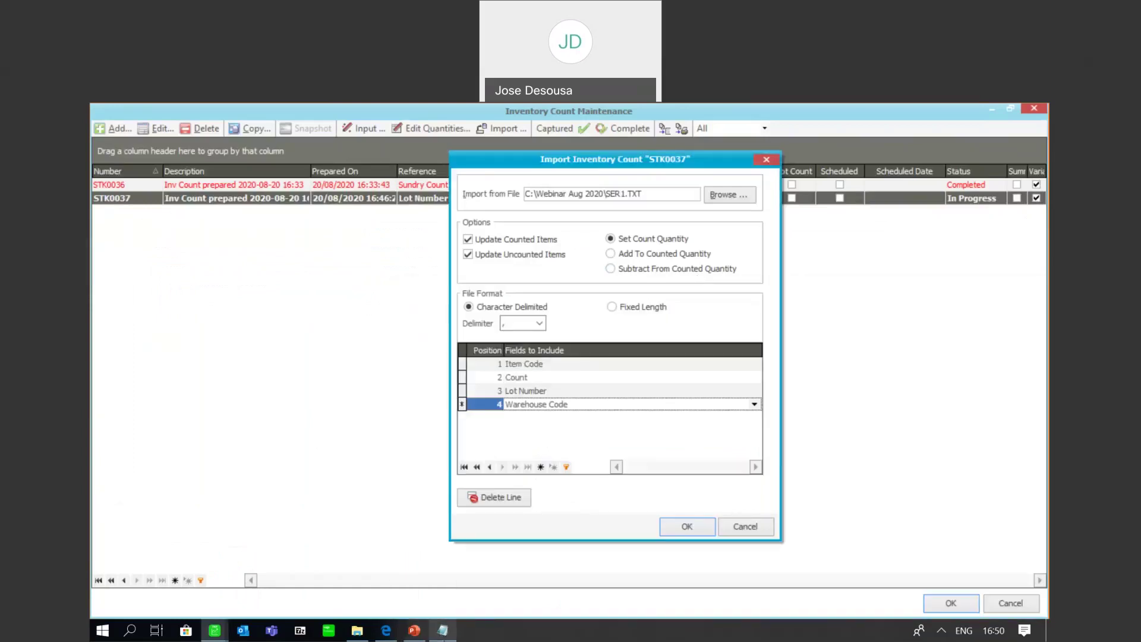
left_click(441, 631)
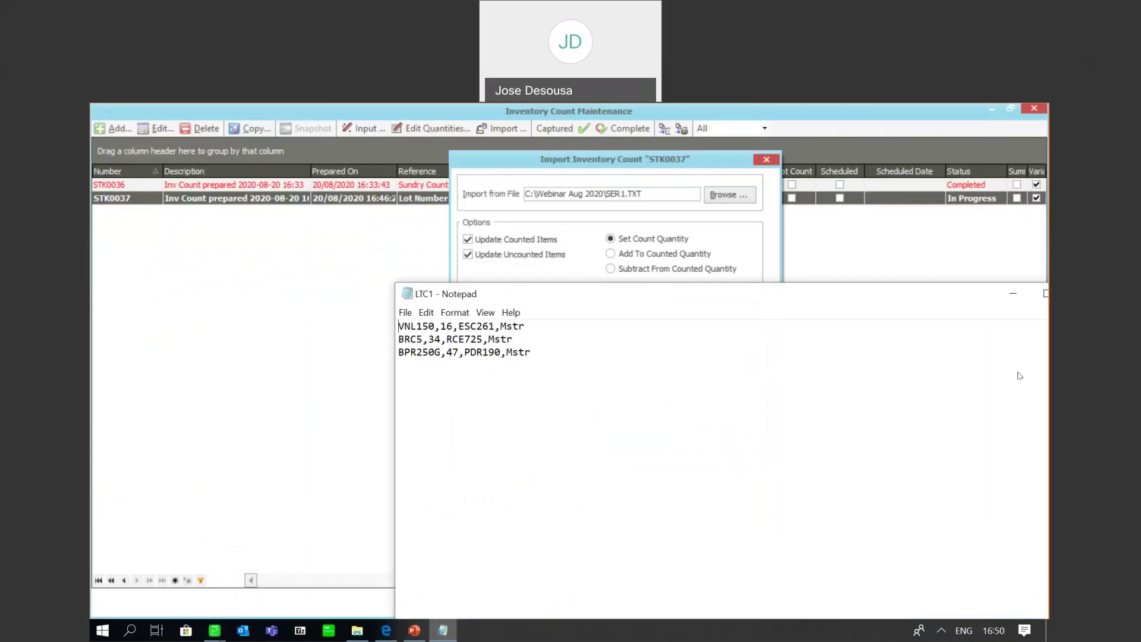
left_click_drag(606, 293, 802, 368)
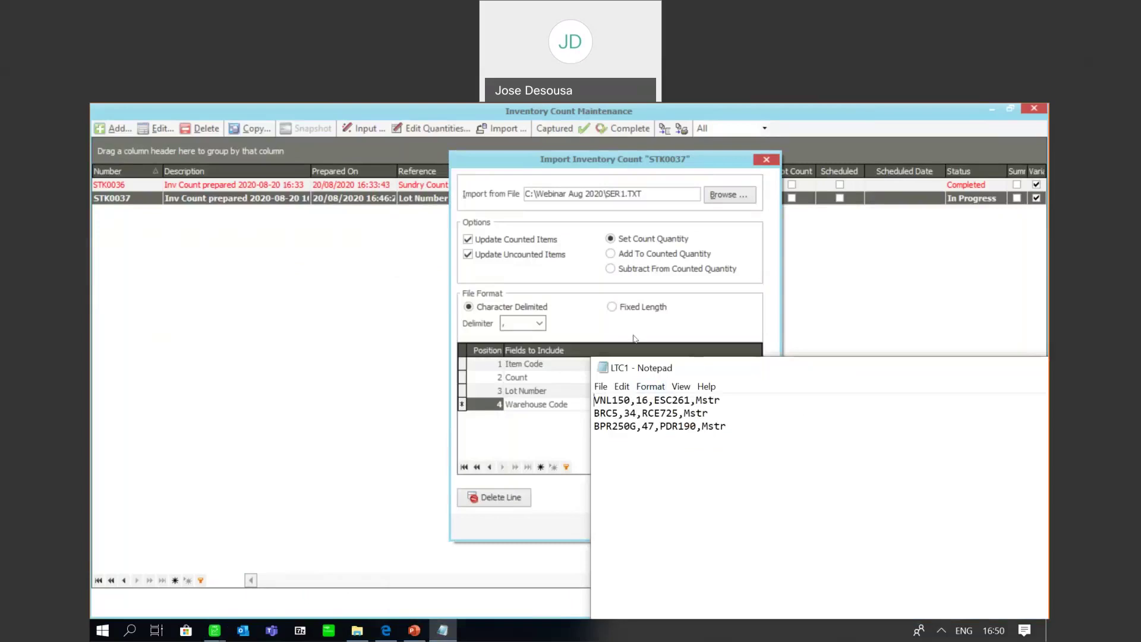
left_click_drag(531, 278, 433, 262)
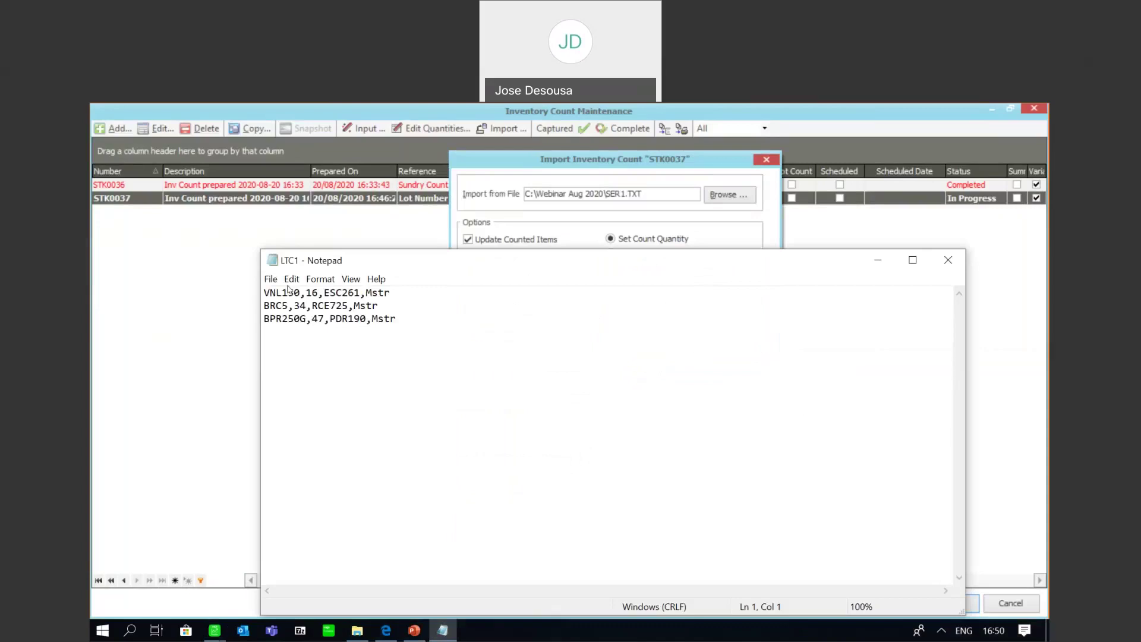
left_click(270, 278)
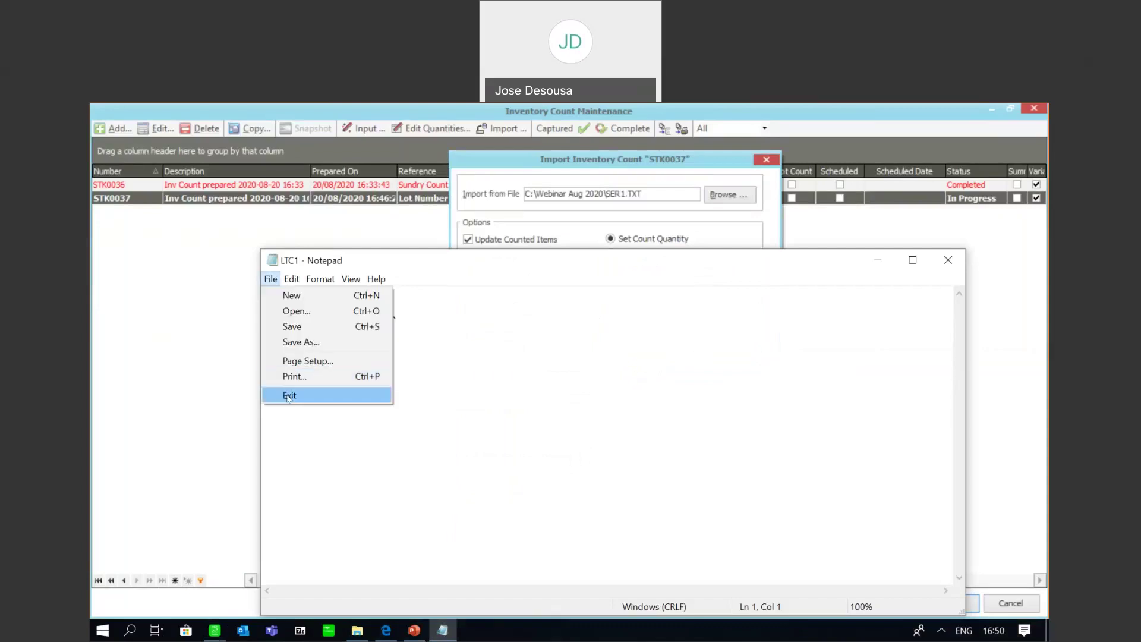
left_click(289, 395)
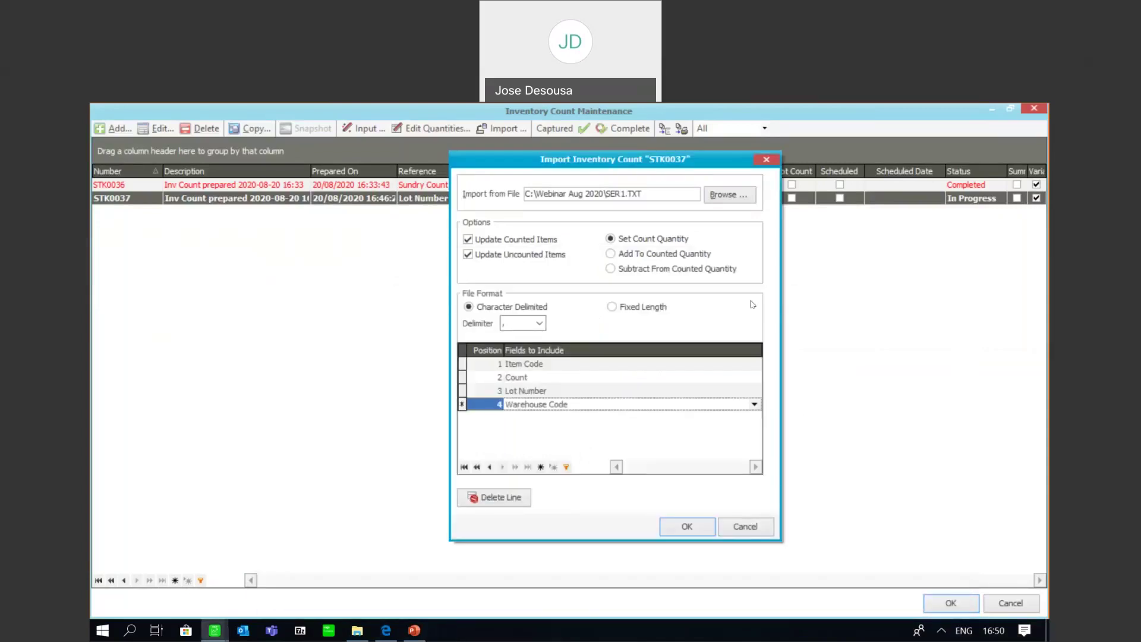
Select LTC1.txt from the Webinar Aug 2020 folder as the source file and import its counts with Set Count Quantity
left_click(742, 202)
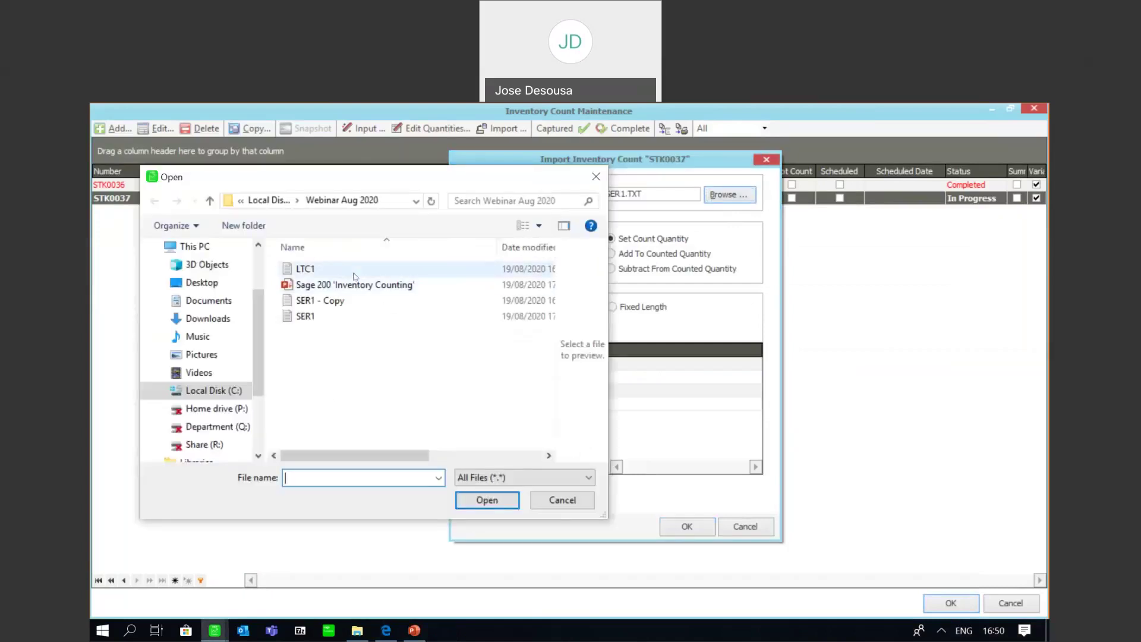
left_click(354, 275)
left_click(487, 499)
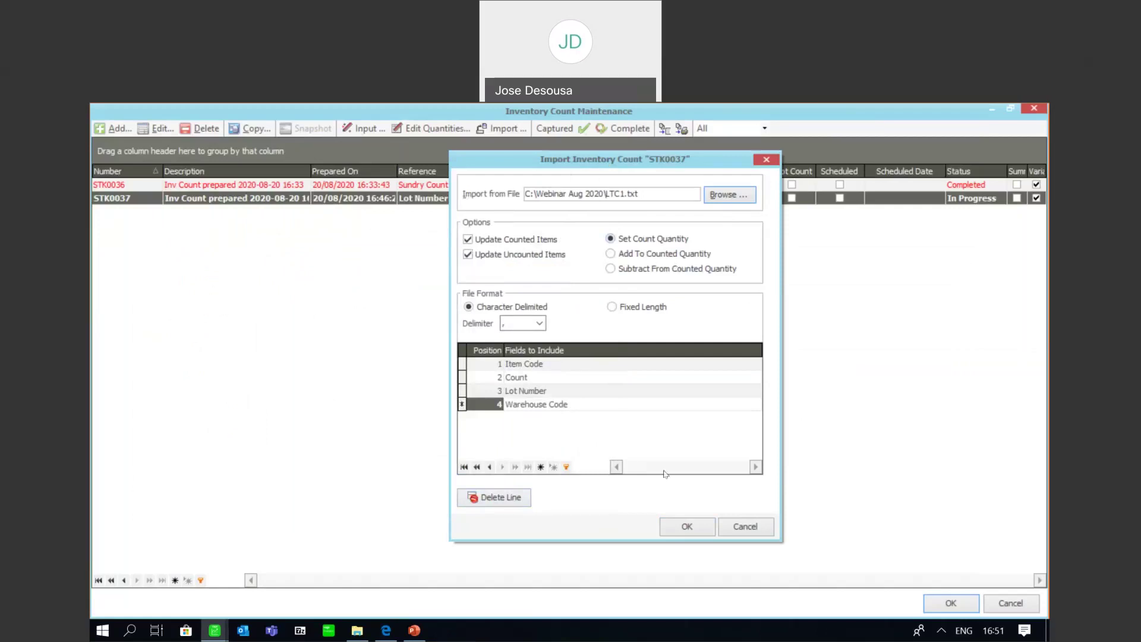
left_click(671, 526)
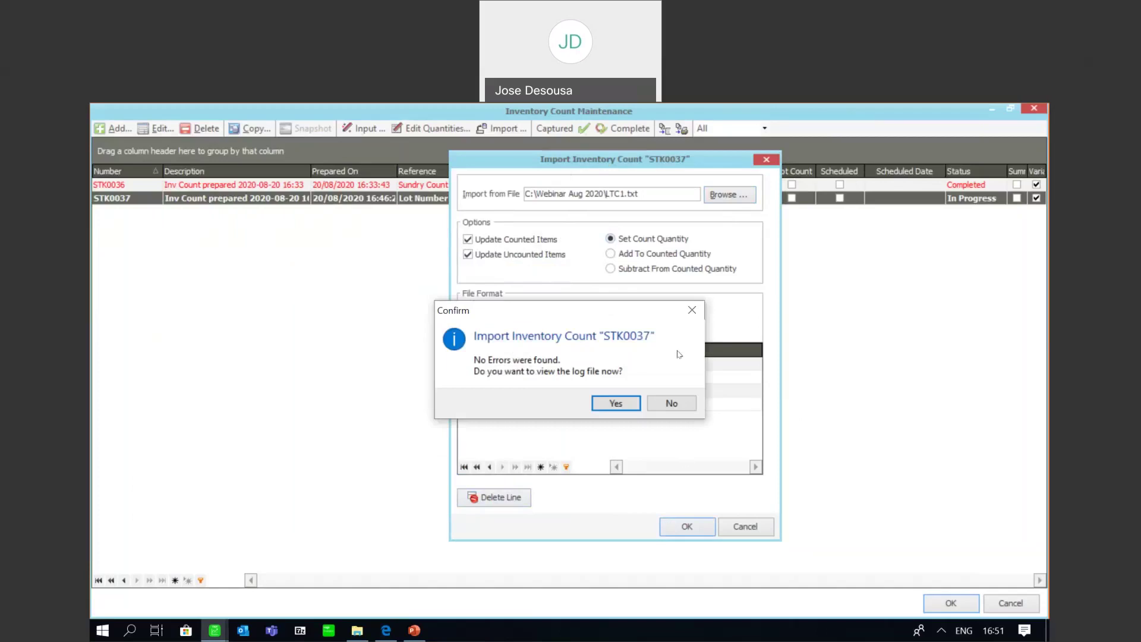
Review the 20/08/2020 16:51 entries in the Inventory Count Import log and close the log viewer
left_click(601, 405)
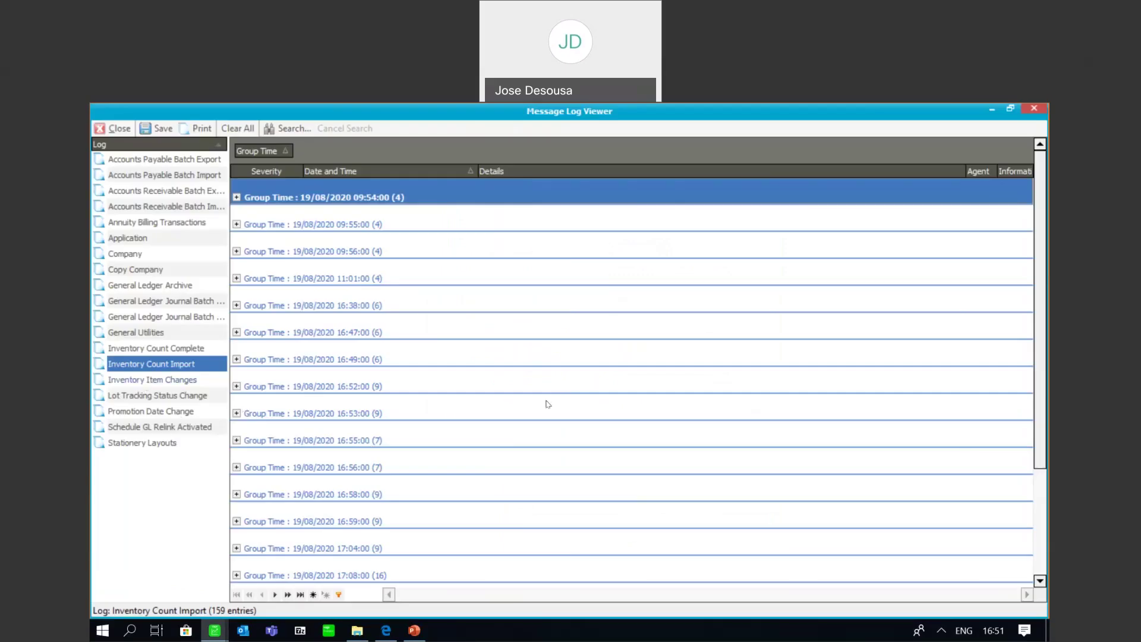
scroll(1038, 304, "down", 3)
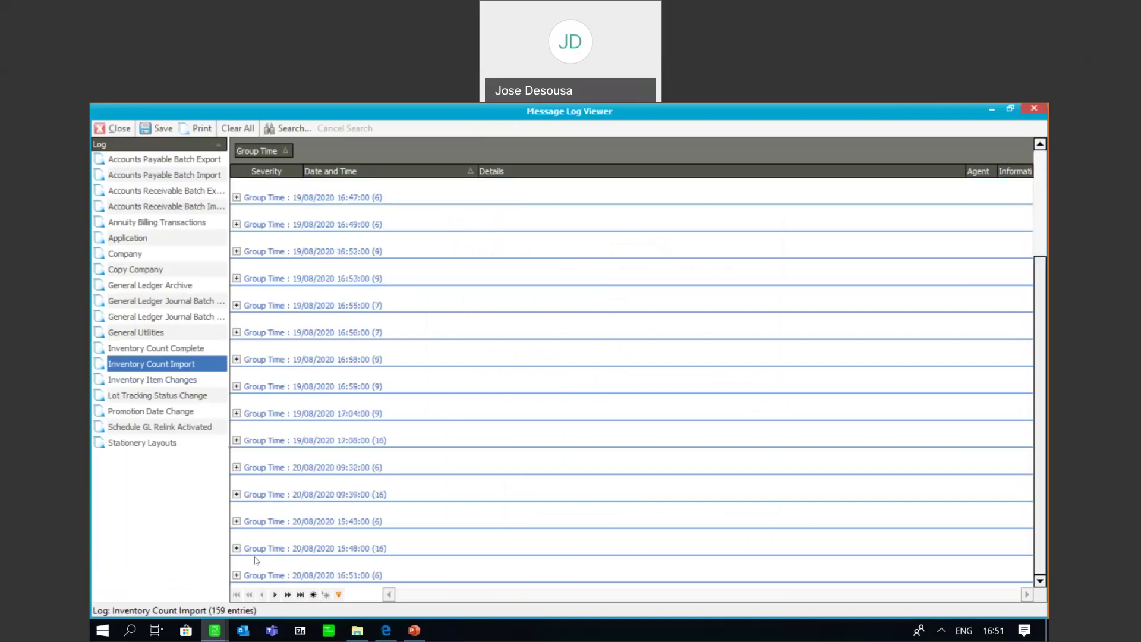
left_click(237, 575)
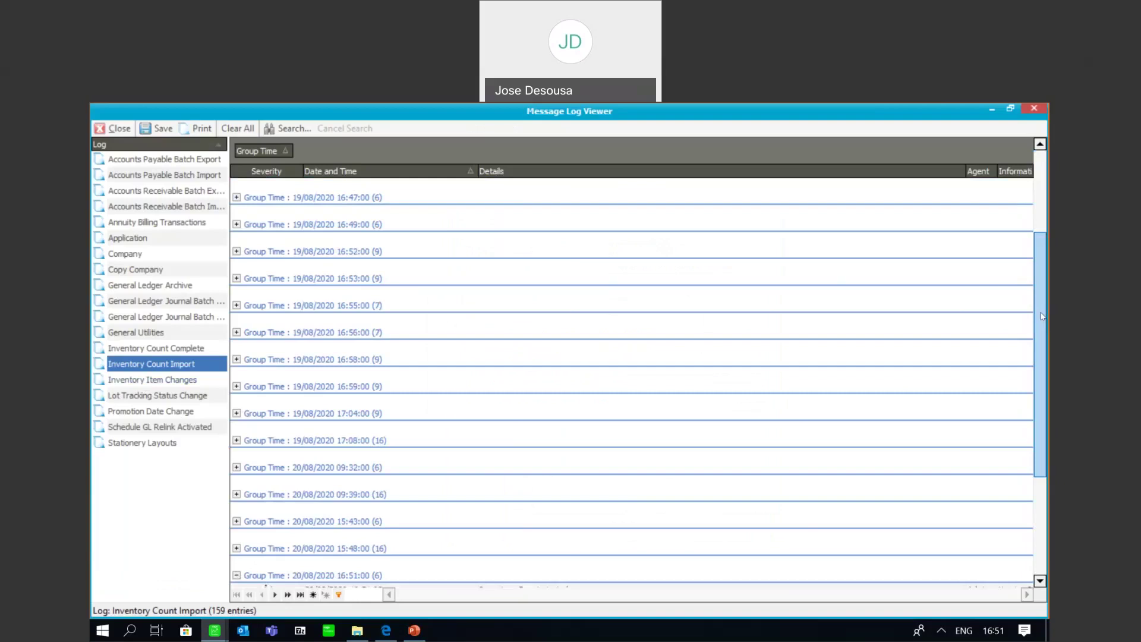
scroll(1047, 308, "down", 3)
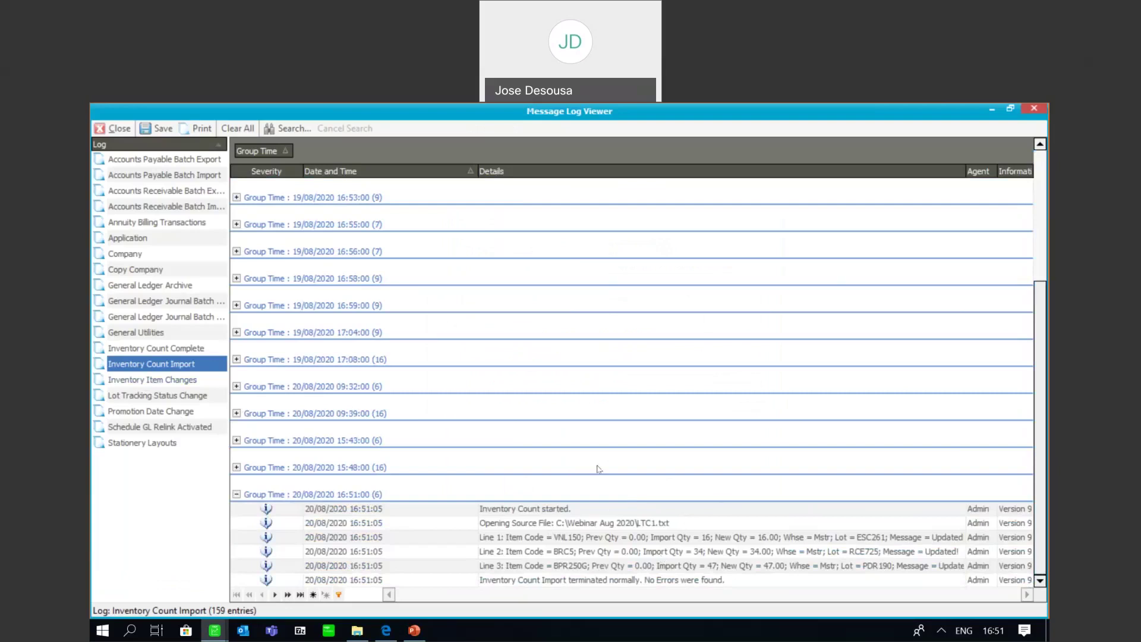
left_click(236, 494)
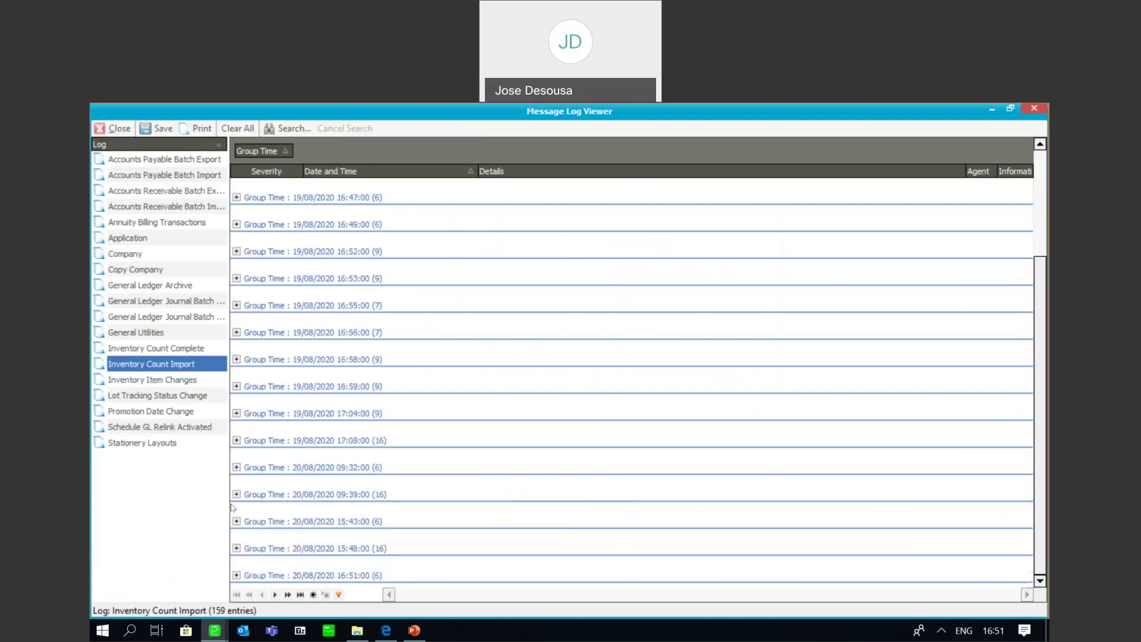
left_click(130, 128)
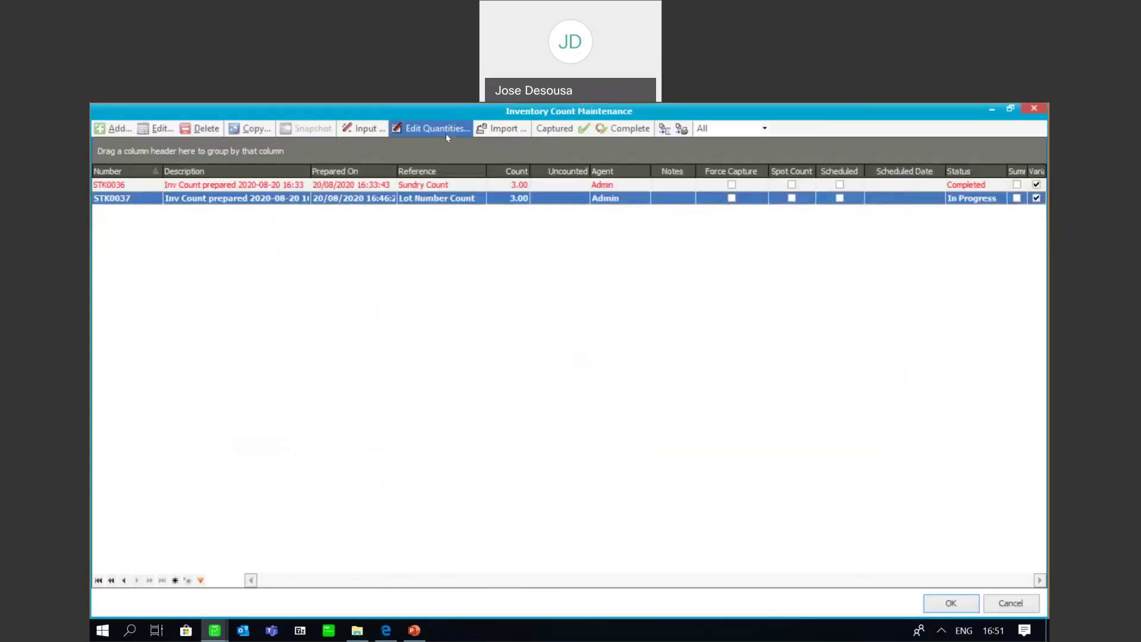
Check the imported quantities of the Lot Number Count and flag the count as Captured
left_click(446, 133)
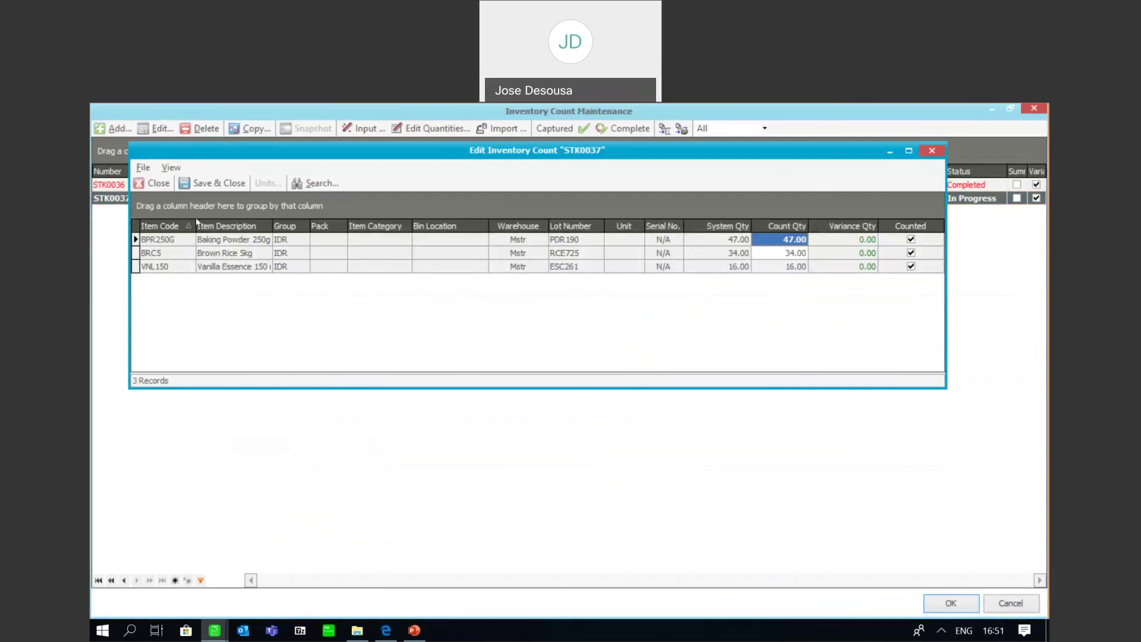
left_click(159, 184)
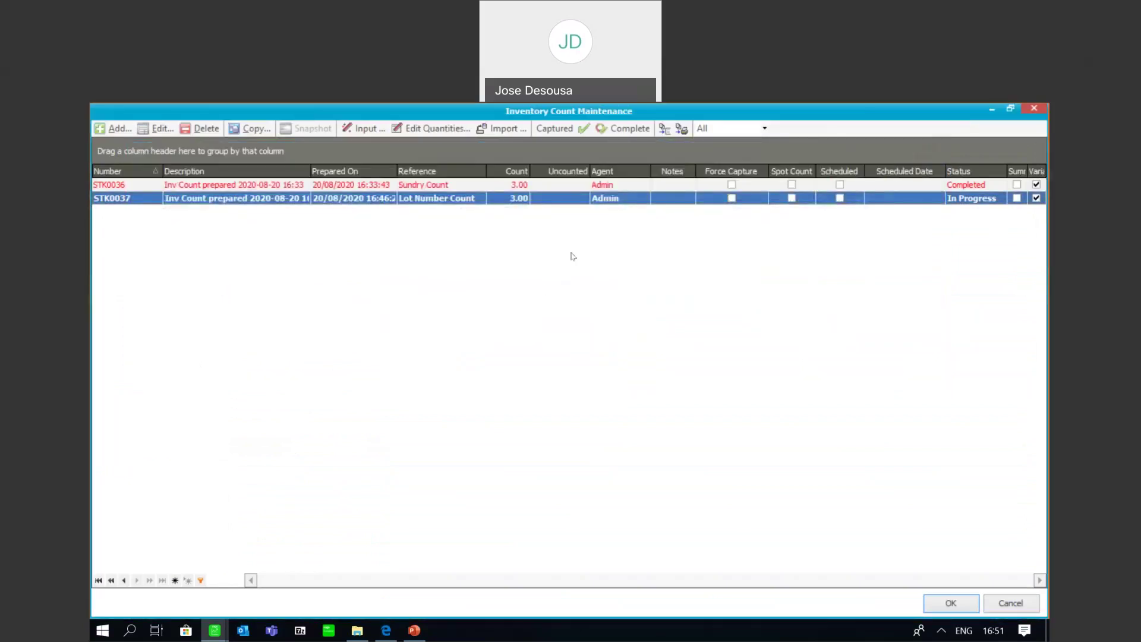
left_click(565, 134)
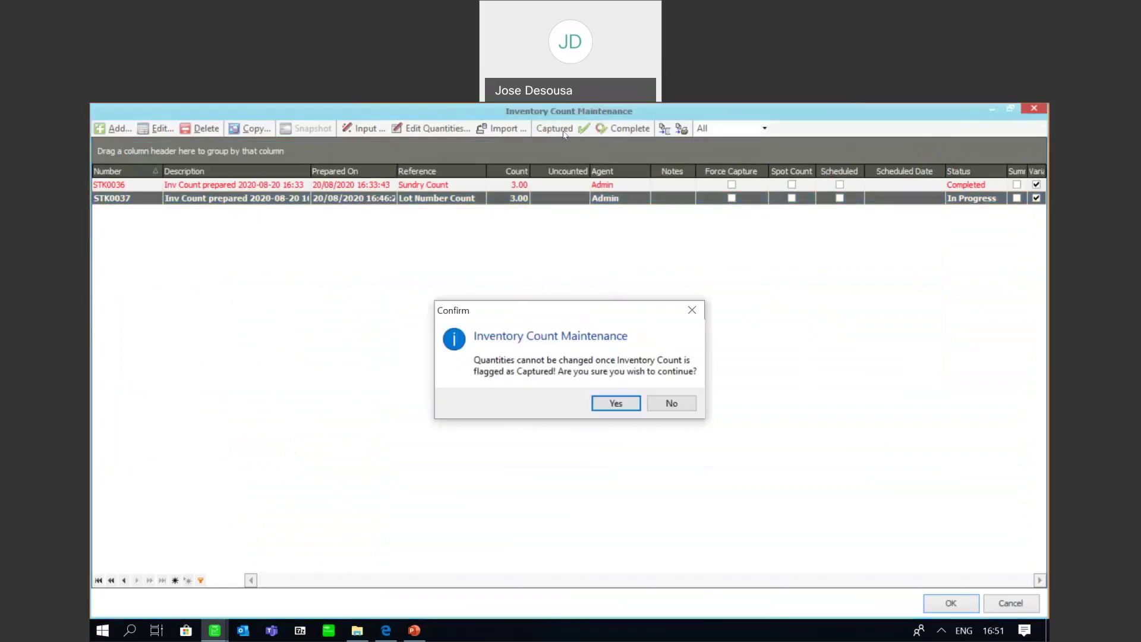
left_click(615, 404)
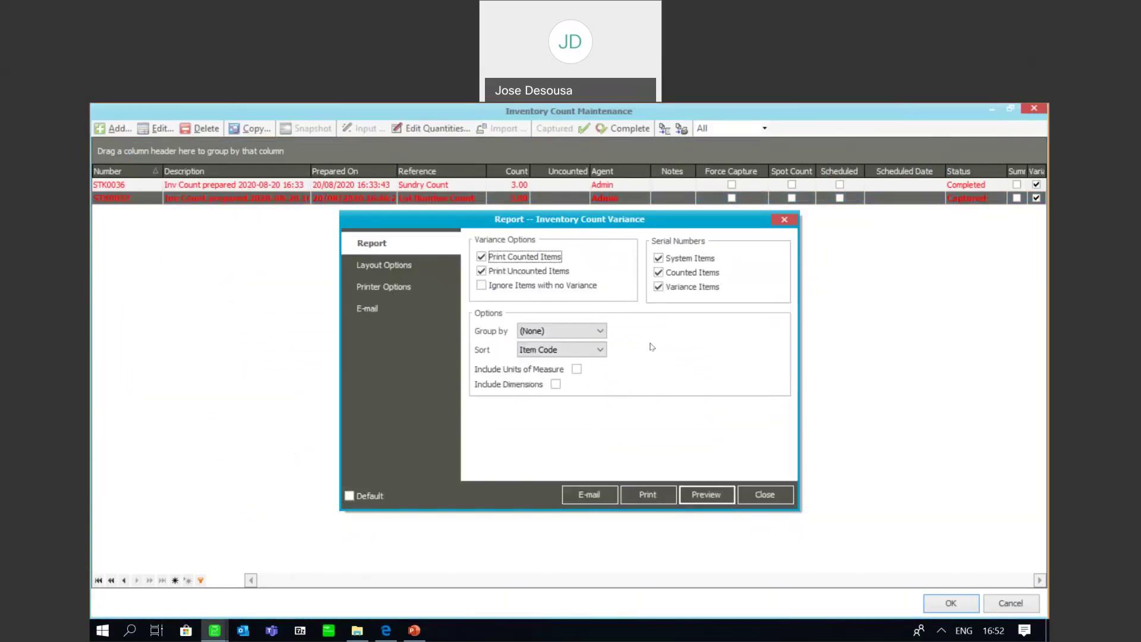
Preview the Inventory Count Variance report for the Lot Number Count with its default options, and close the report
left_click(694, 493)
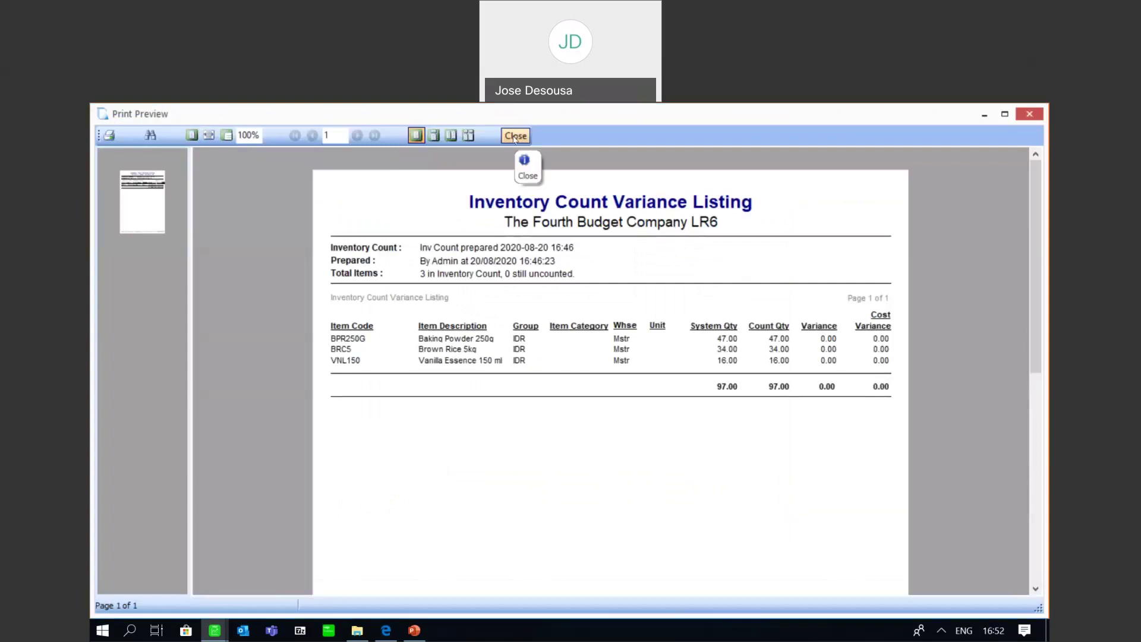
left_click(514, 137)
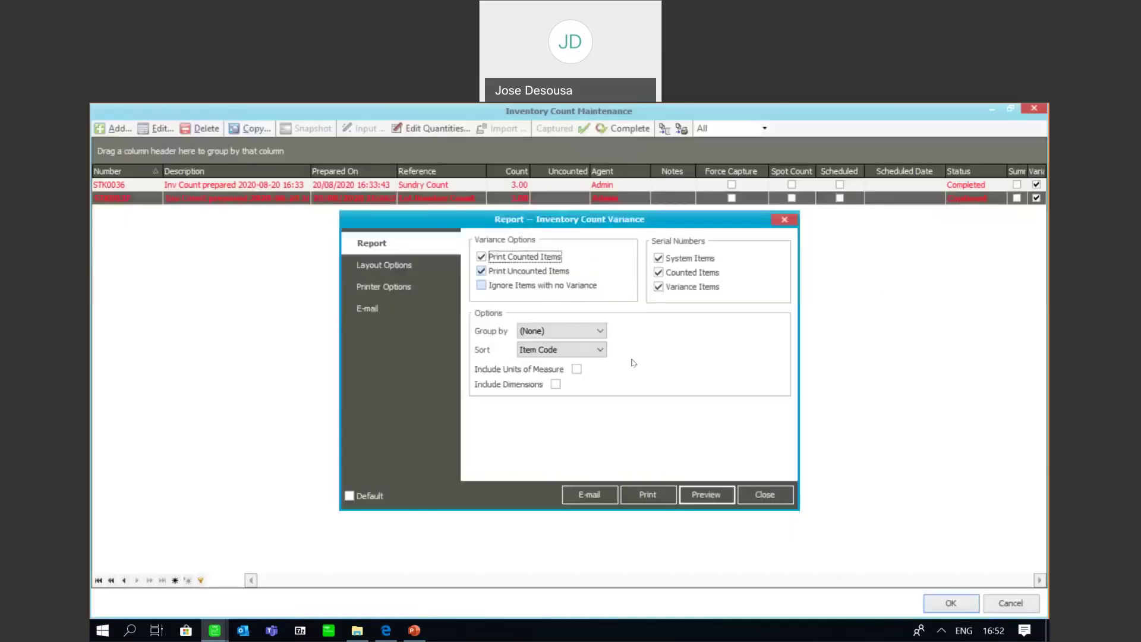
left_click(776, 493)
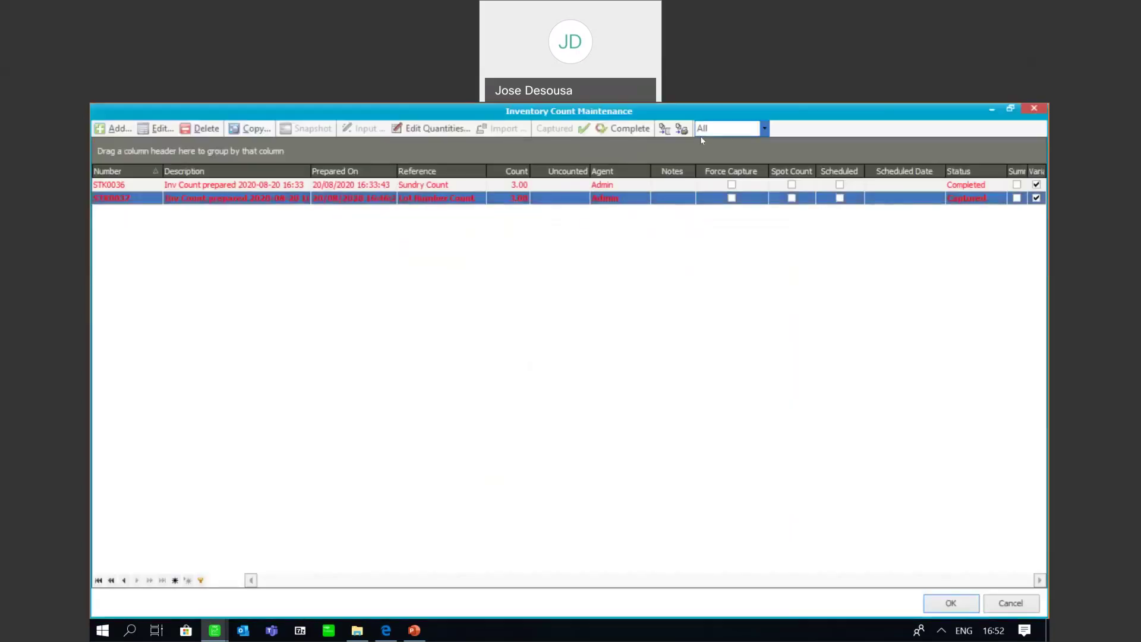
Complete the Lot Number Count despite open journal batches, posting with today's date and skipping the log file
left_click(633, 131)
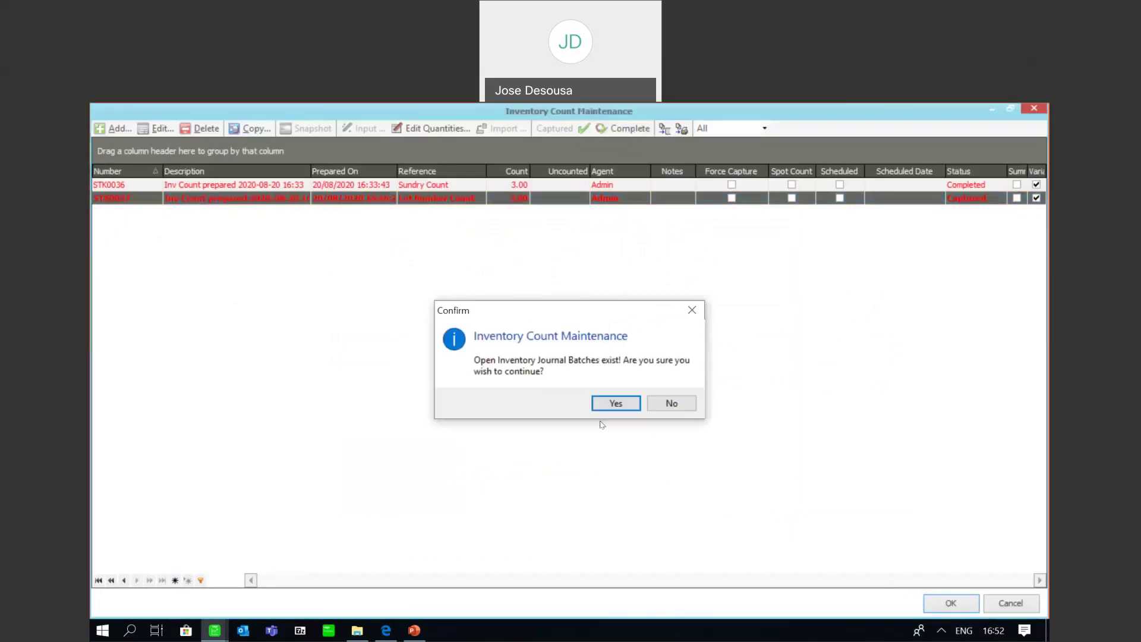
left_click(617, 410)
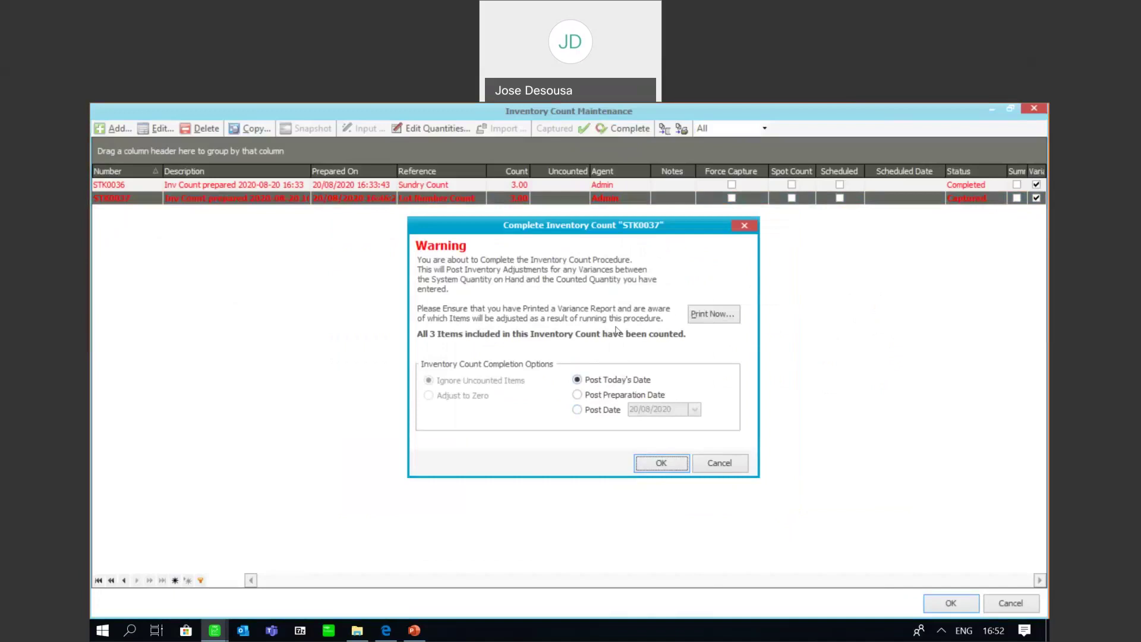
left_click(656, 463)
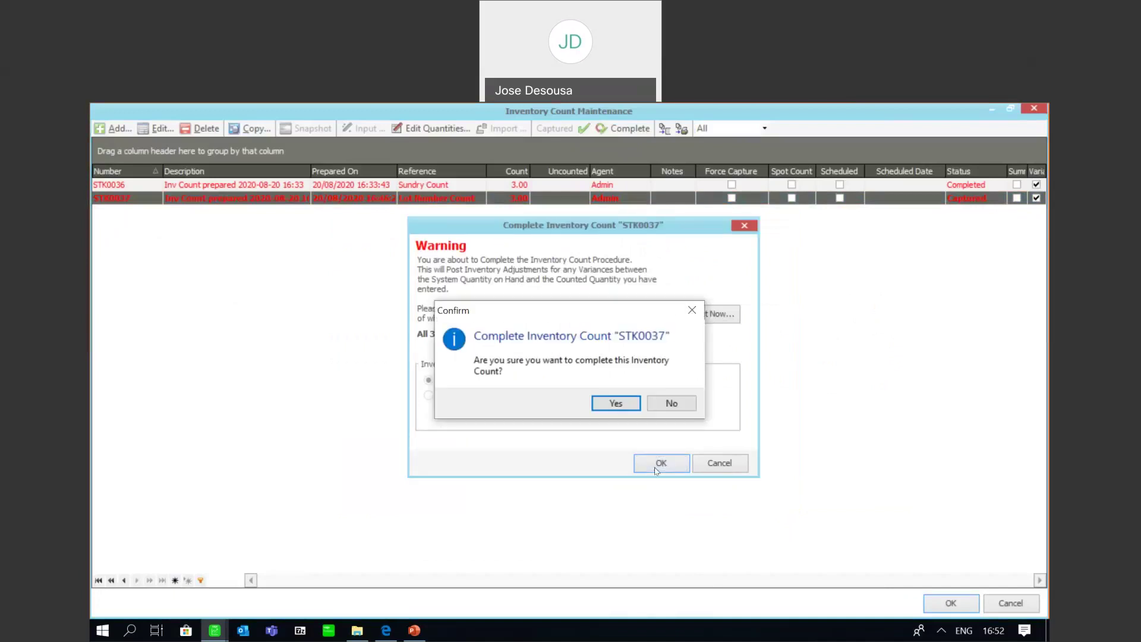
left_click(618, 409)
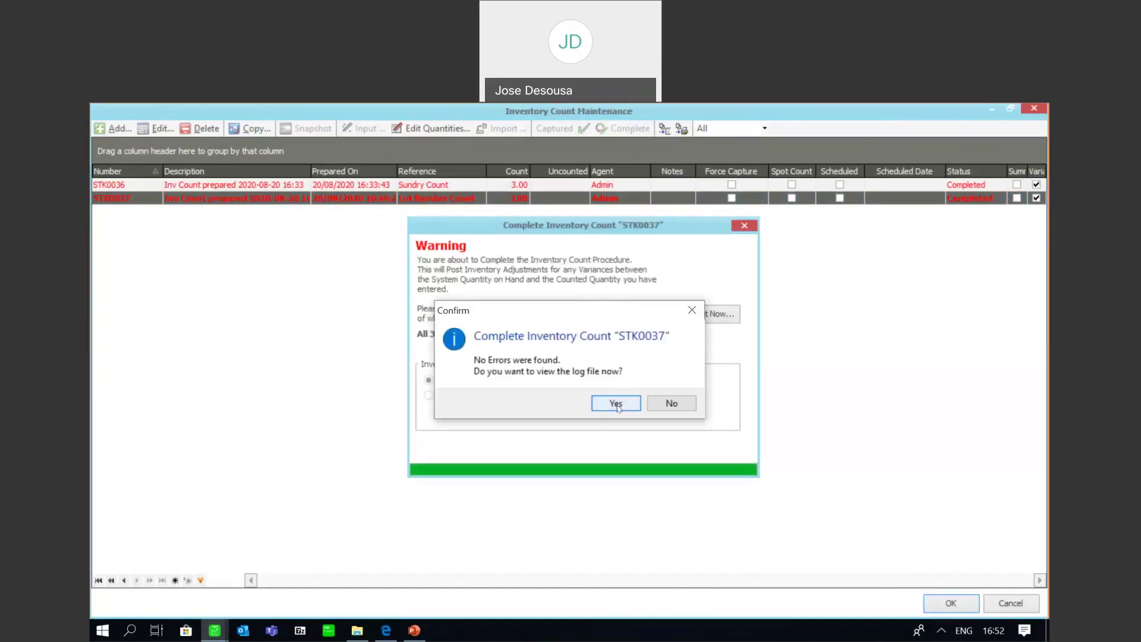
left_click(670, 404)
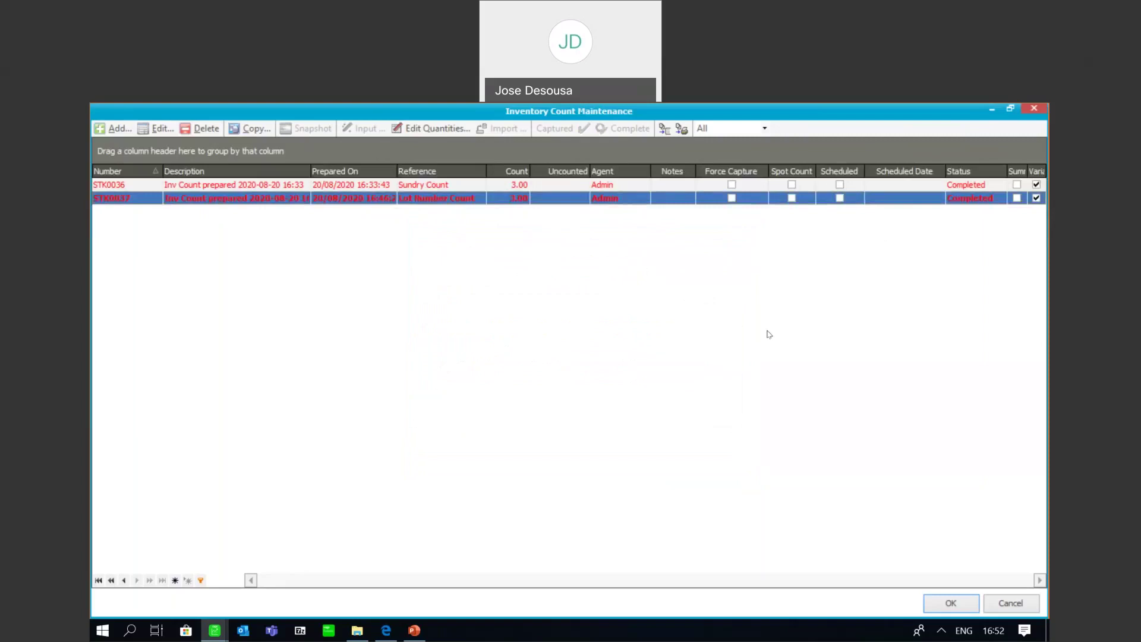
Start a new inventory count with the reference Serial Number Import and turn off deleting the count after completion
left_click(117, 129)
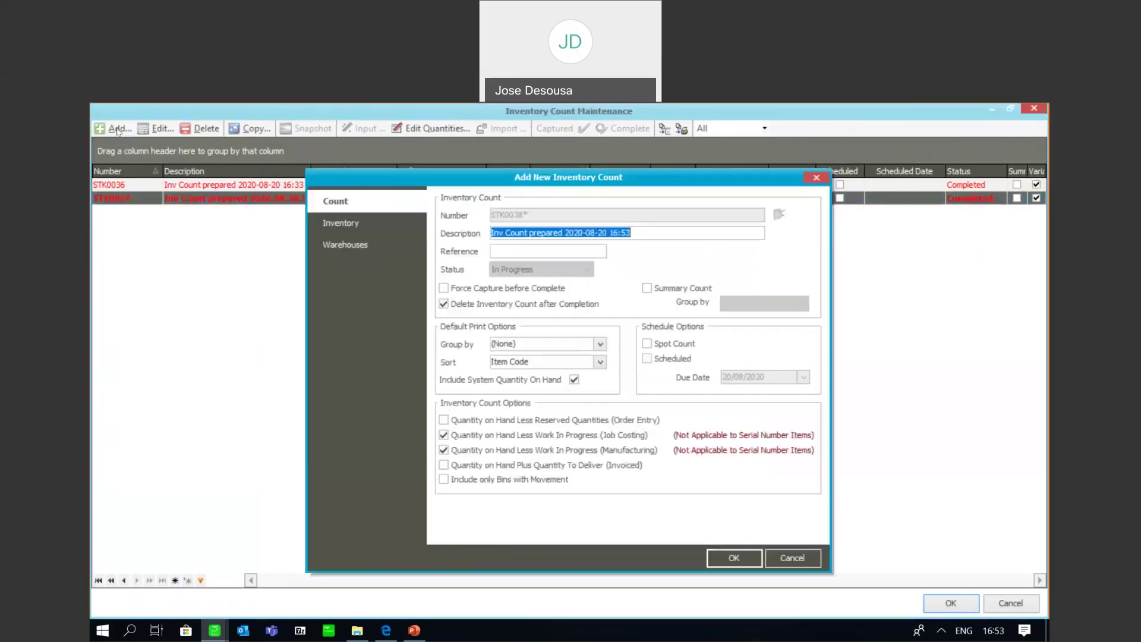
left_click(515, 250)
type("Ser")
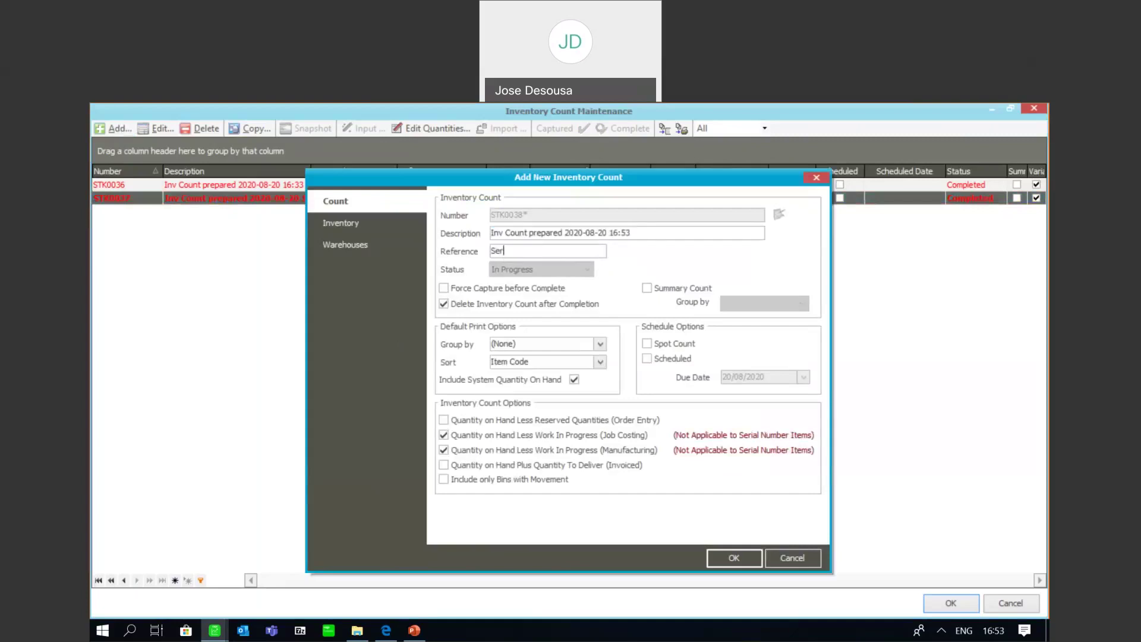
type("ial Numb")
type("er i")
type("Im")
type("port")
left_click(444, 305)
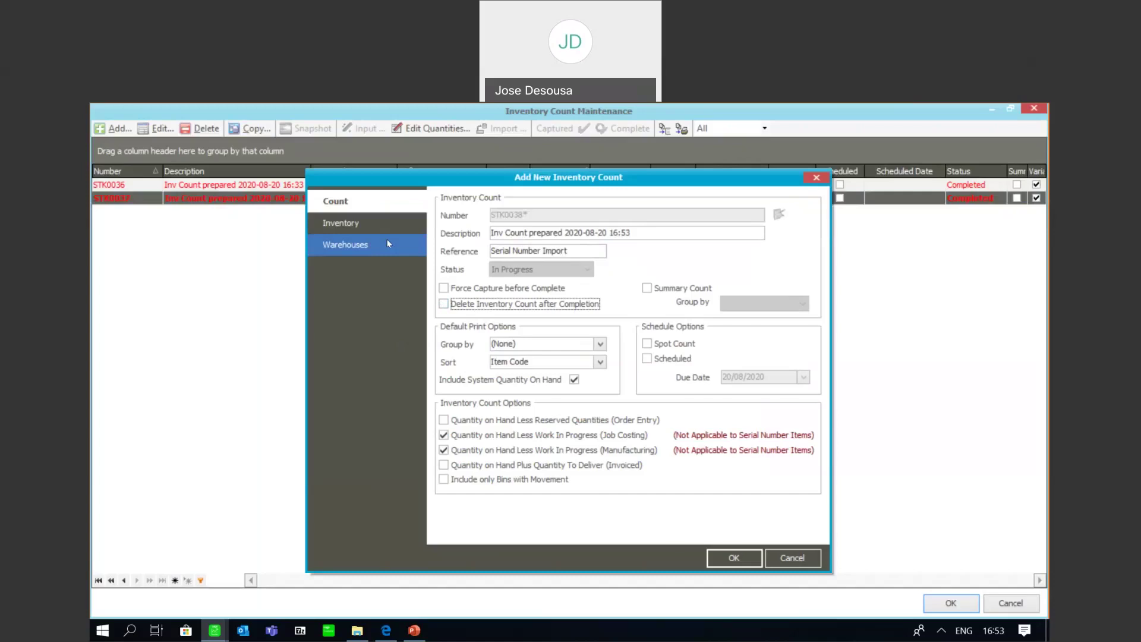
Limit the new inventory count to the Mstr warehouse only
left_click(388, 244)
left_click(787, 220)
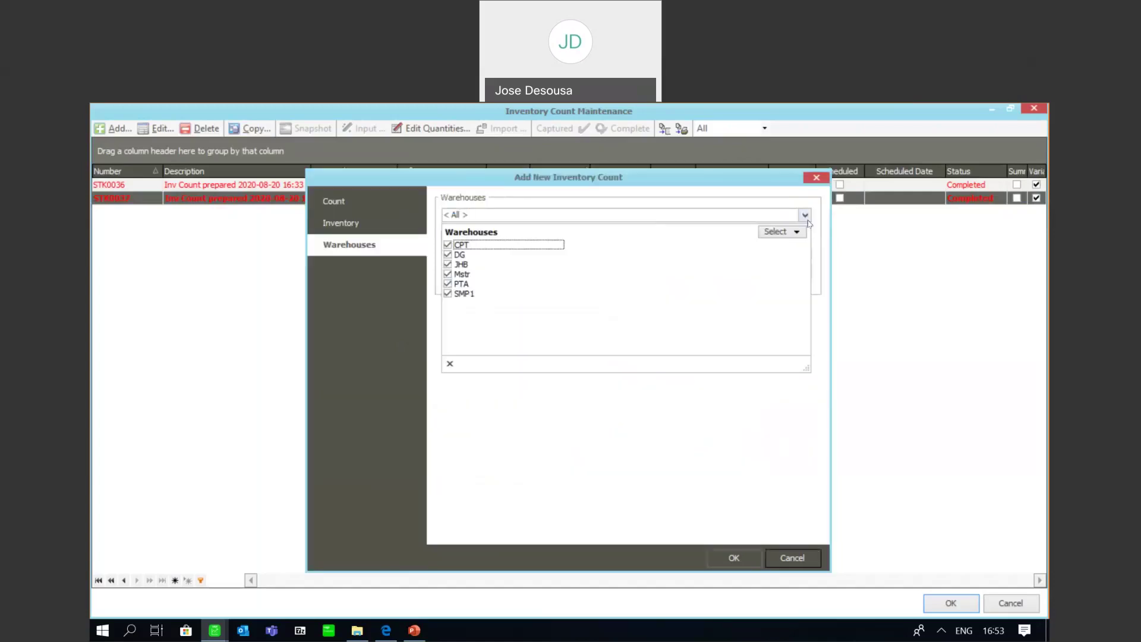
left_click(790, 232)
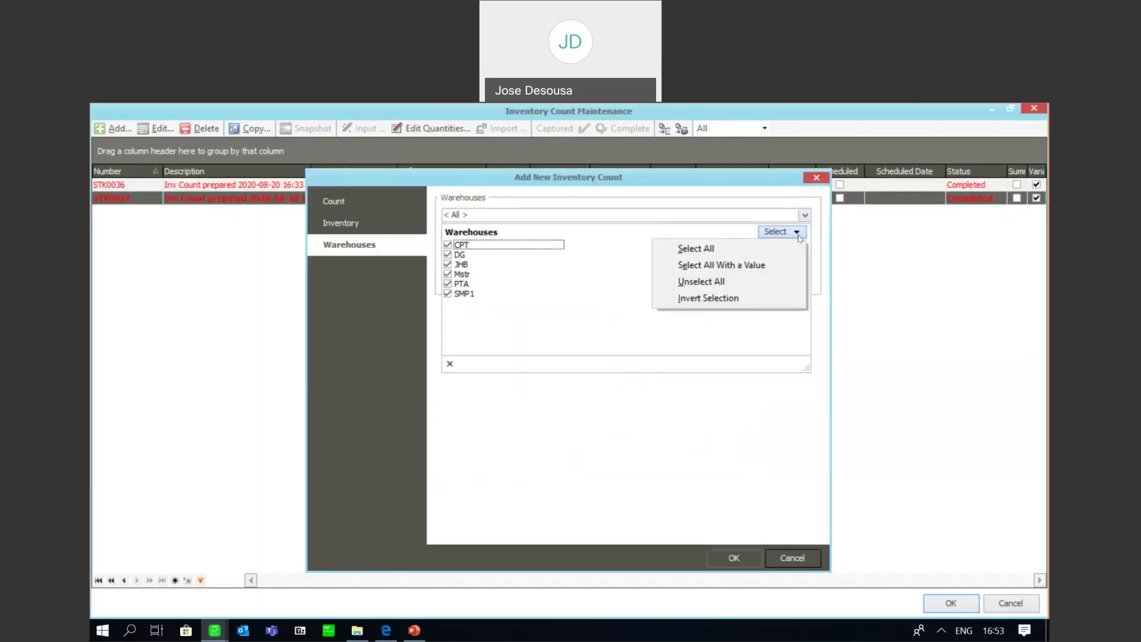
left_click(724, 280)
left_click(448, 274)
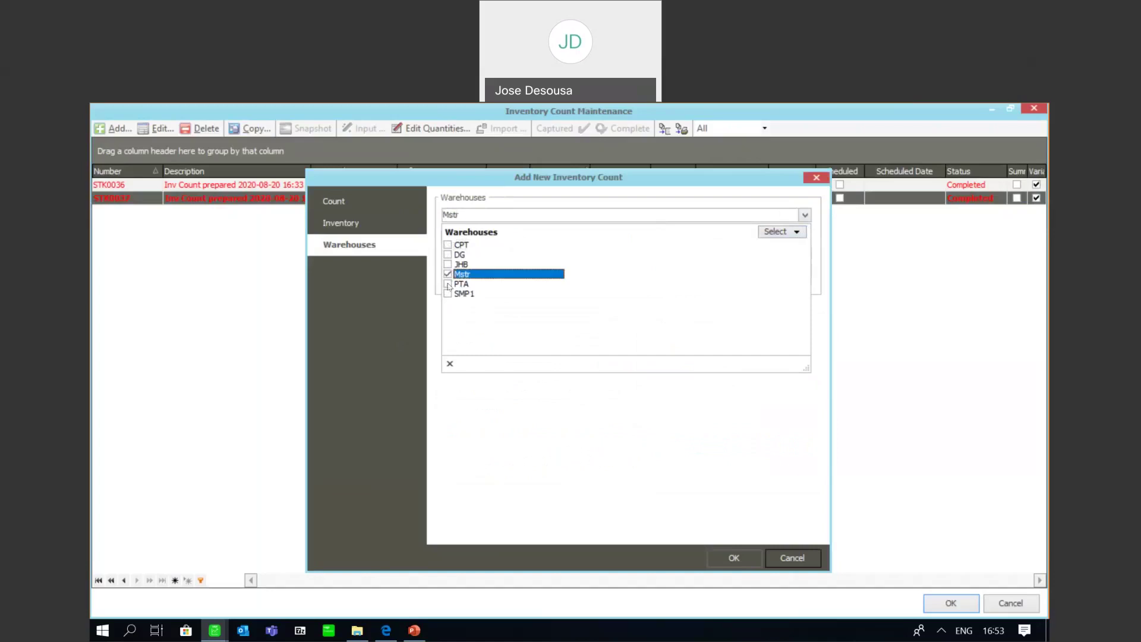
left_click(450, 361)
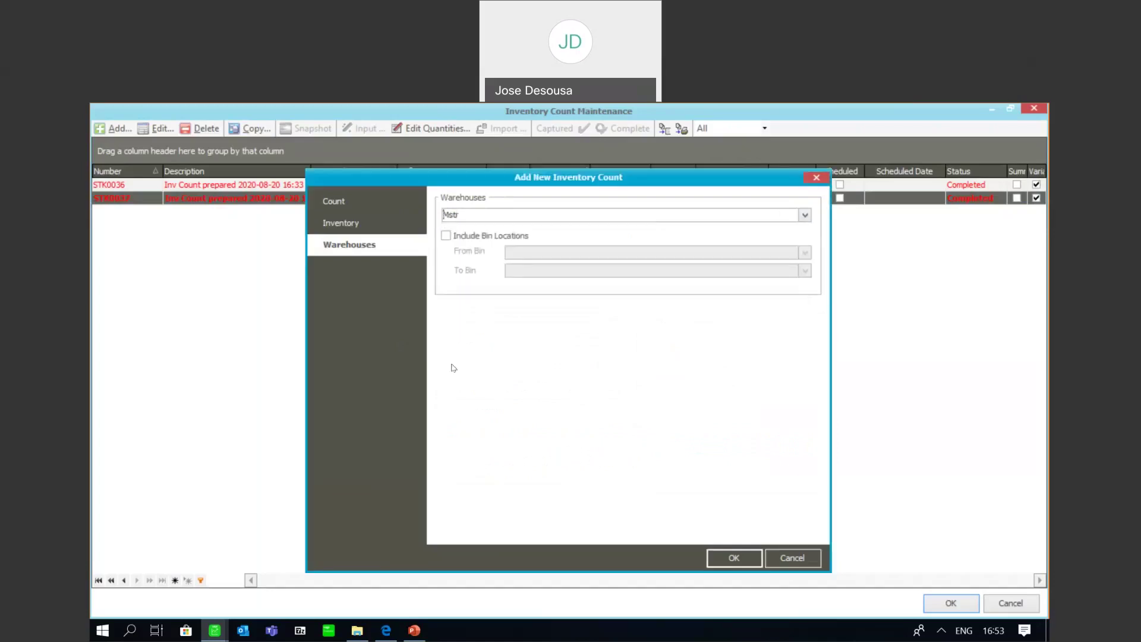
Limit the new inventory count to the C and C item group and create the count
left_click(356, 222)
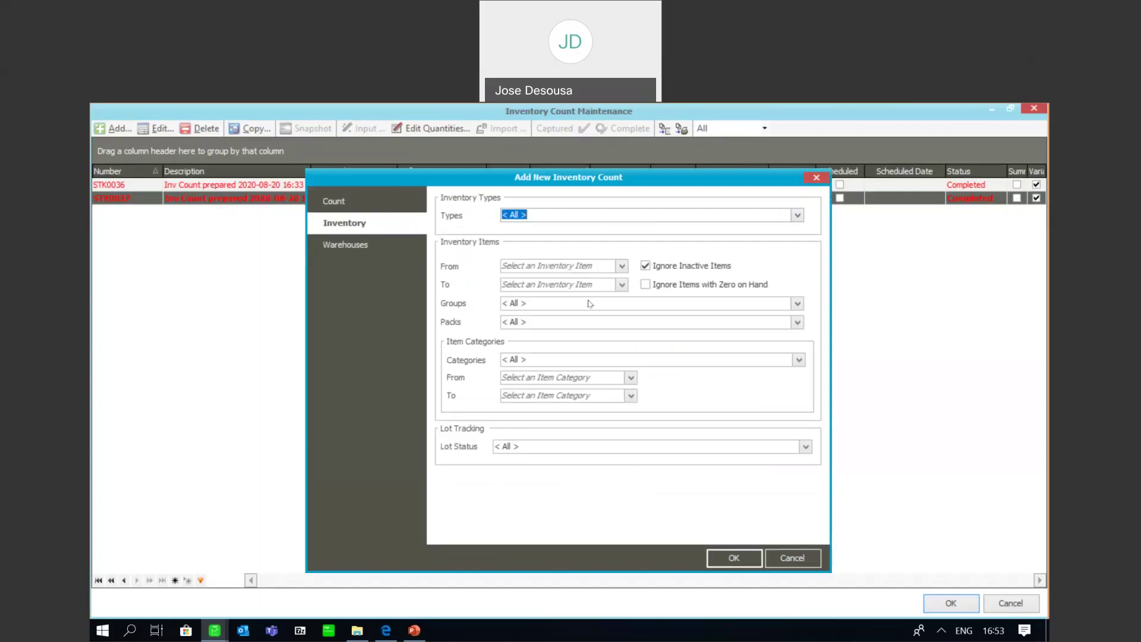
left_click(796, 303)
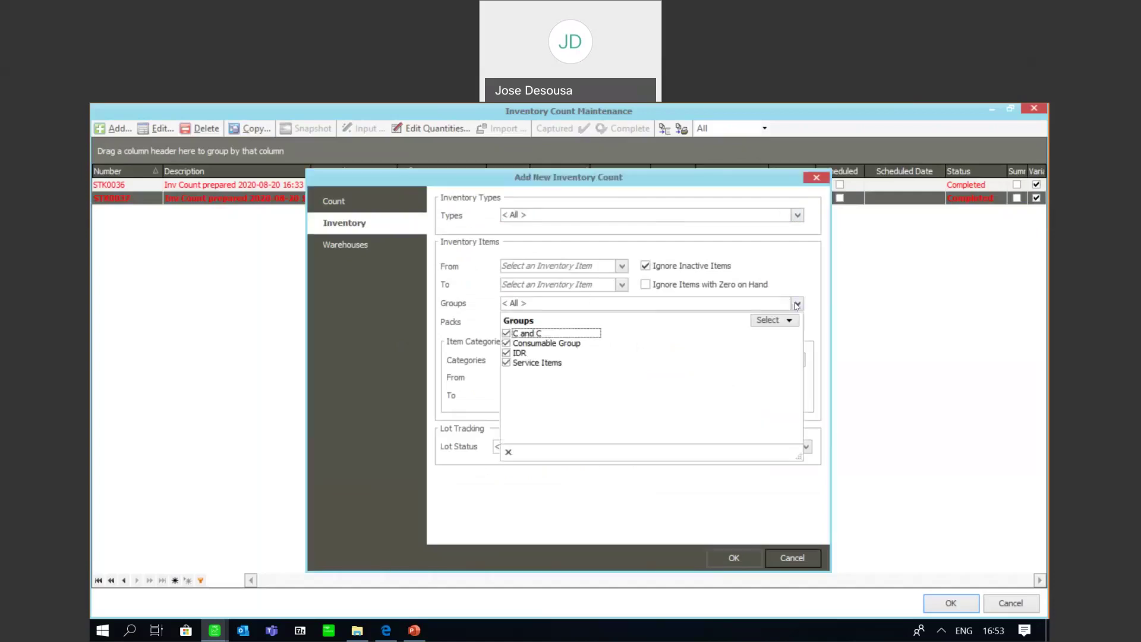
left_click(506, 362)
left_click(506, 352)
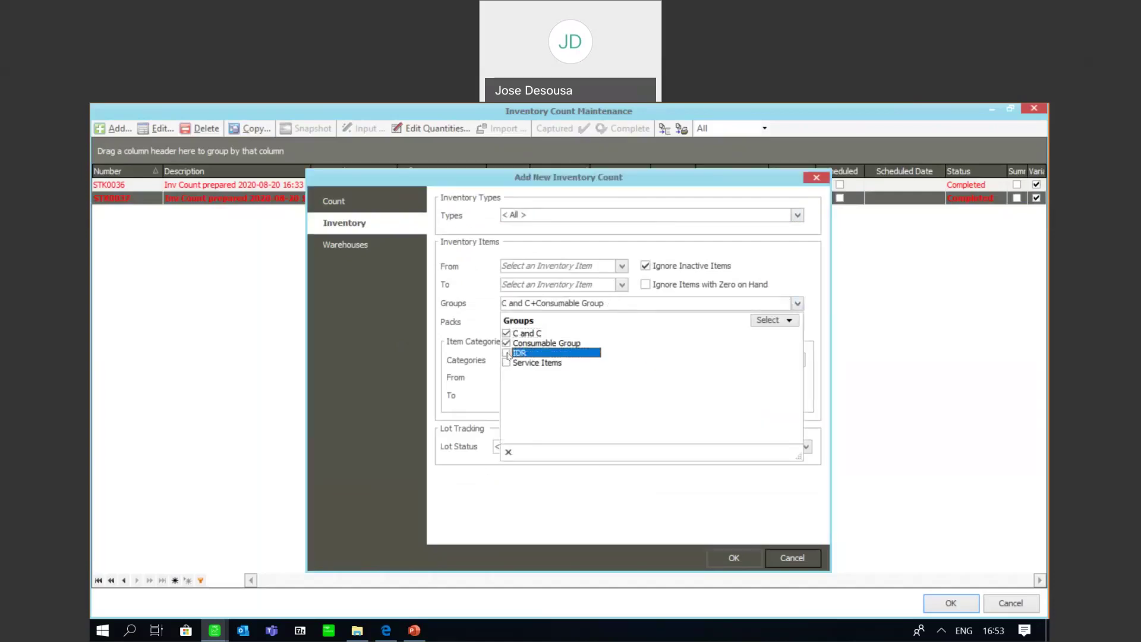
left_click(506, 342)
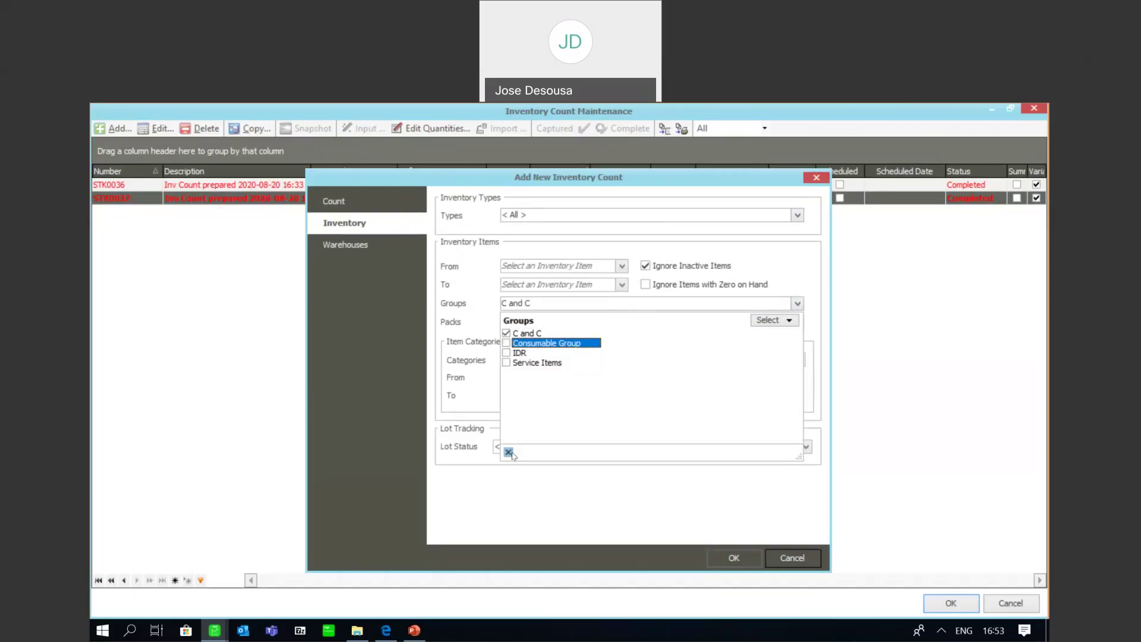
left_click(508, 452)
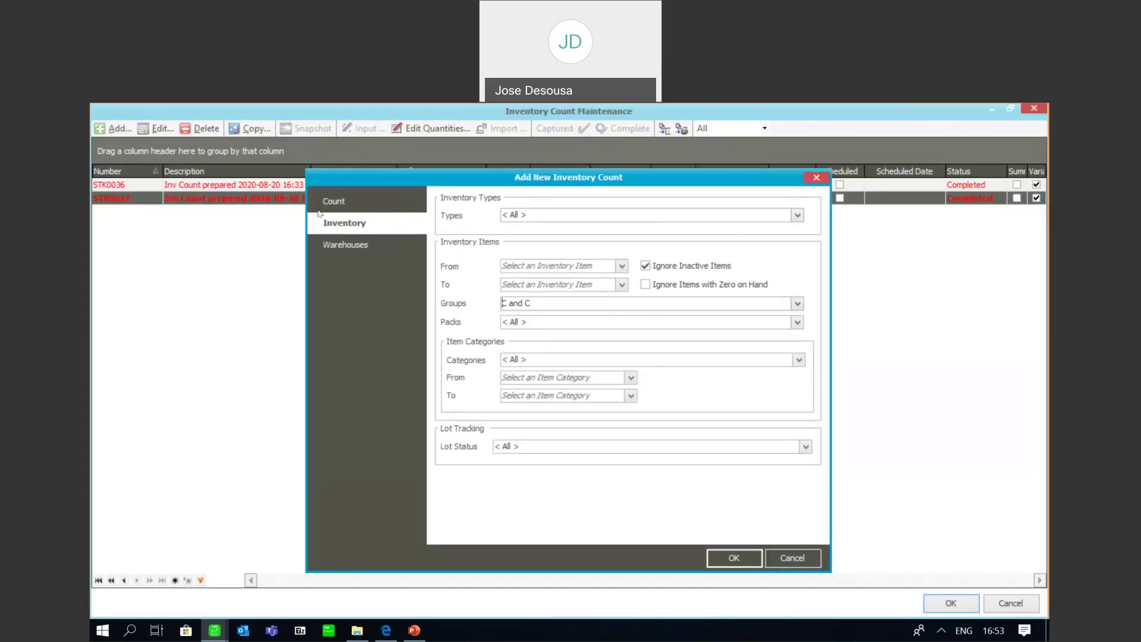
left_click(336, 203)
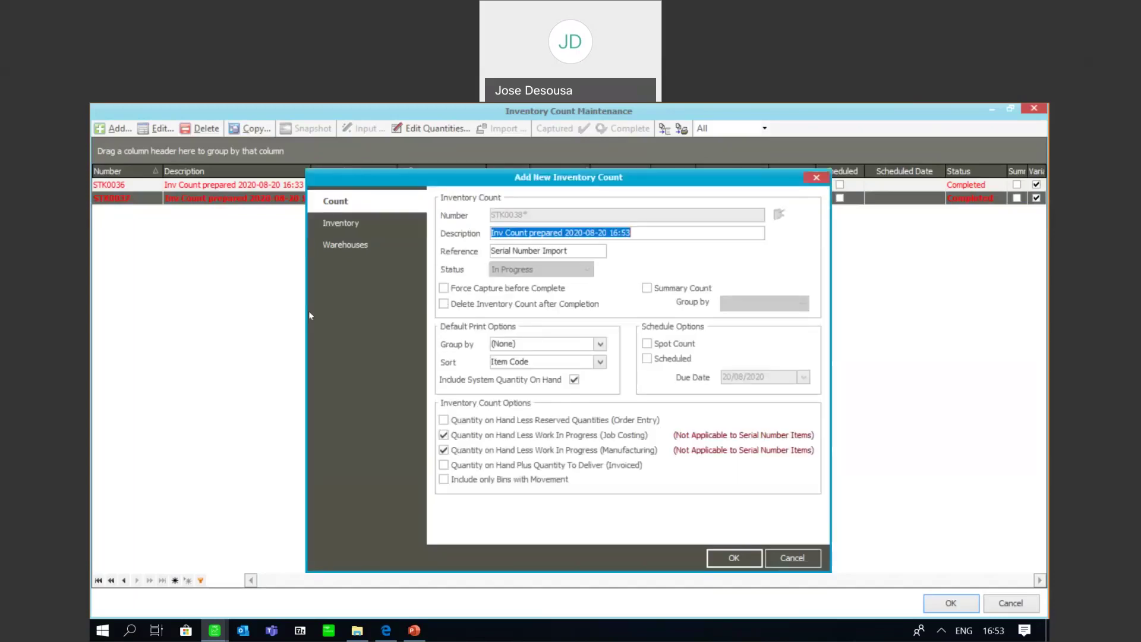
left_click(733, 559)
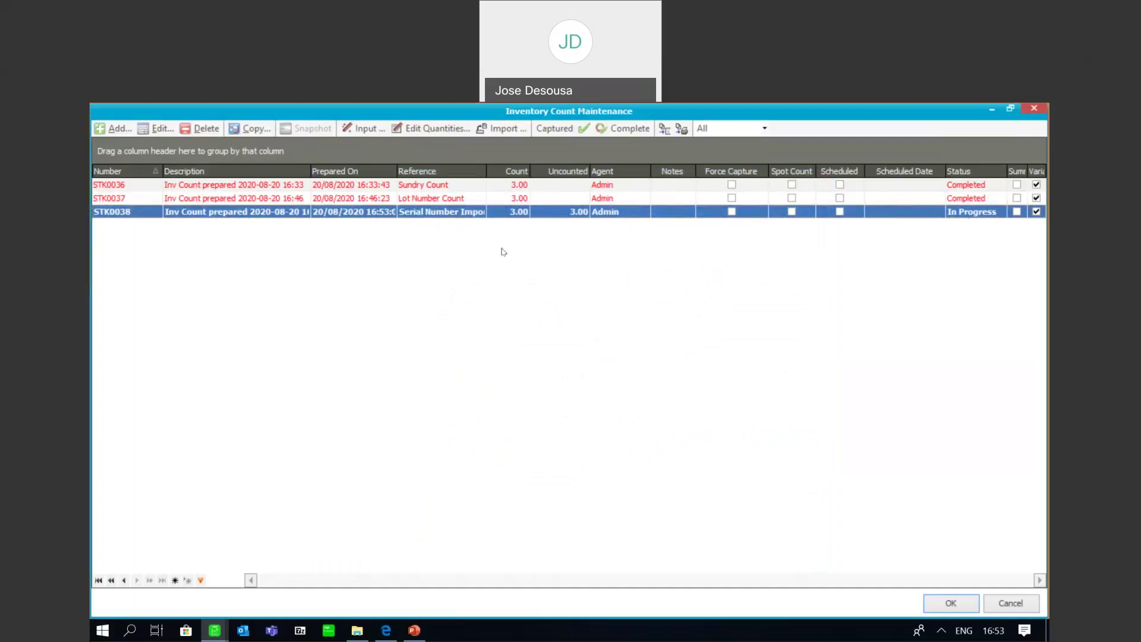
Preview the Inventory Count listing for the Serial Number Import count with its default options, and close the report
left_click(664, 128)
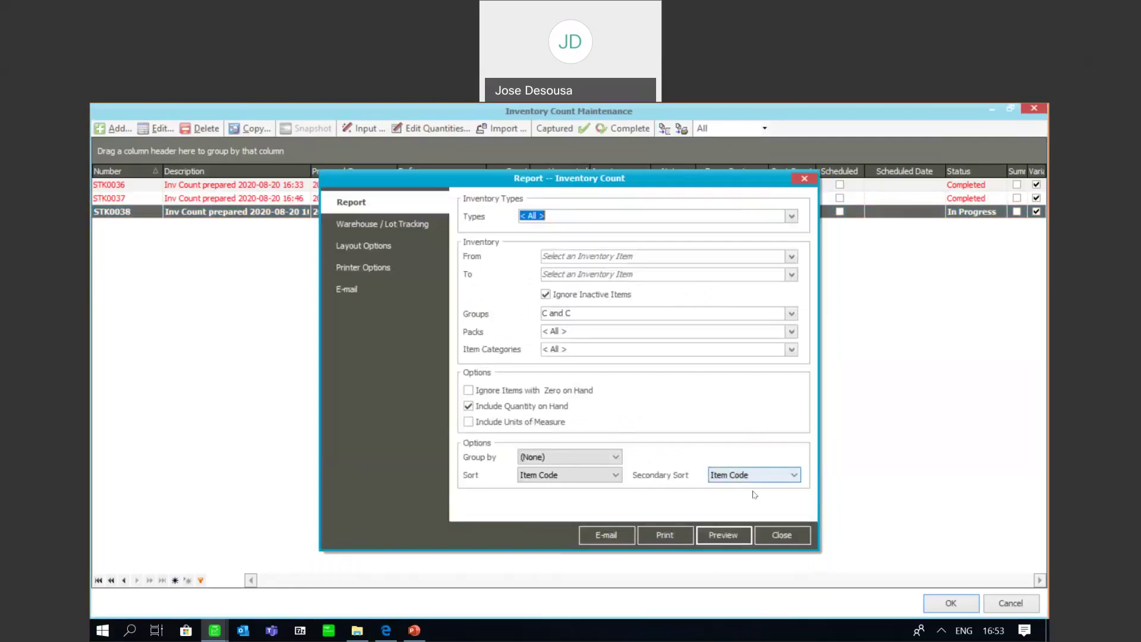
left_click(731, 534)
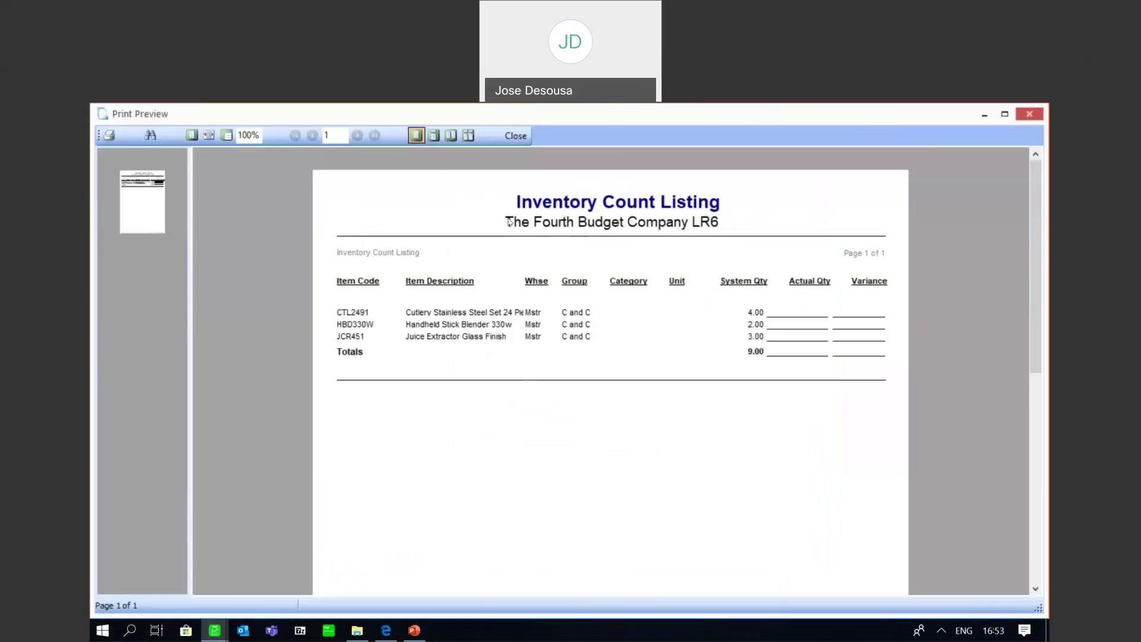
left_click(515, 136)
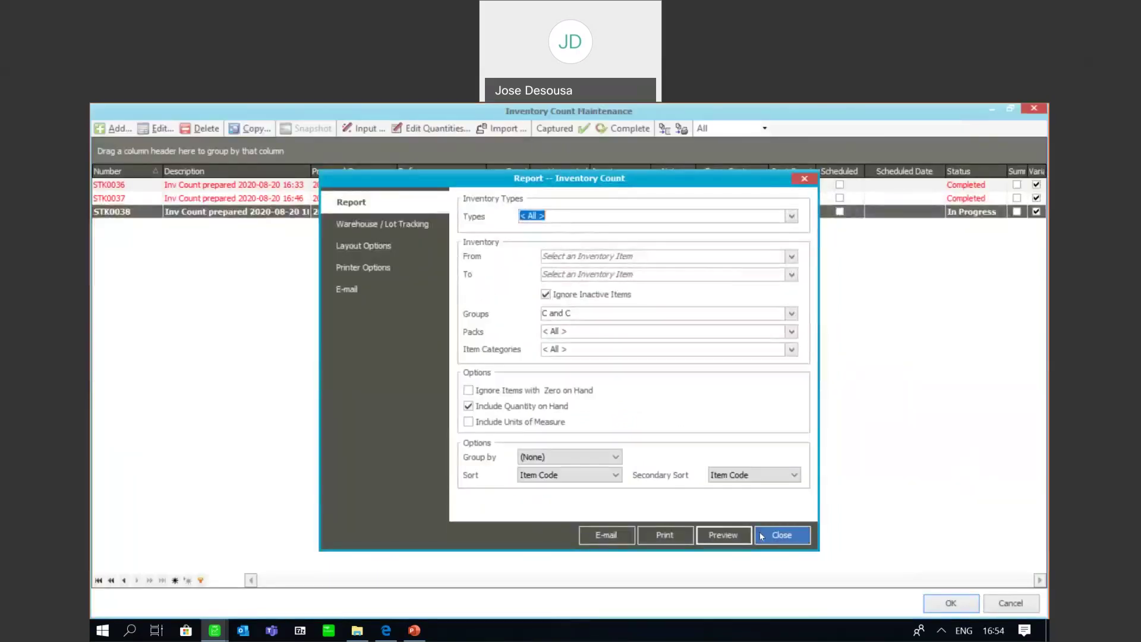
left_click(764, 536)
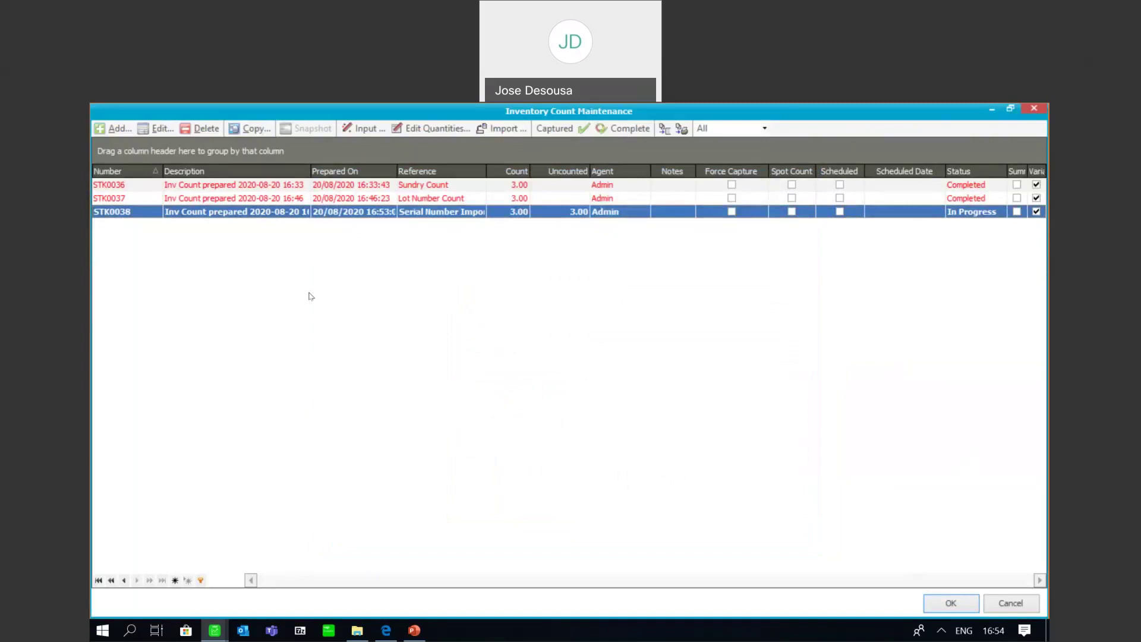
Check the available serial numbers for item CTL2491 through the count's item-by-item input, and leave without selecting any
left_click(364, 129)
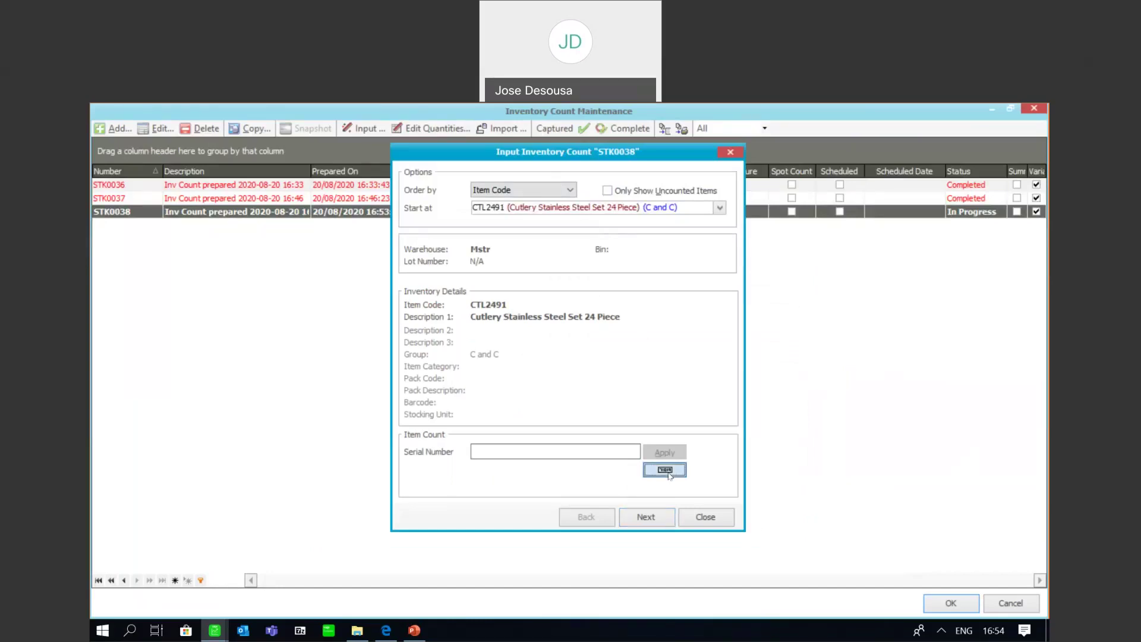
left_click(666, 470)
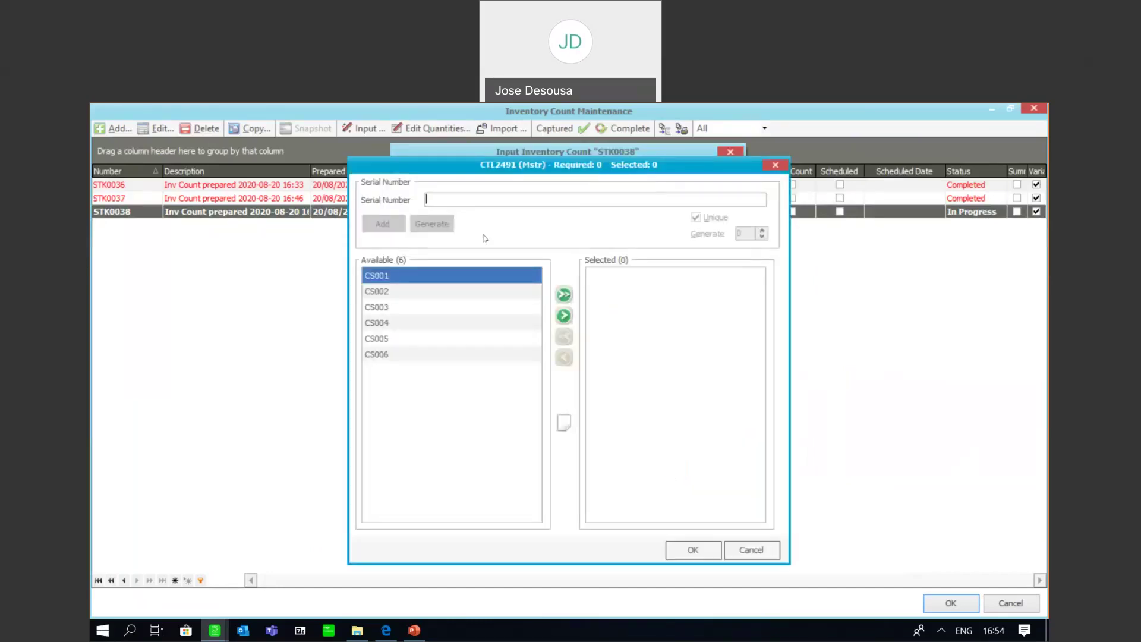
left_click(761, 550)
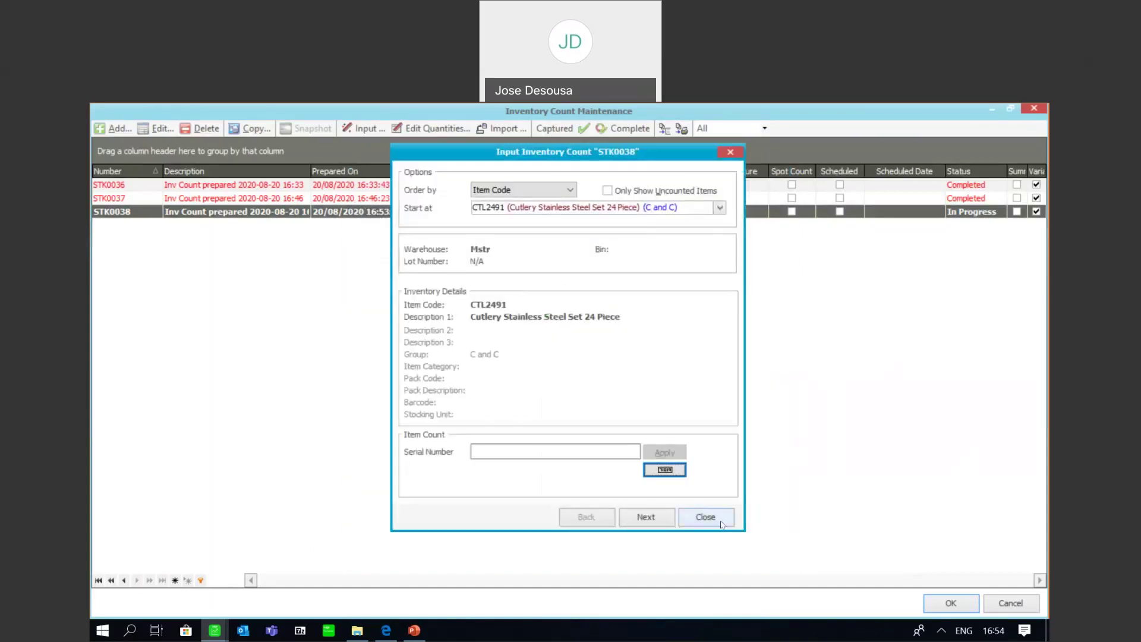
left_click(721, 523)
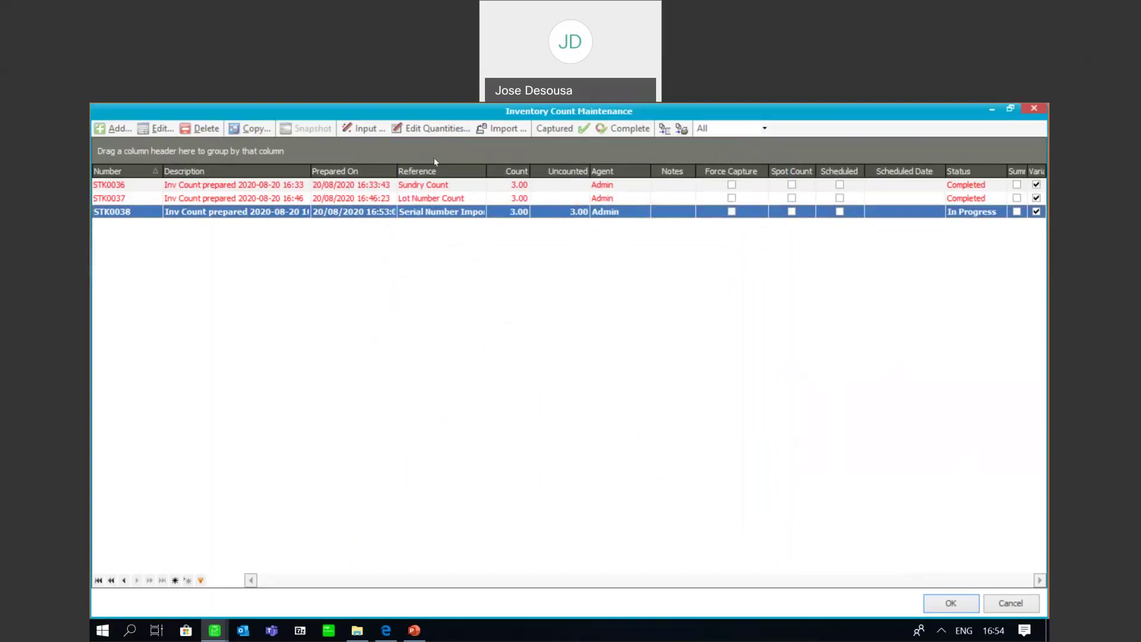
Examine the serial number selection for CTL2491 in the count's quantity editor, discard the changes, and recheck the item quantities
left_click(437, 128)
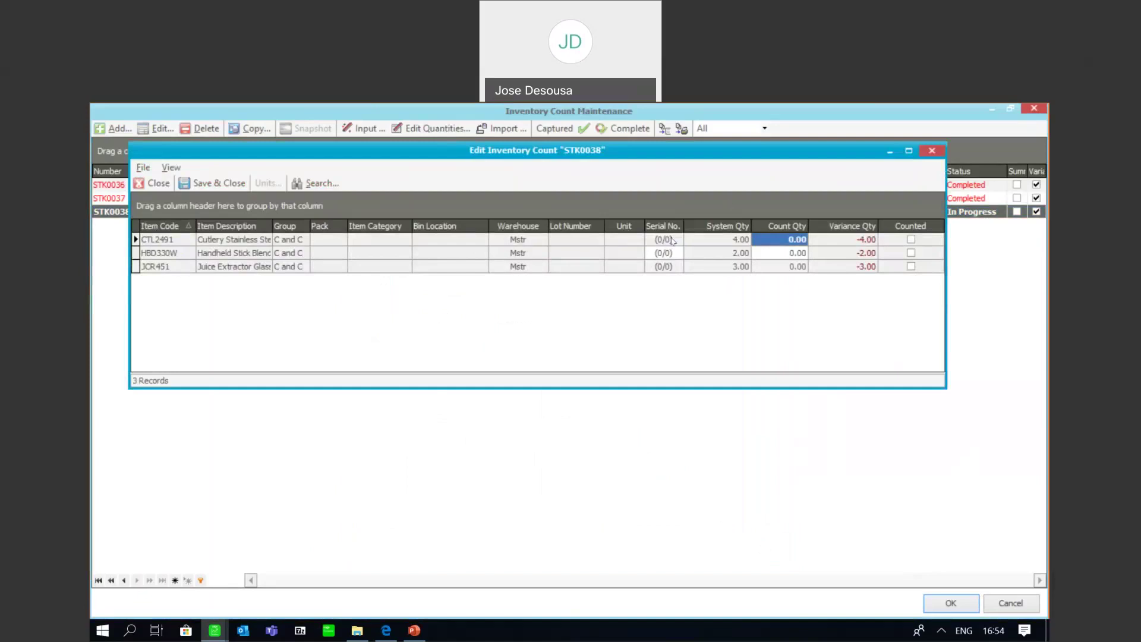
left_click(671, 240)
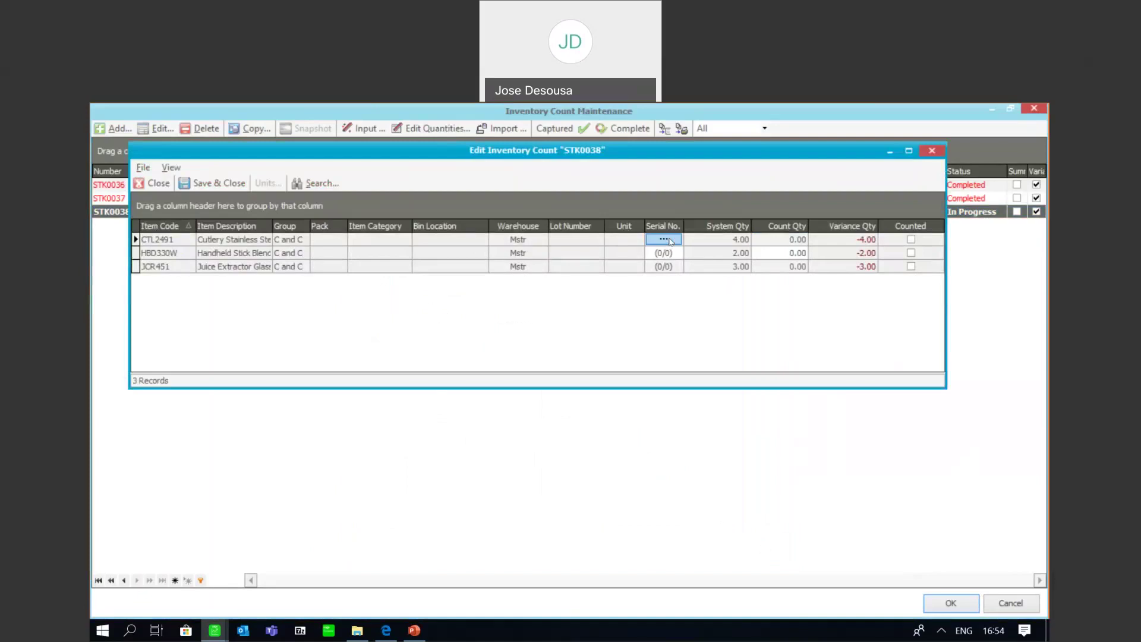
left_click(670, 239)
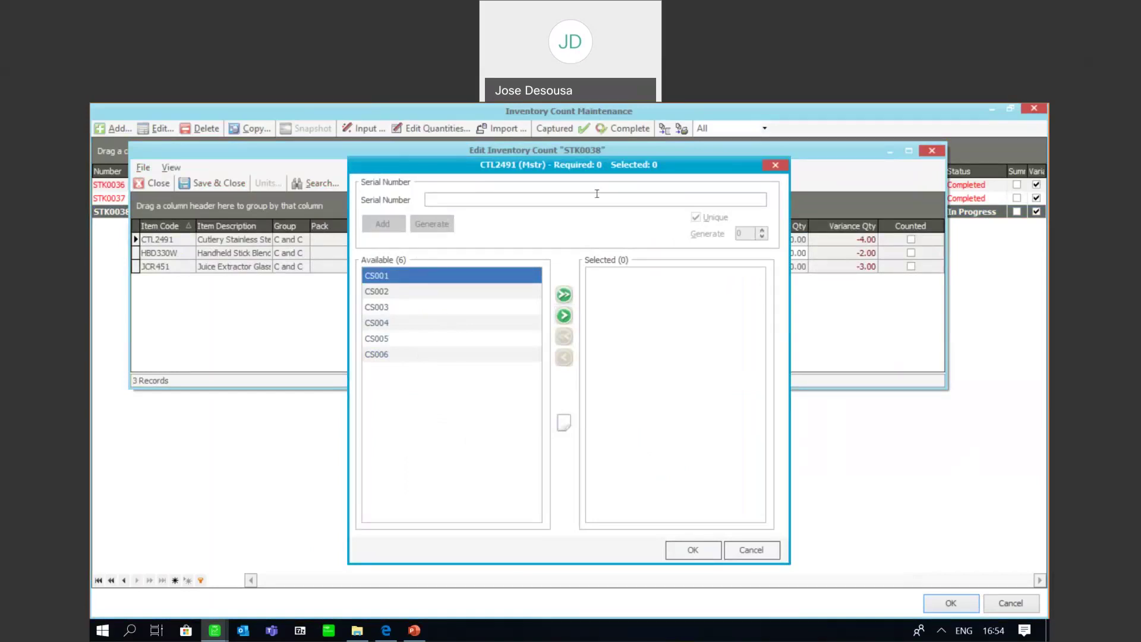
left_click(679, 549)
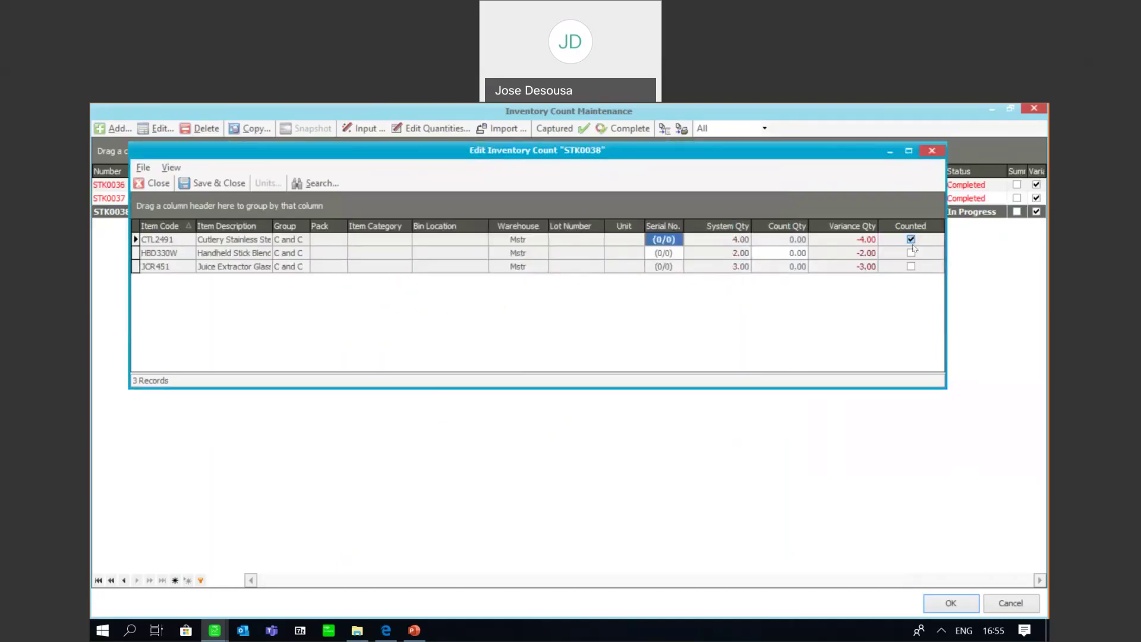
left_click(157, 185)
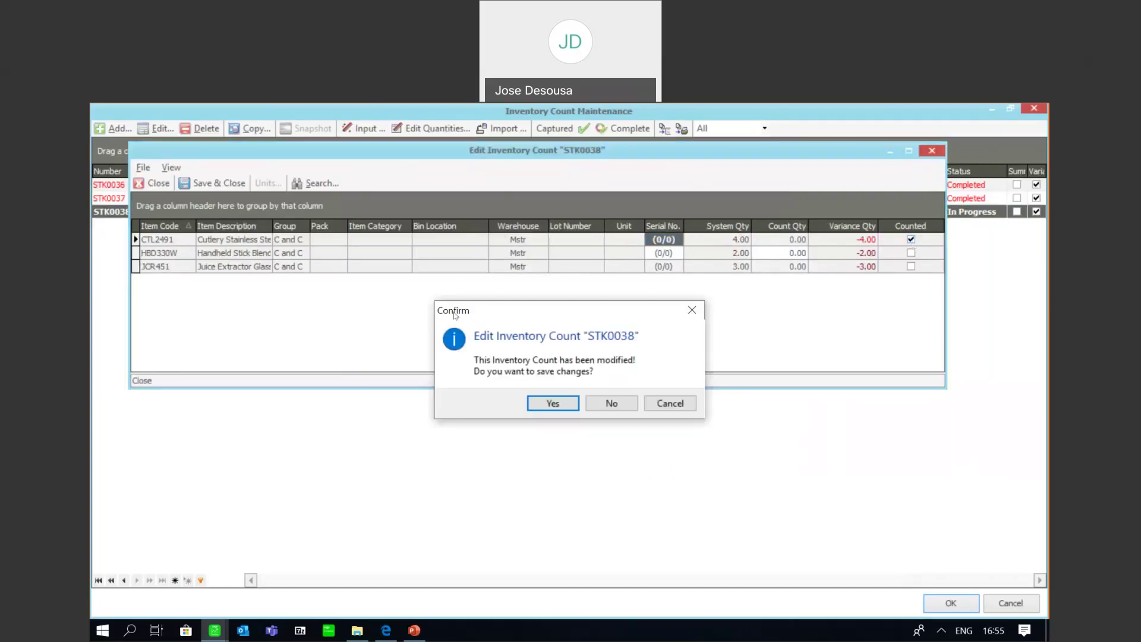
left_click(611, 404)
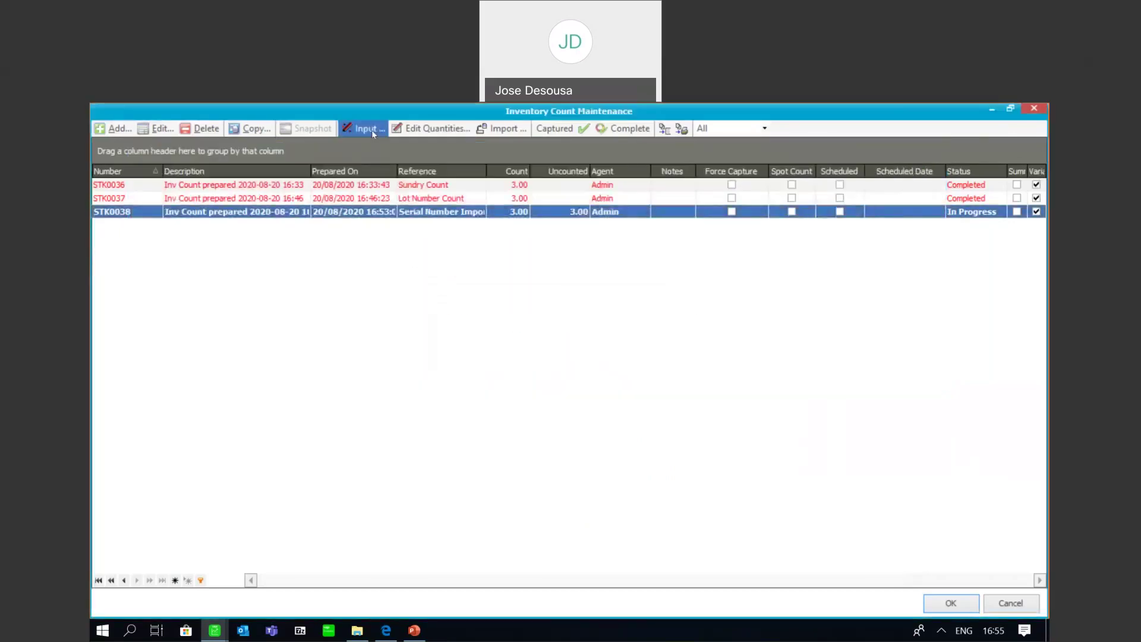
left_click(414, 130)
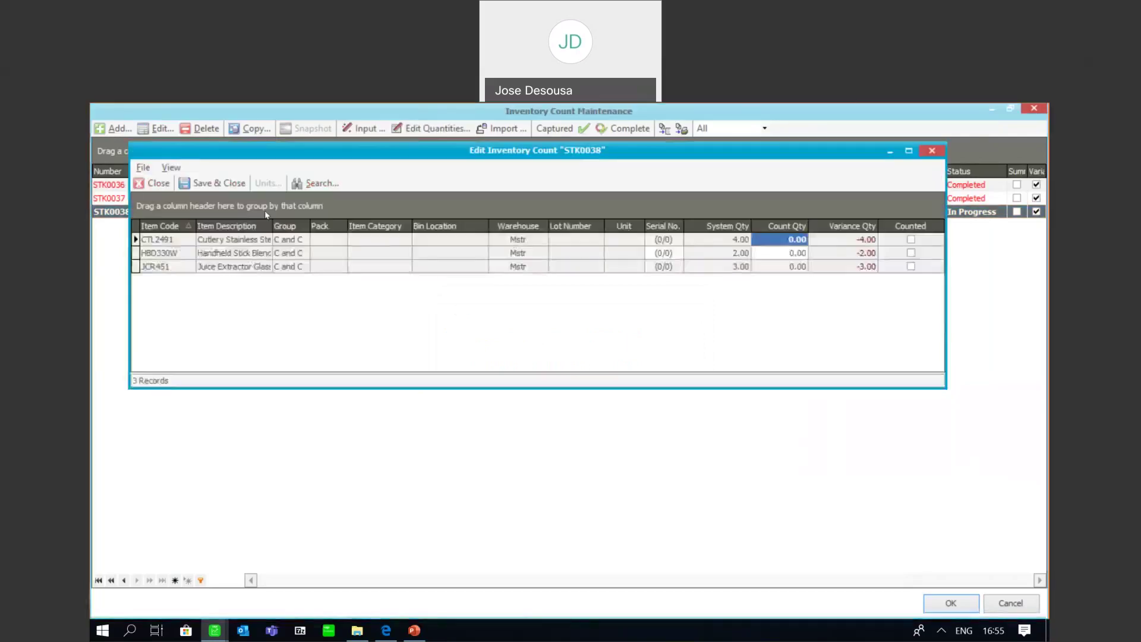
left_click(154, 185)
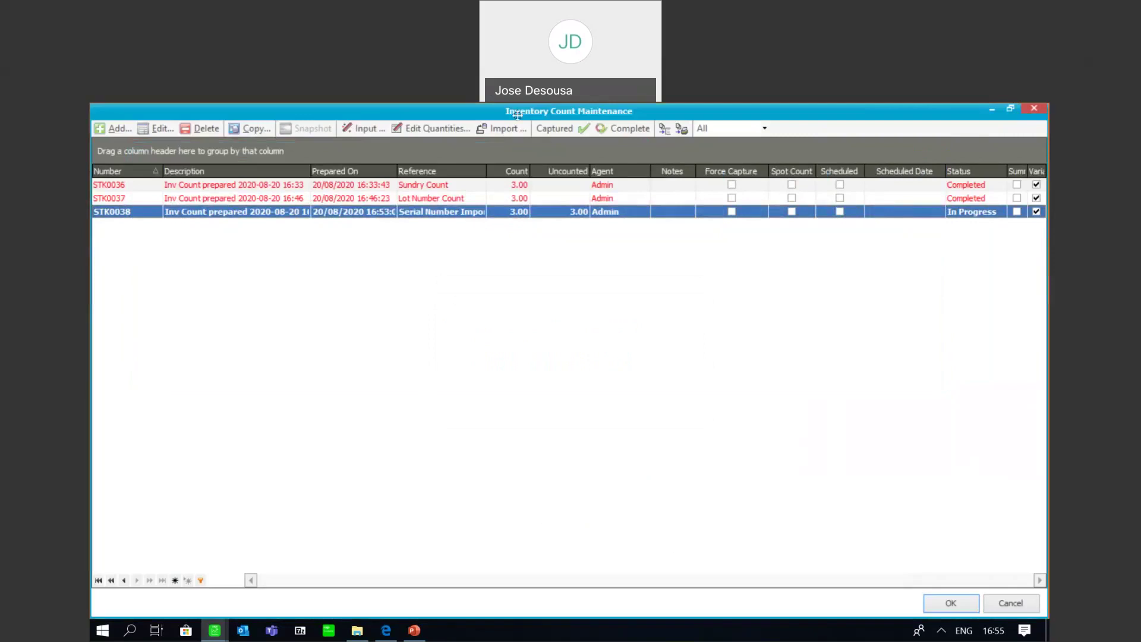
double_click(923, 129)
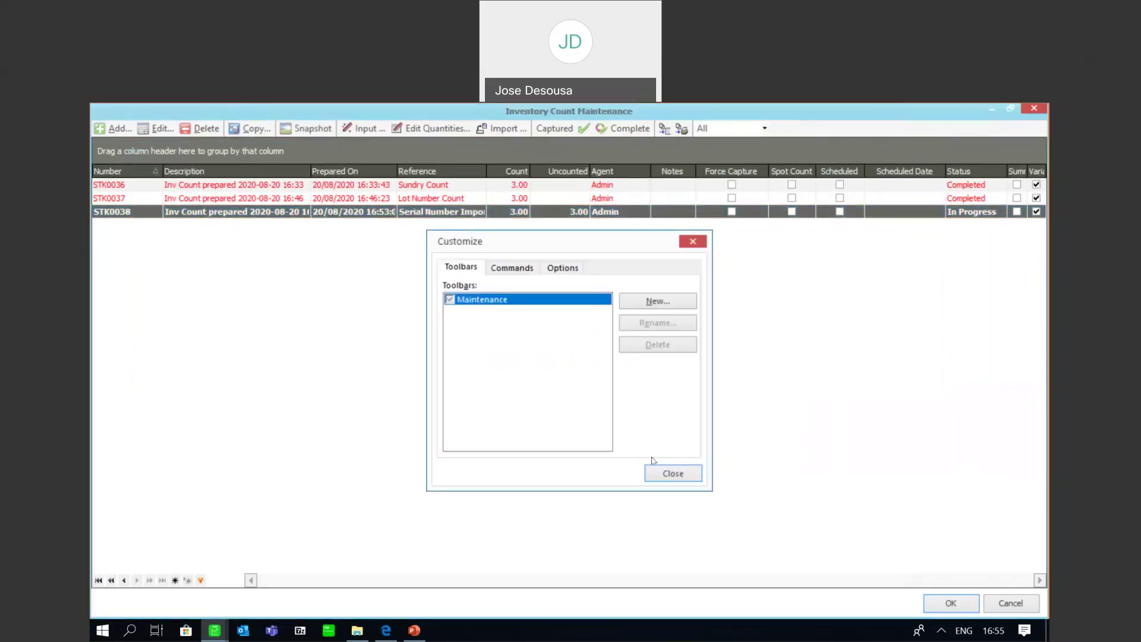
left_click(671, 473)
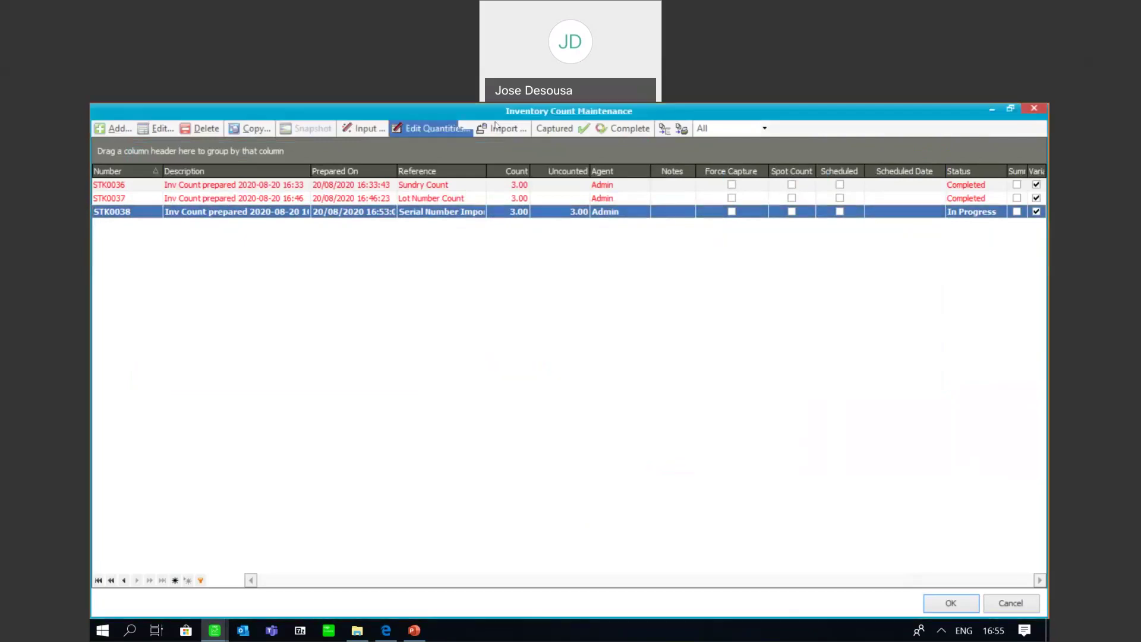
Set up the import for the Serial Number Import count with Serial Number as field 3 and Warehouse Code as field 4
left_click(502, 130)
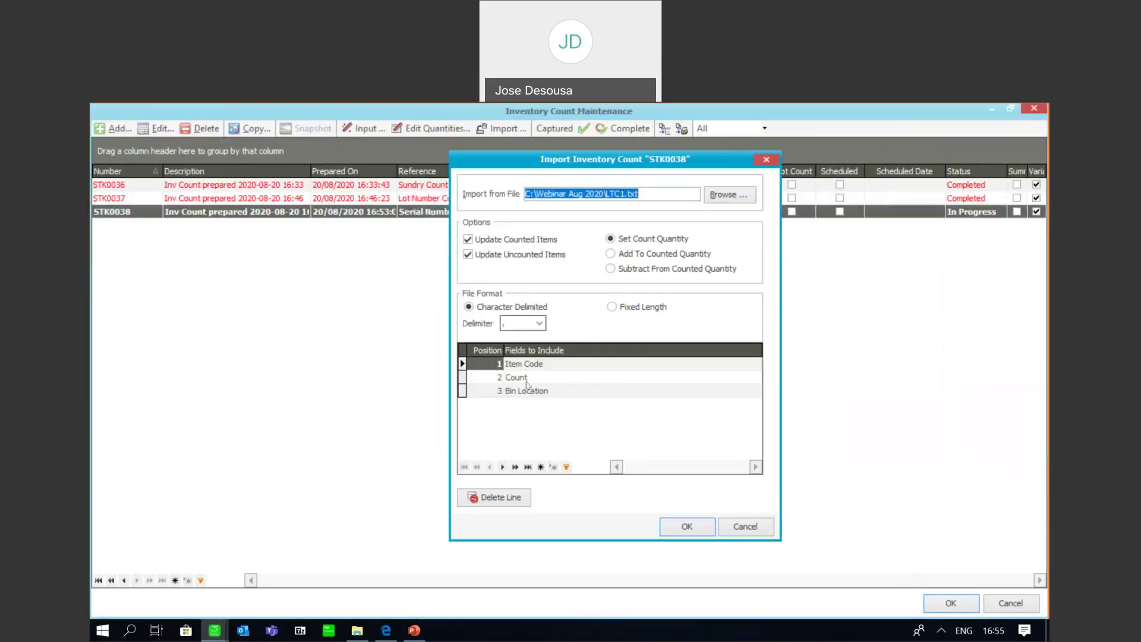
left_click(541, 391)
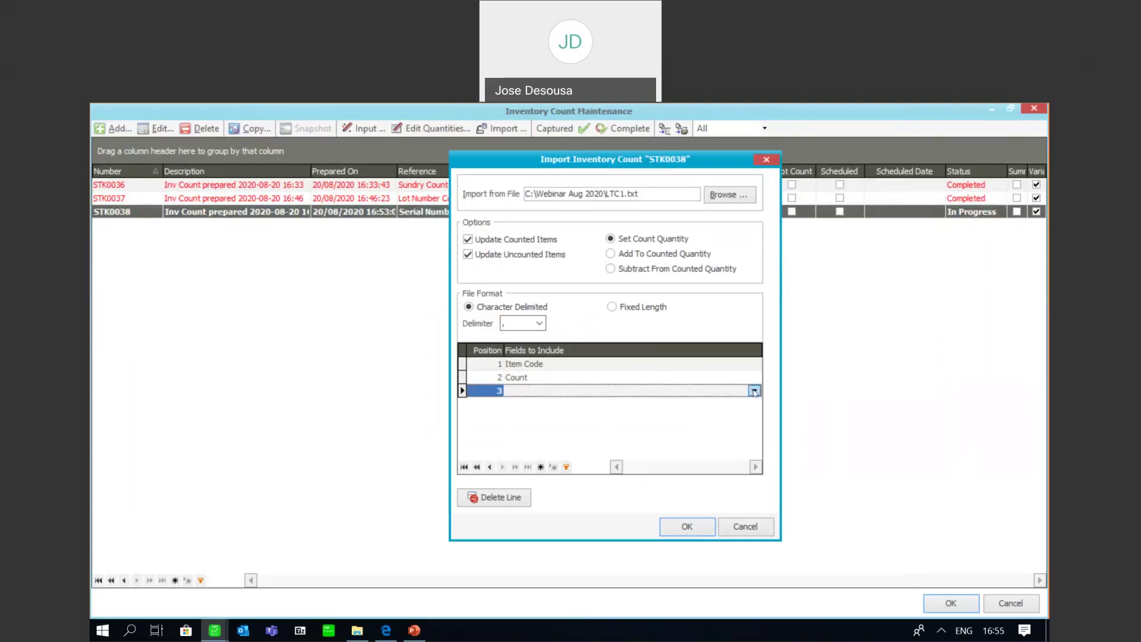
left_click(754, 390)
left_click(559, 423)
key("Down")
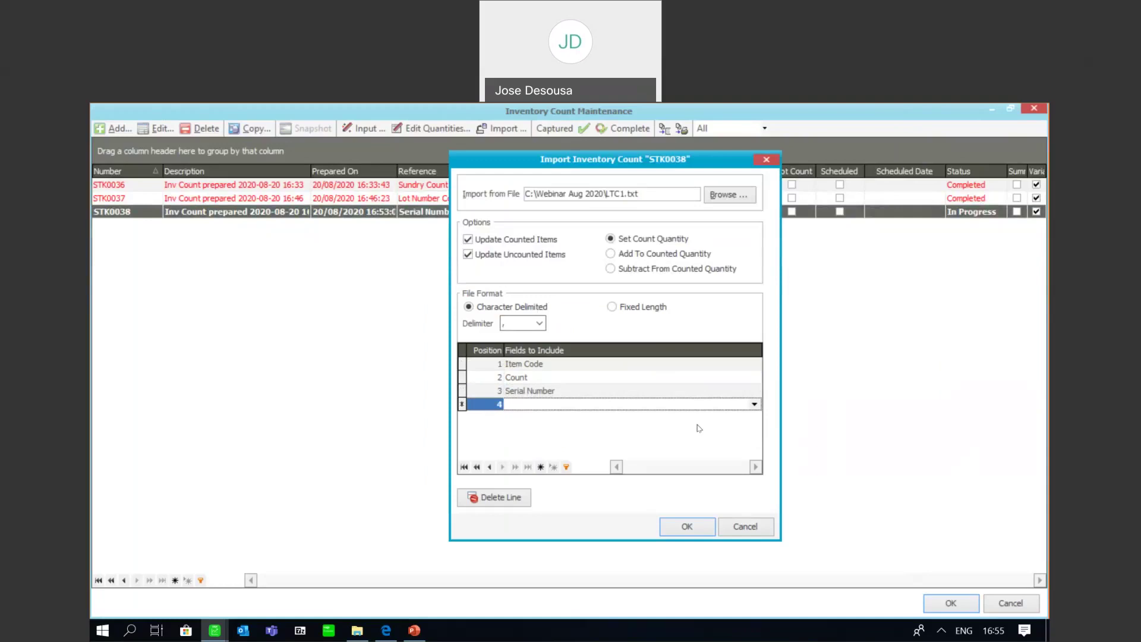
left_click(754, 404)
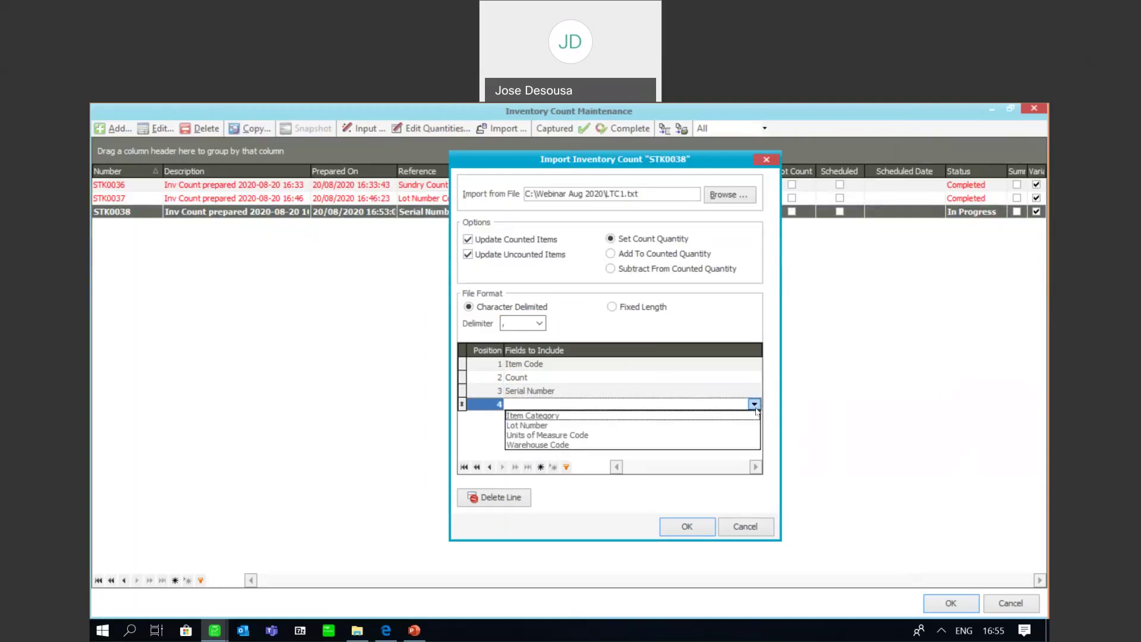
left_click(580, 445)
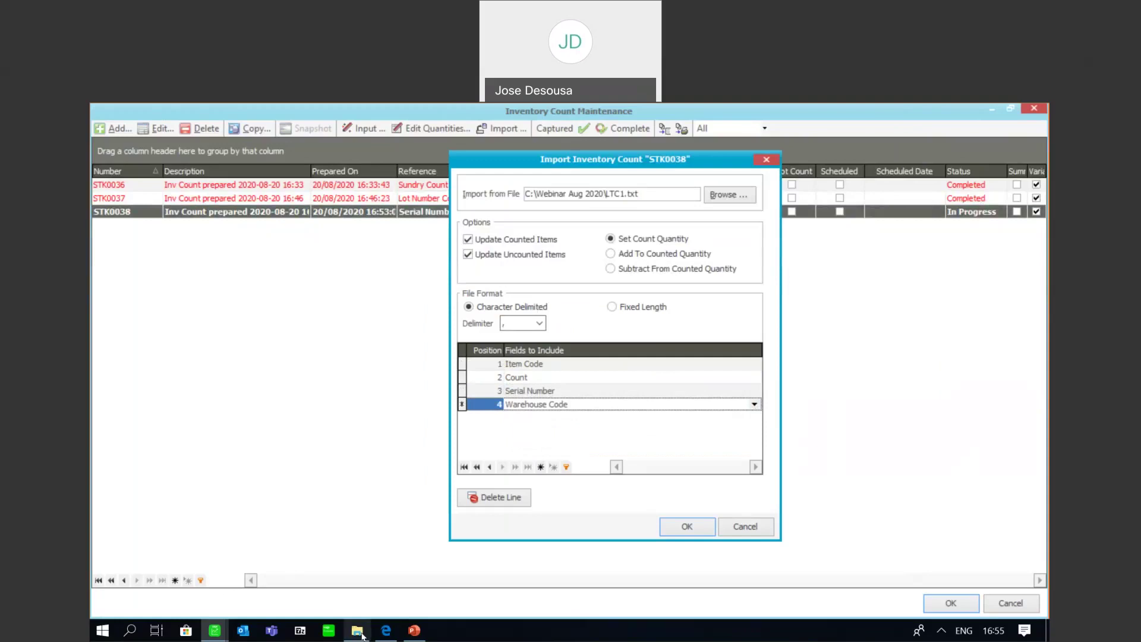
Open the SER1 text file from the Webinar Aug 2020 folder and compare its column order with the import field layout
left_click(359, 631)
double_click(303, 315)
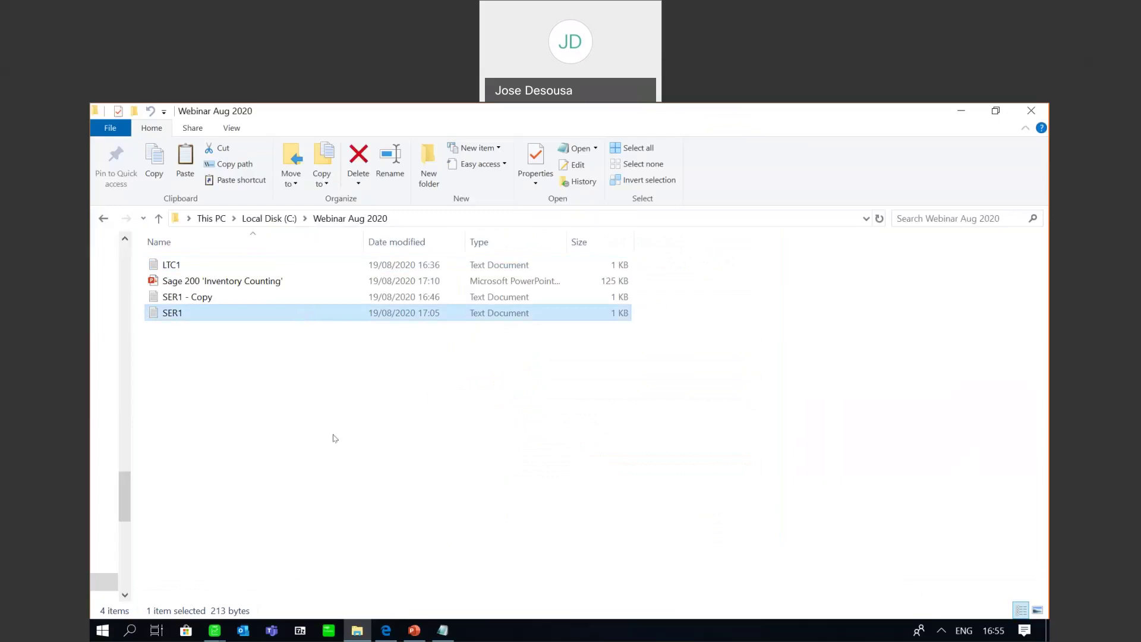
left_click(441, 633)
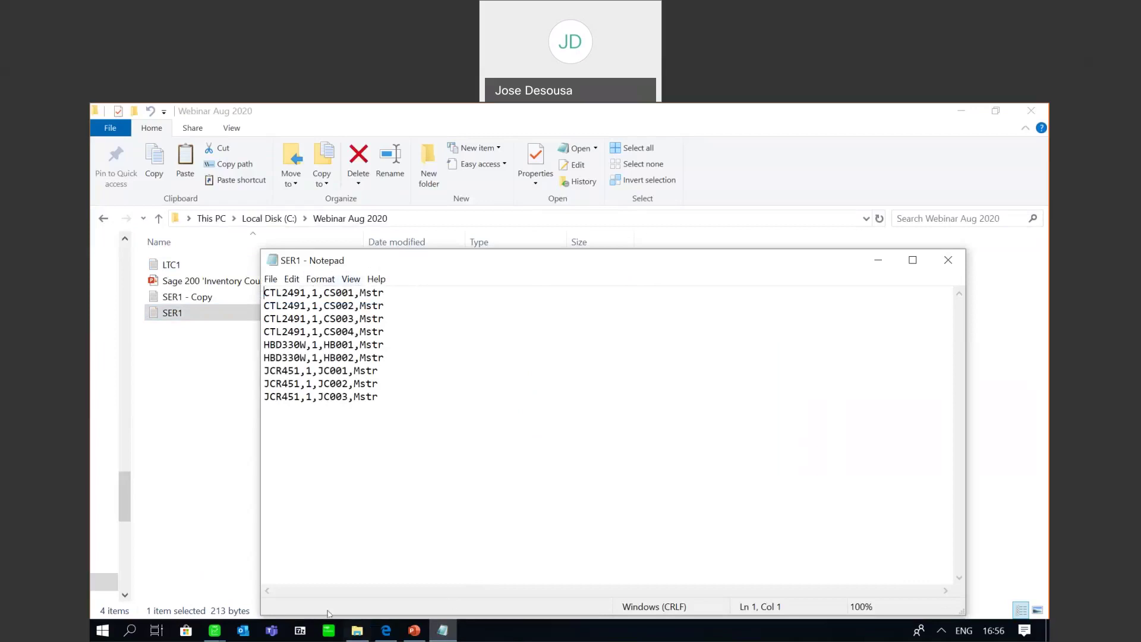
left_click(218, 635)
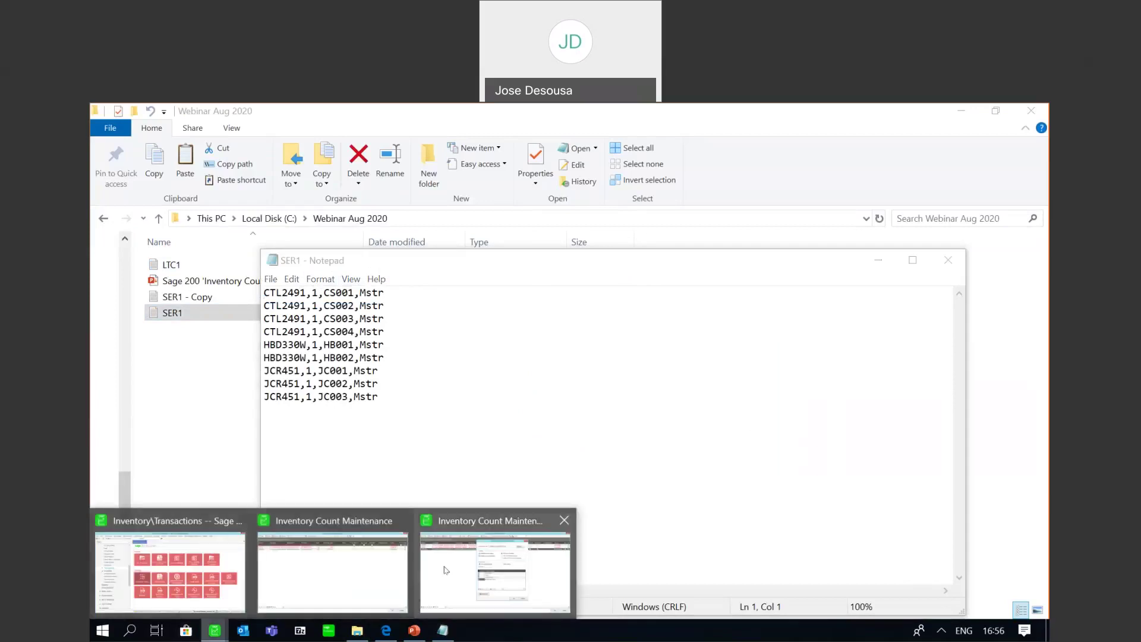
left_click(446, 570)
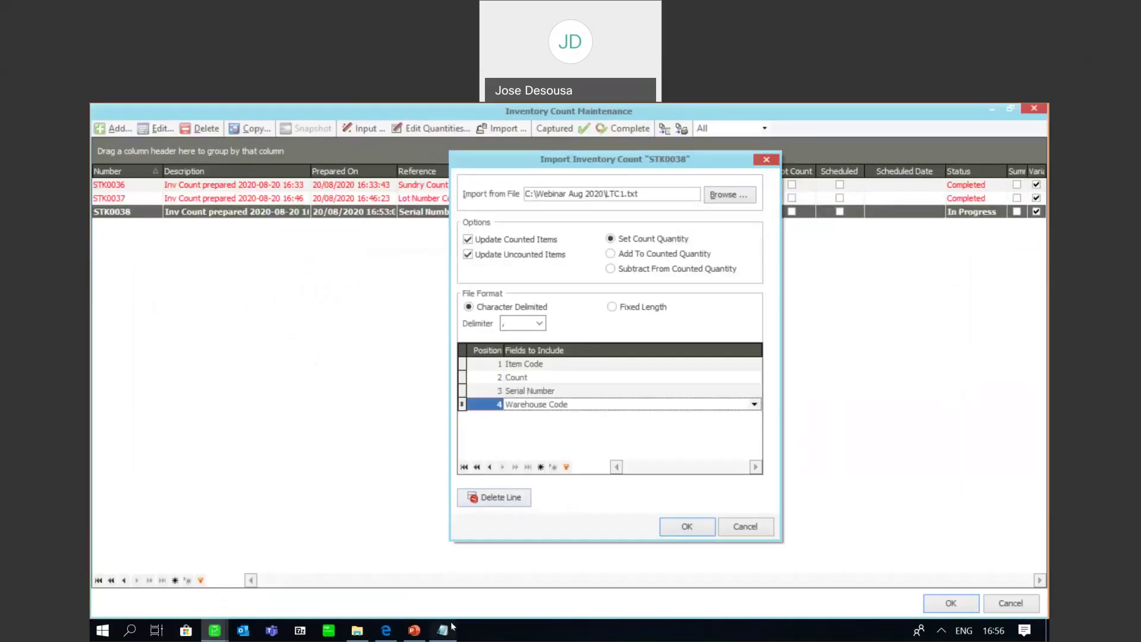
left_click(452, 625)
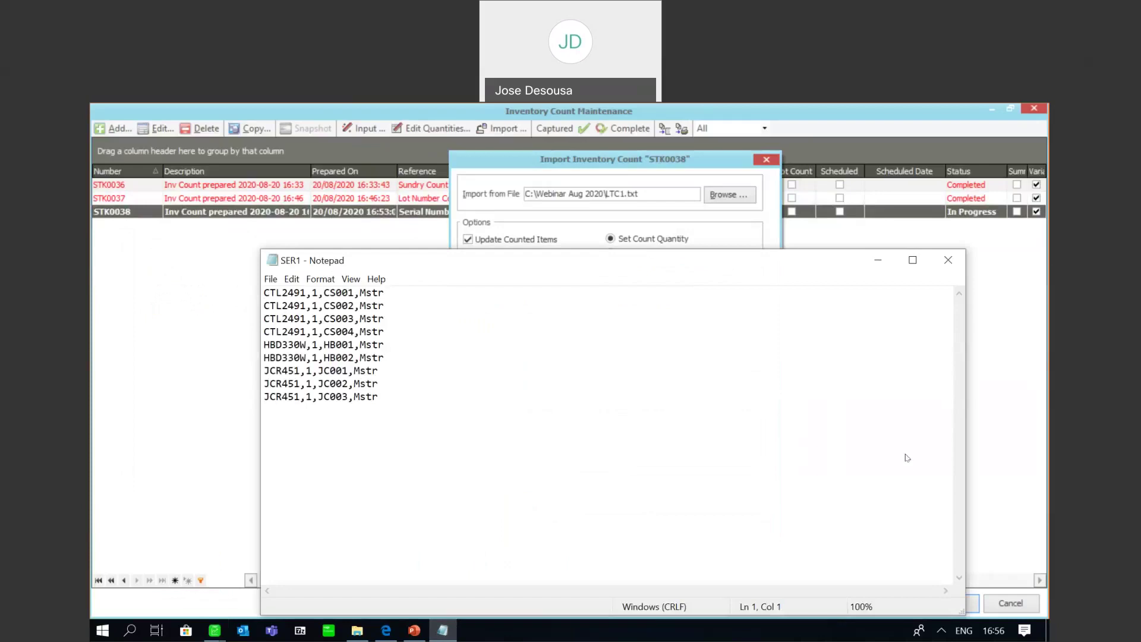
Close the SER1 text file and import SER1.TXT from the Webinar Aug 2020 folder into the Serial Number Import count
left_click_drag(427, 260, 602, 448)
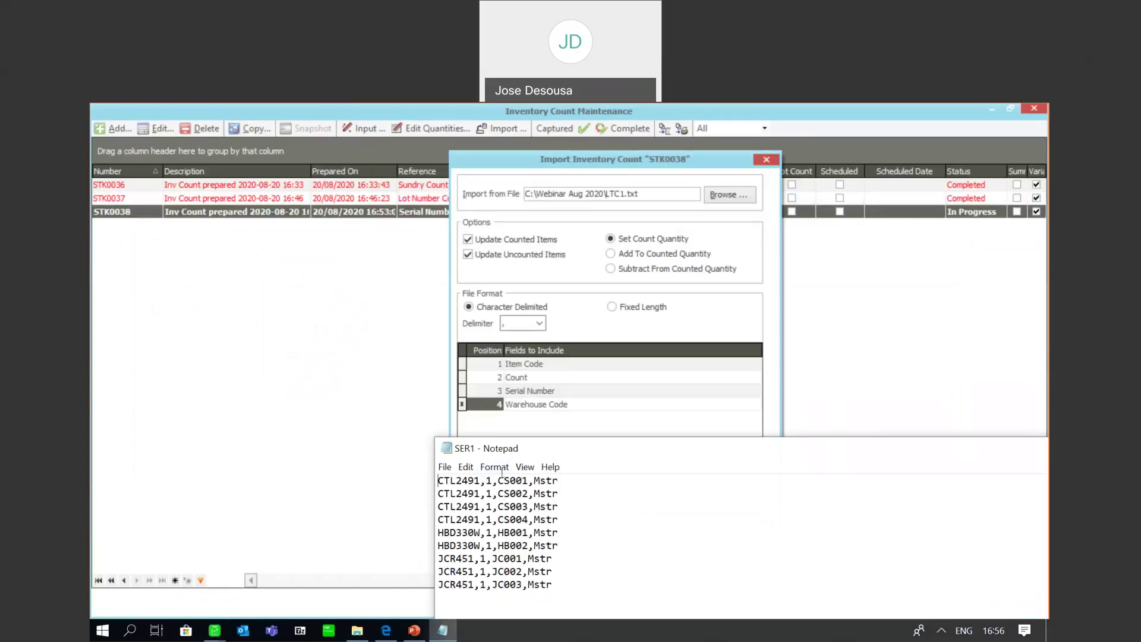
left_click(446, 467)
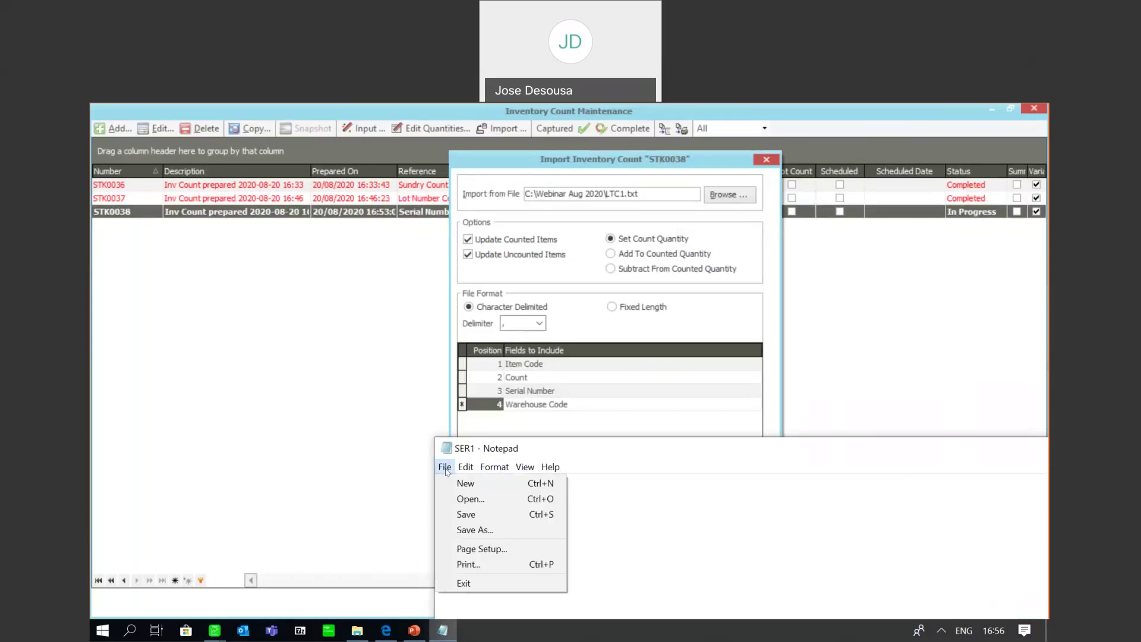
left_click(464, 583)
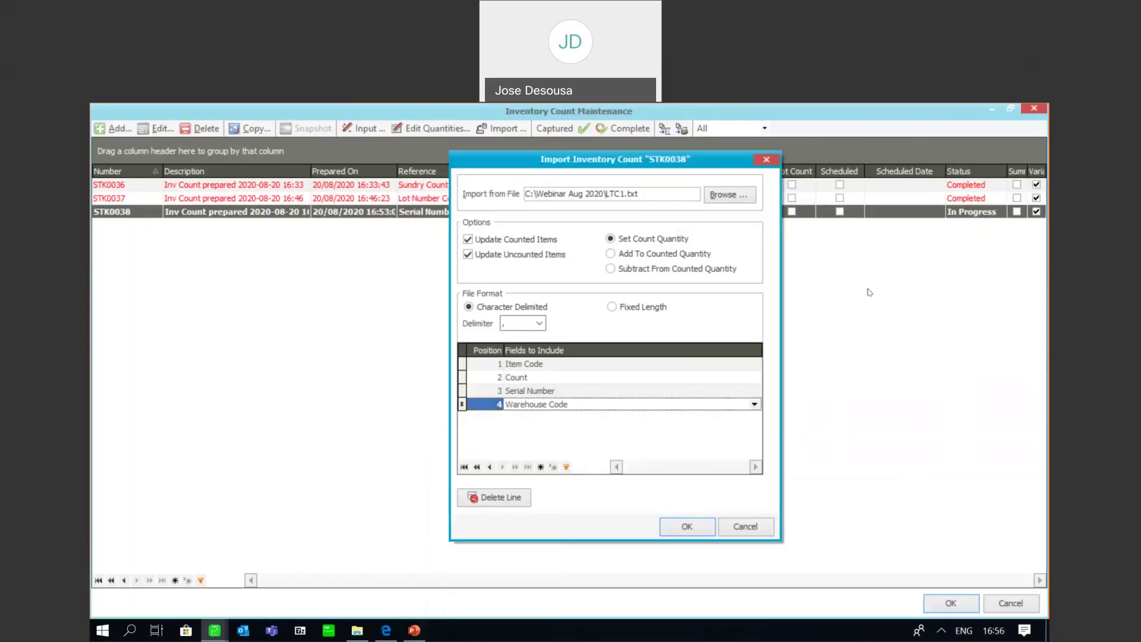
left_click(716, 195)
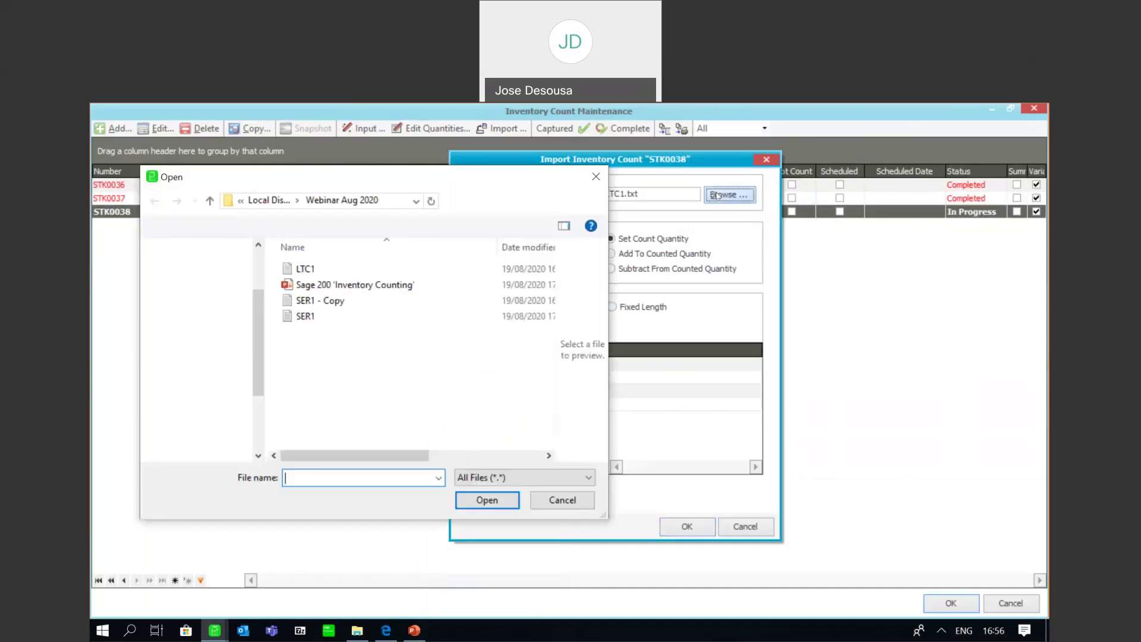
left_click(363, 317)
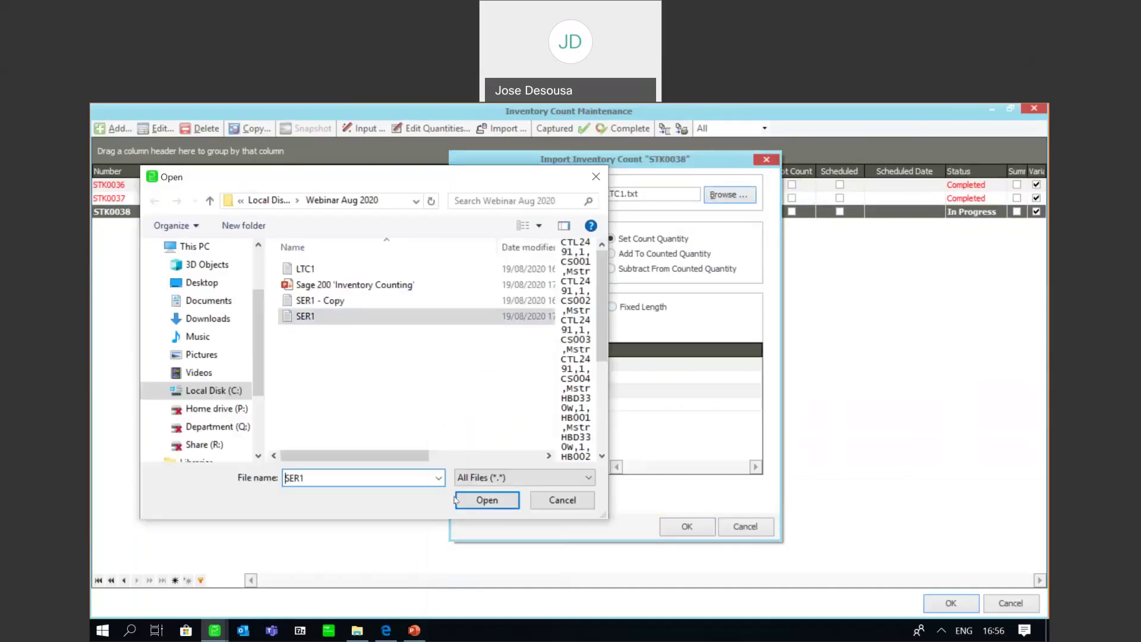
left_click(486, 500)
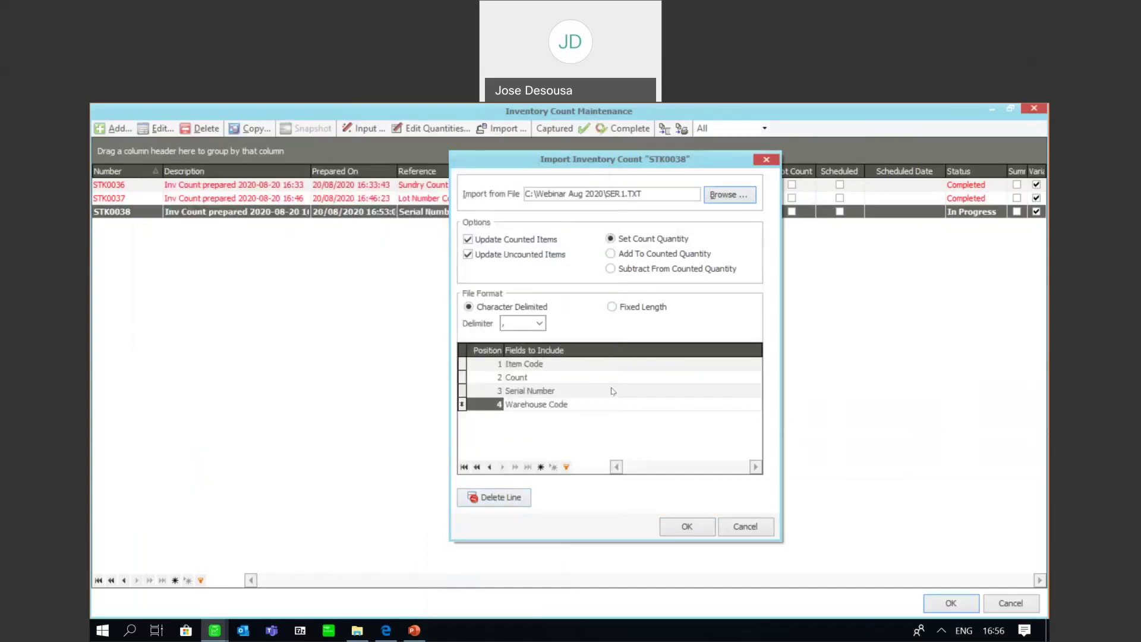
left_click(686, 527)
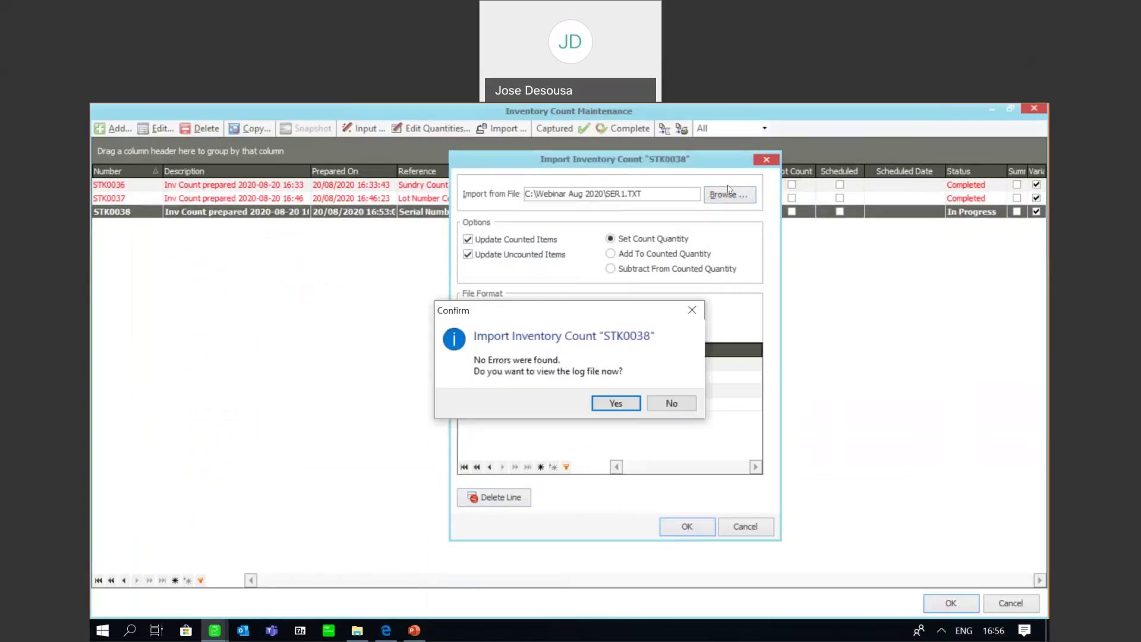
Review the latest Inventory Count Import log entries for SER1.TXT line by line, and close the log
left_click(633, 408)
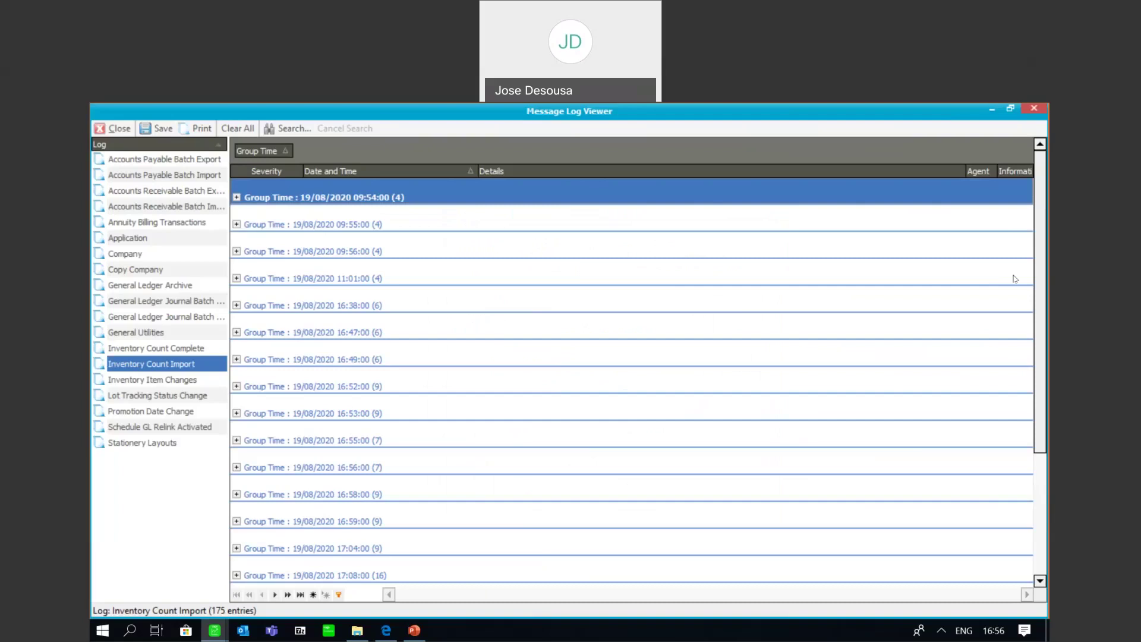
left_click_drag(1035, 280, 1036, 401)
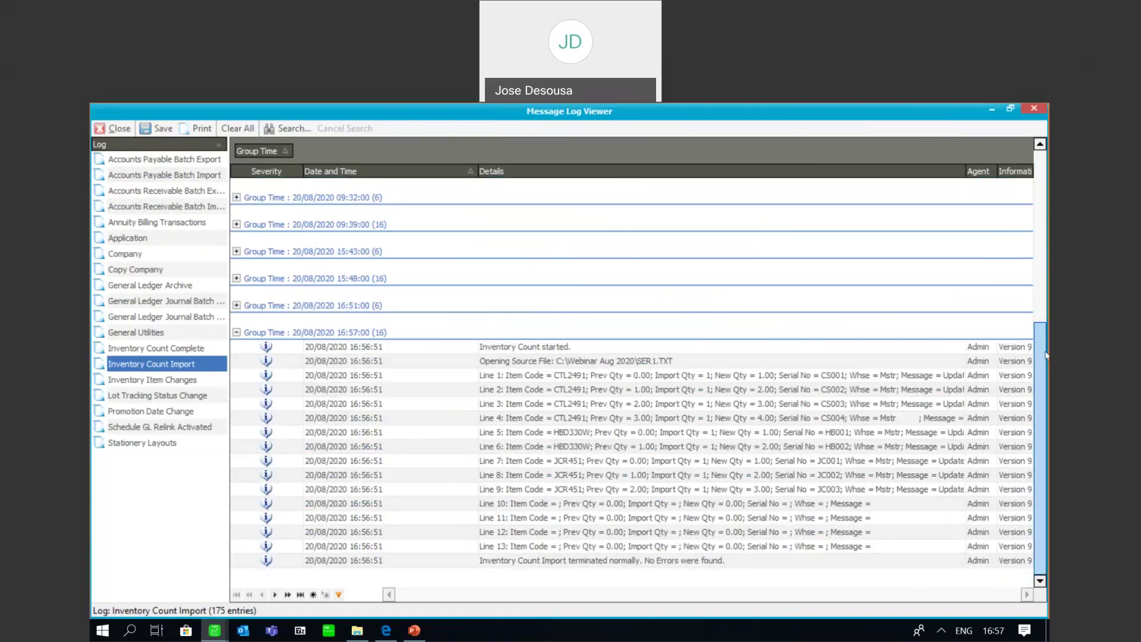
left_click(128, 132)
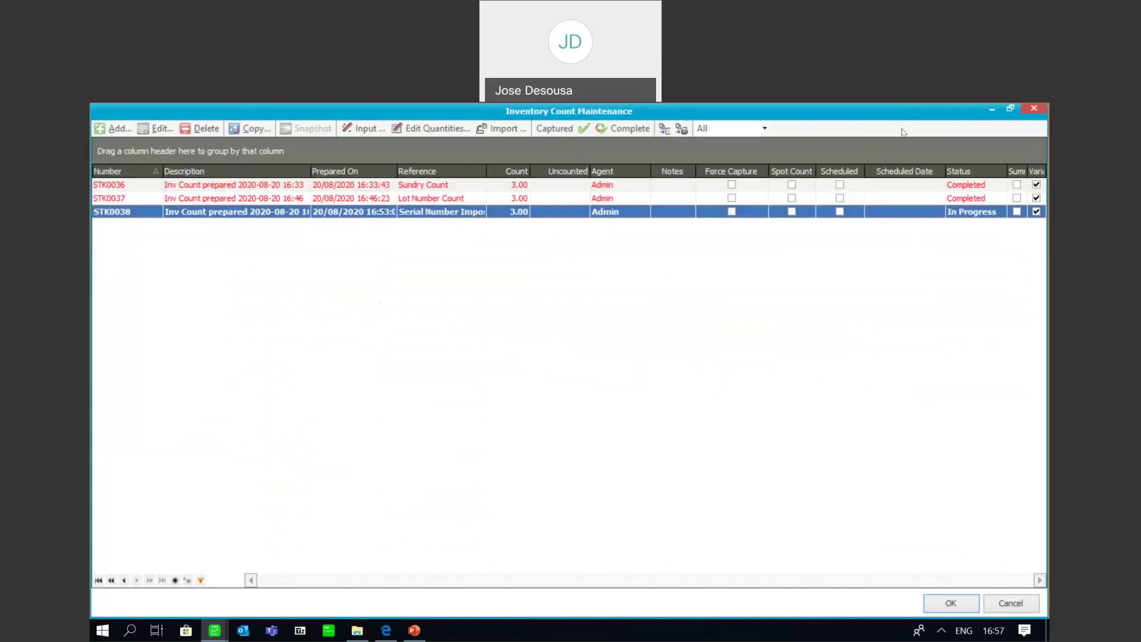
Flag the Serial Number Import count as captured and preview its Inventory Count Variance report
left_click(555, 129)
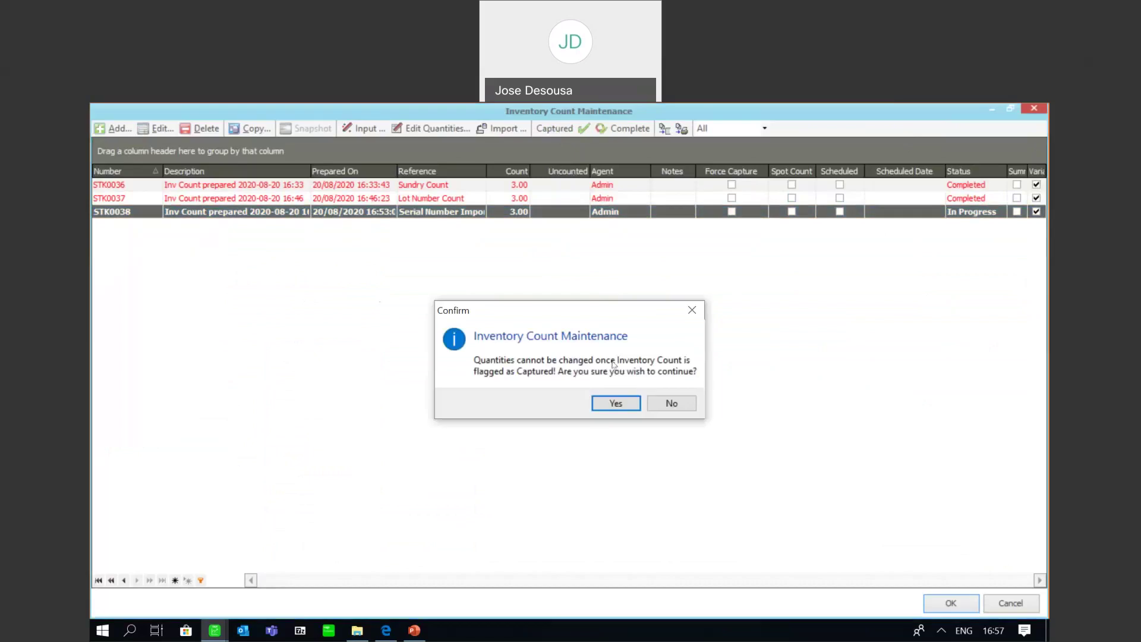
left_click(616, 403)
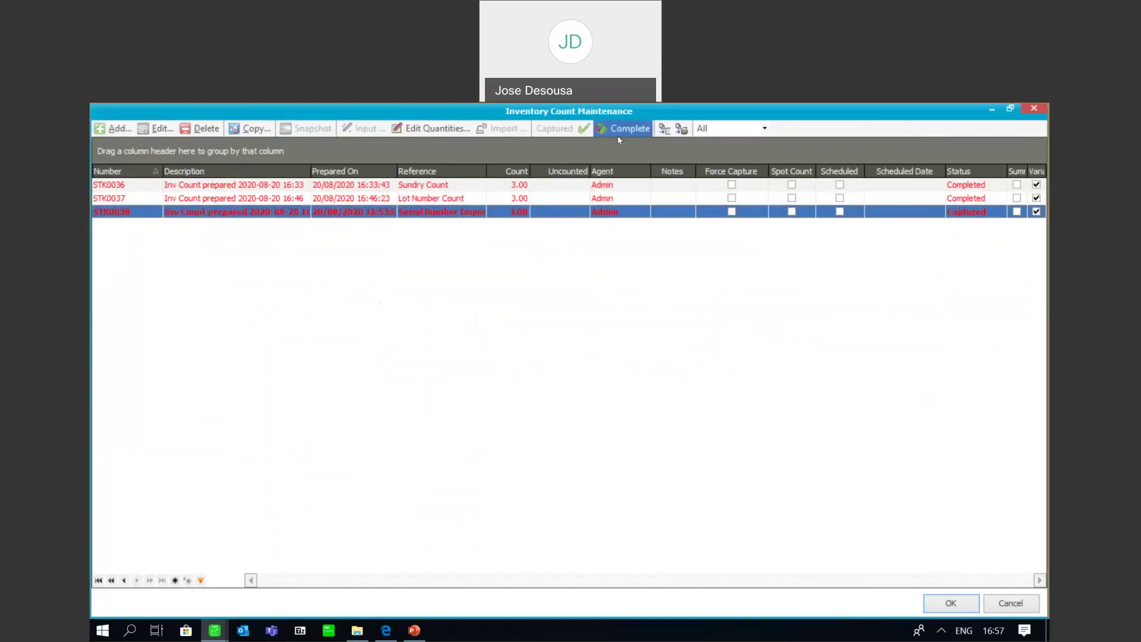
left_click(680, 131)
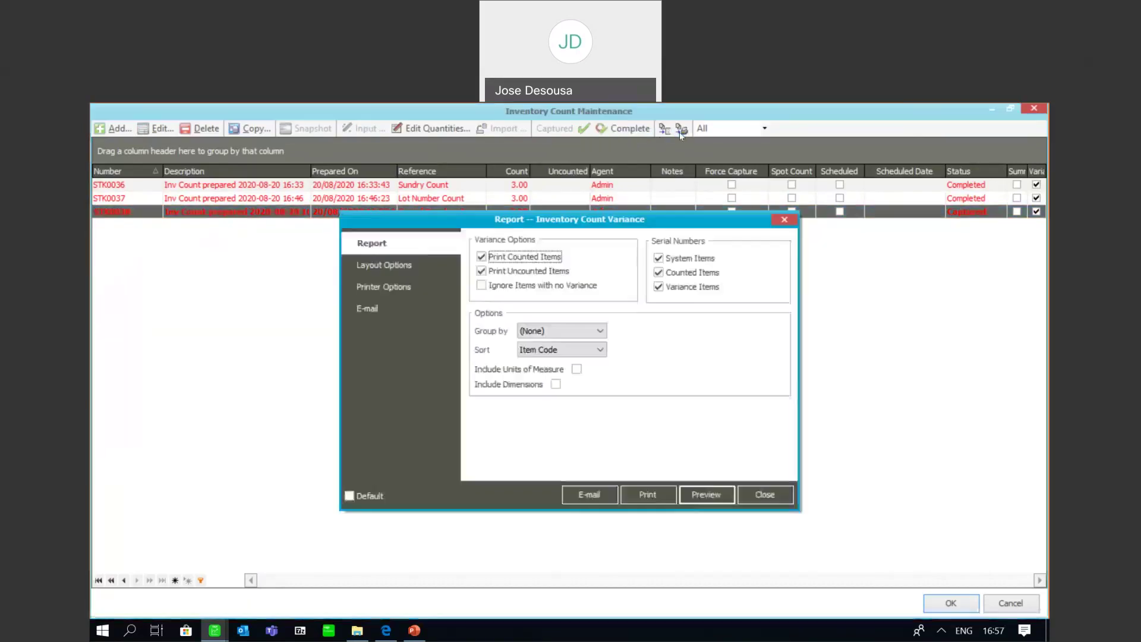
left_click(715, 496)
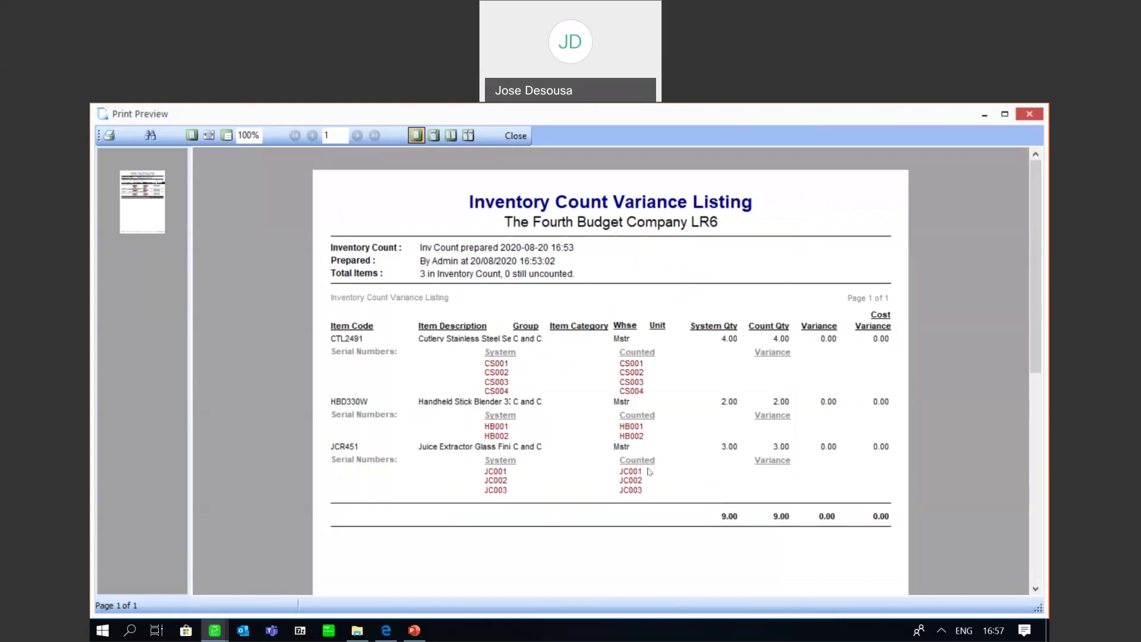
left_click(525, 135)
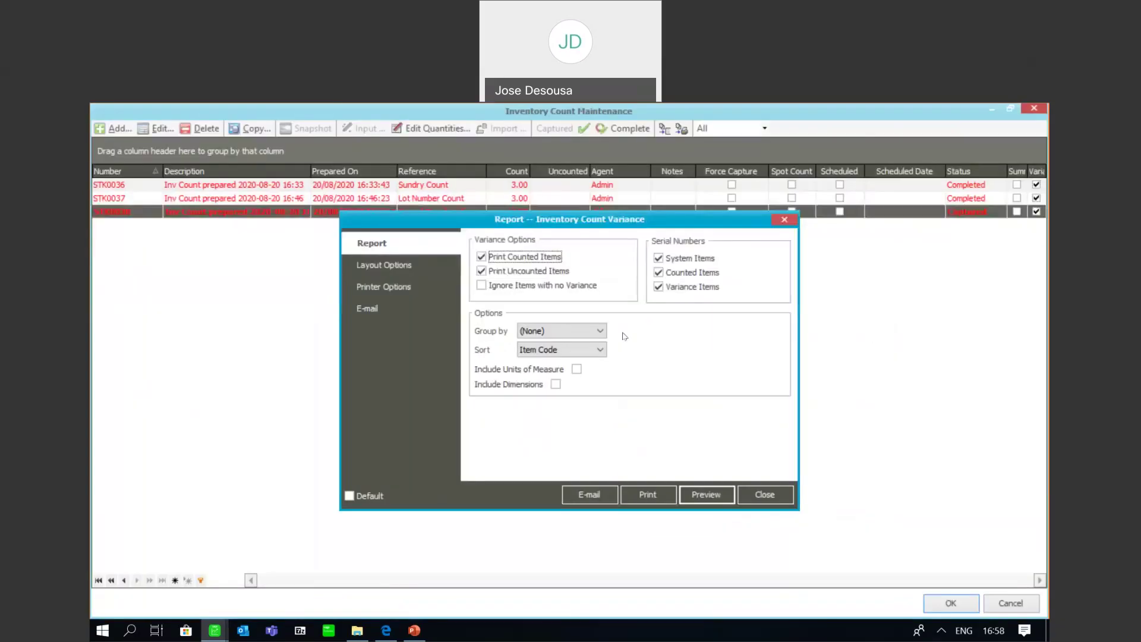
left_click(763, 495)
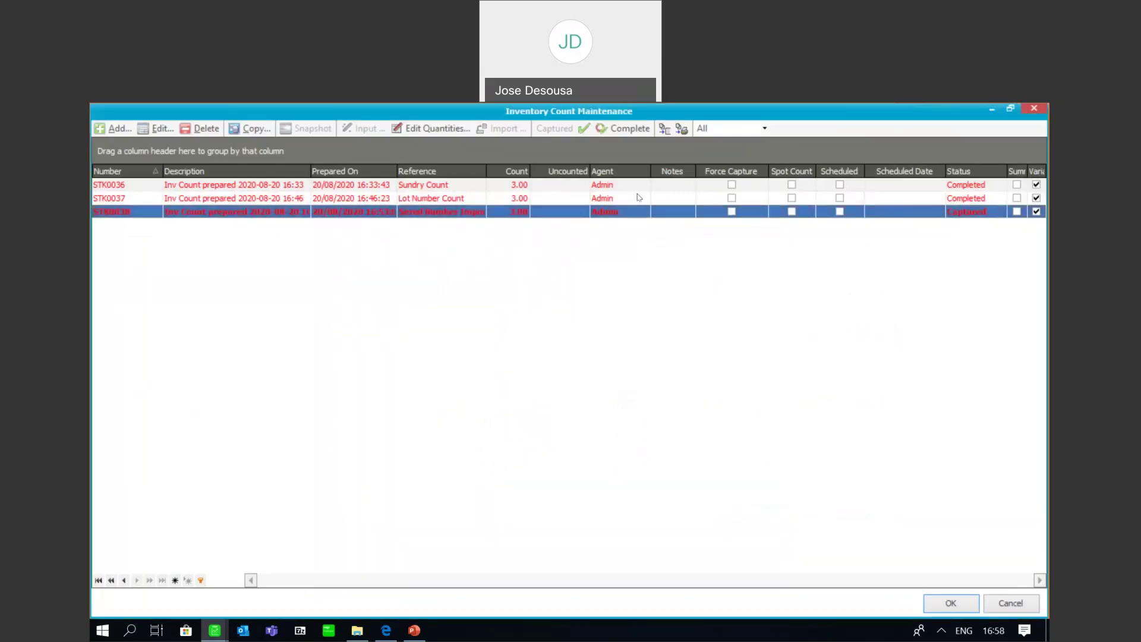
Complete the Serial Number Import count, posting with today's date despite the open inventory journal batches
left_click(635, 136)
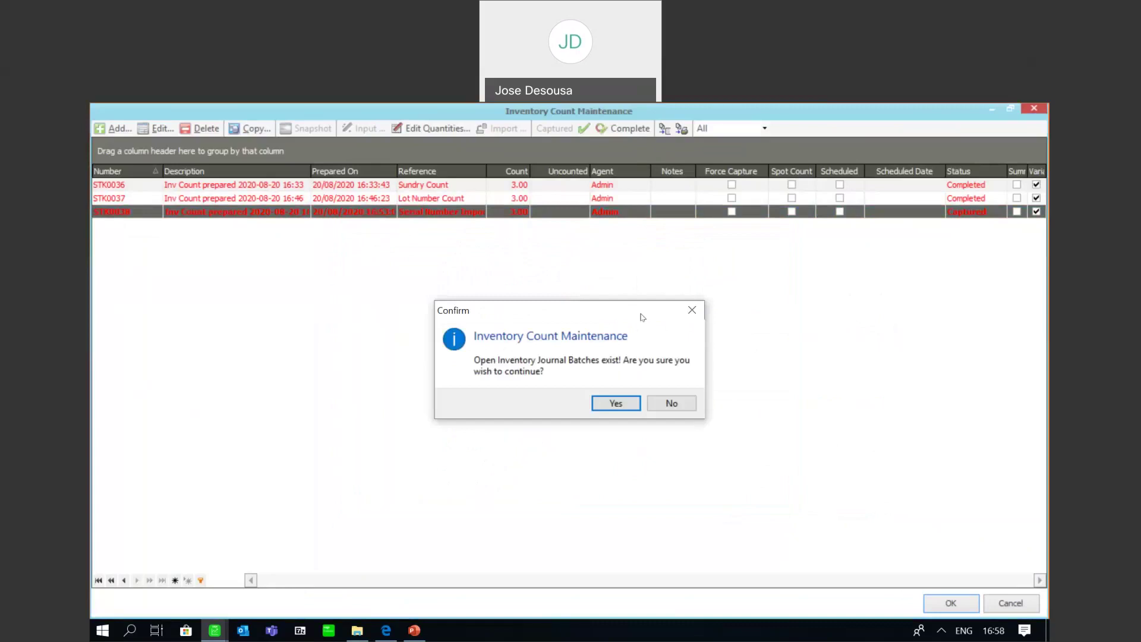
left_click(618, 404)
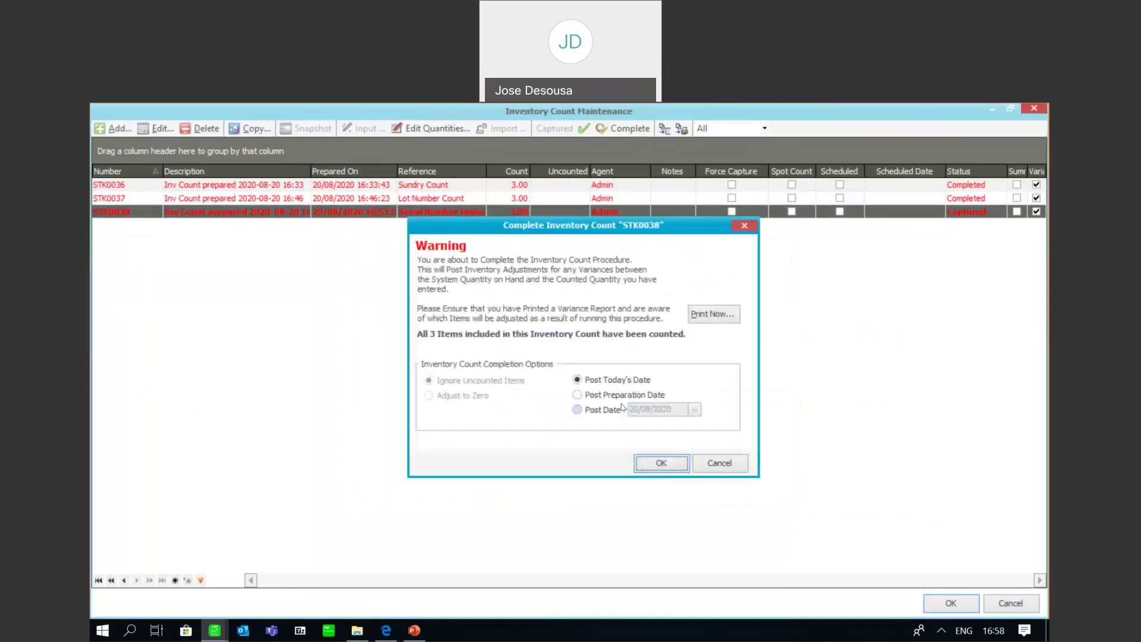
left_click(659, 467)
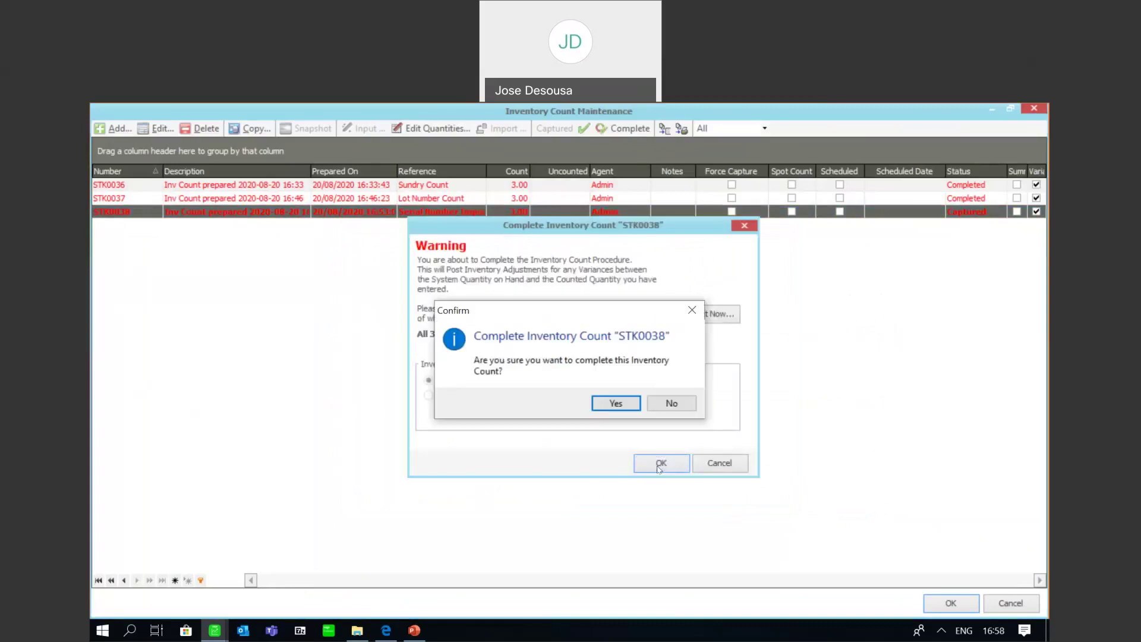
left_click(616, 404)
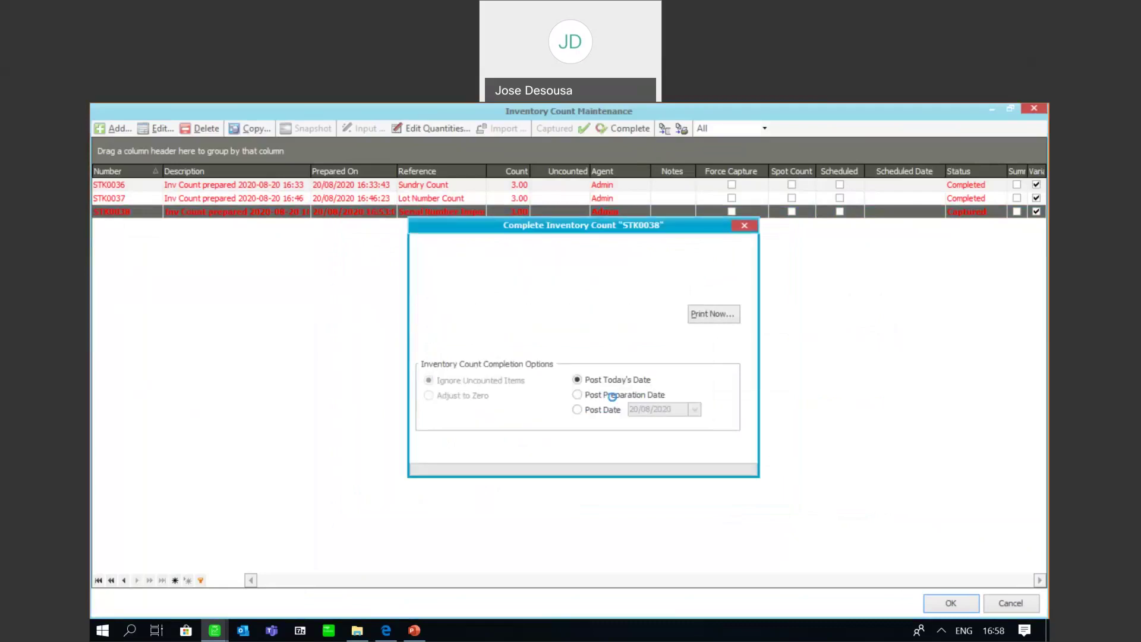
left_click(671, 403)
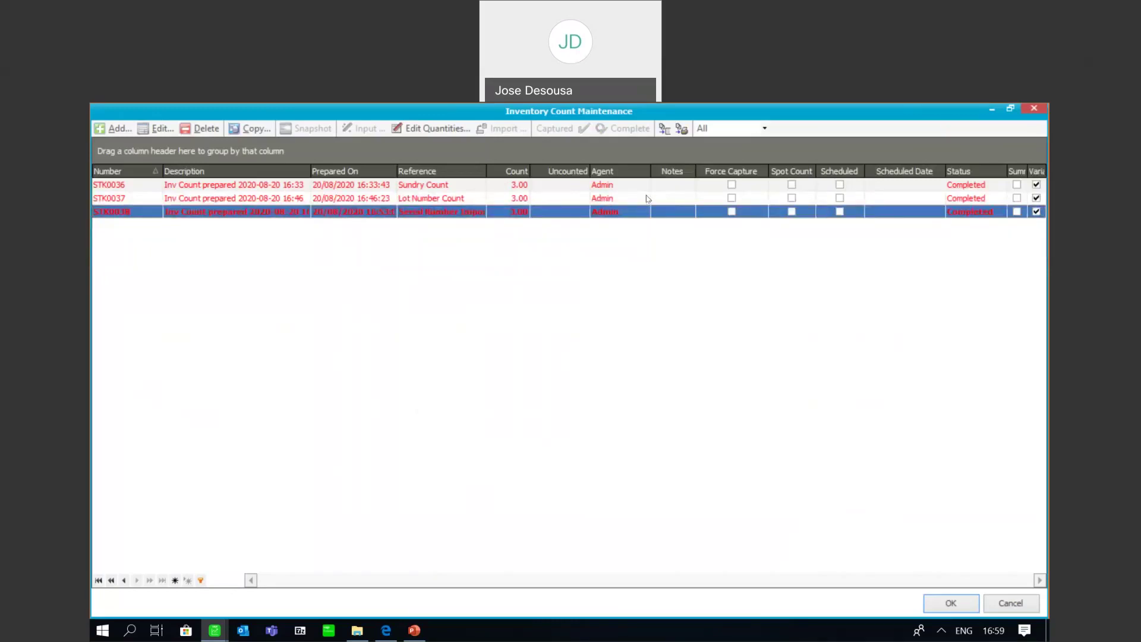
Start a new inventory count with the reference Schedule One and mark it as scheduled
left_click(126, 130)
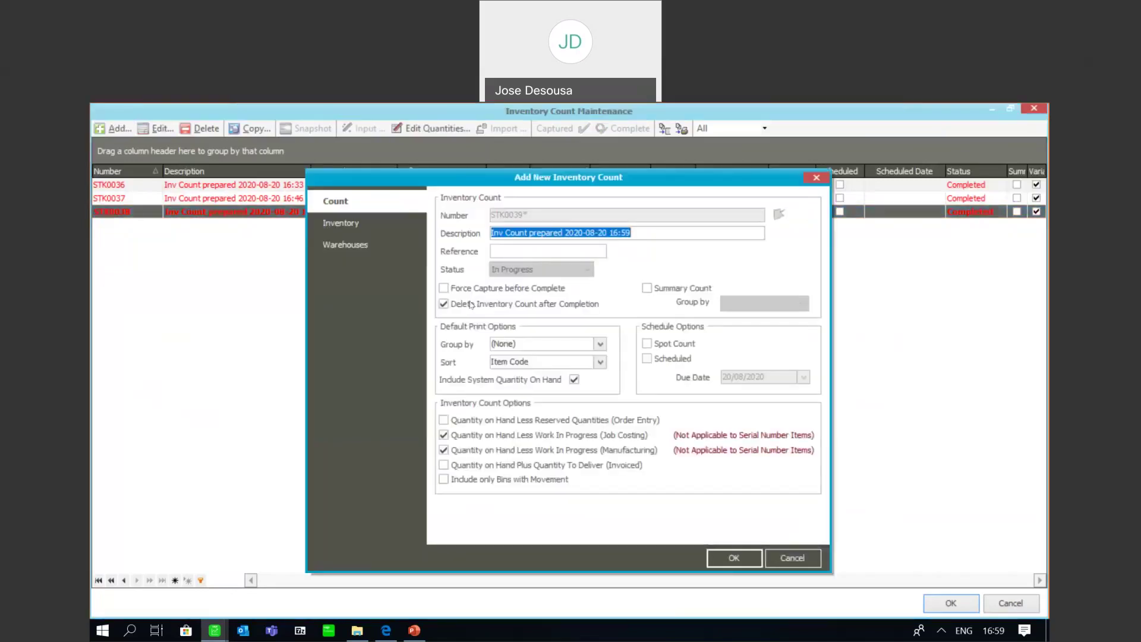
left_click(505, 250)
type("S")
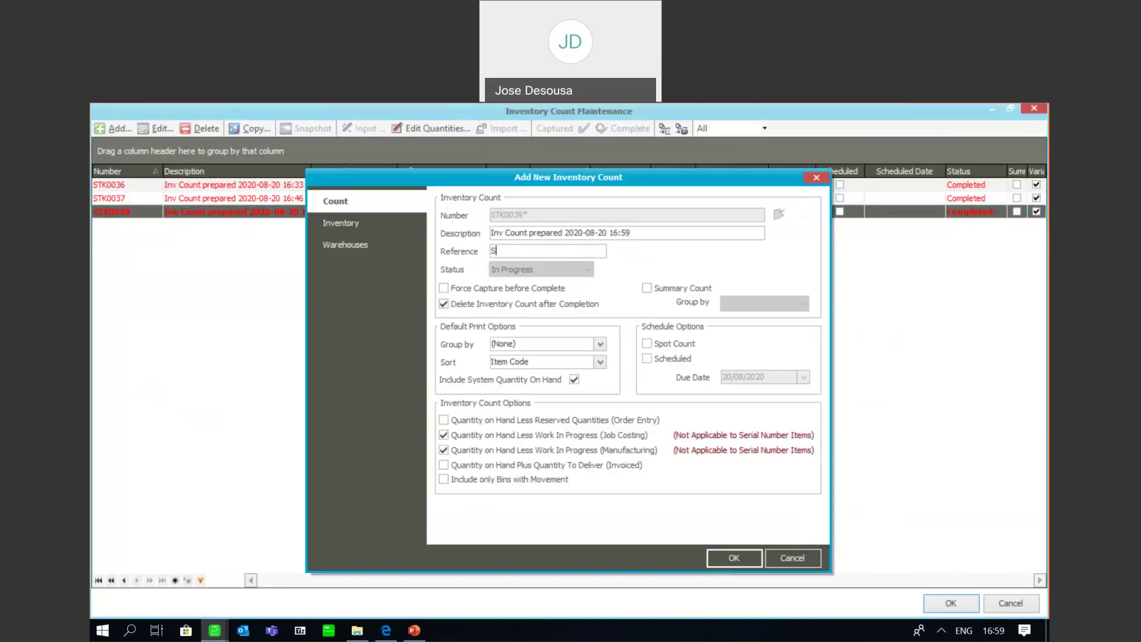
type("chedule One")
left_click(647, 358)
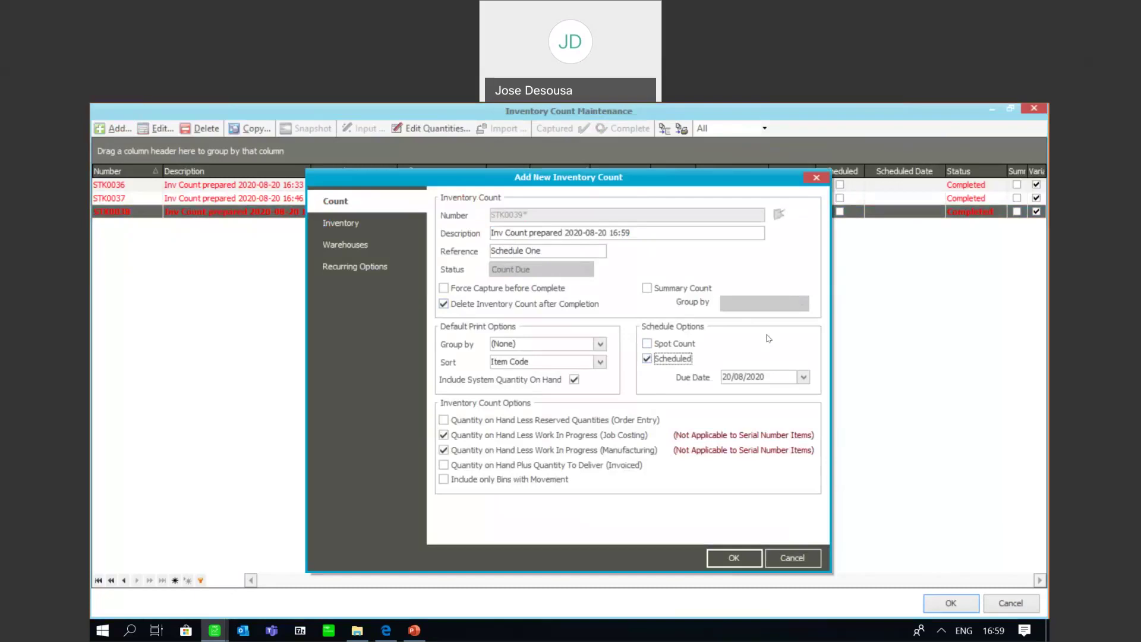
Limit the Schedule One count to the Mstr warehouse only
left_click(402, 243)
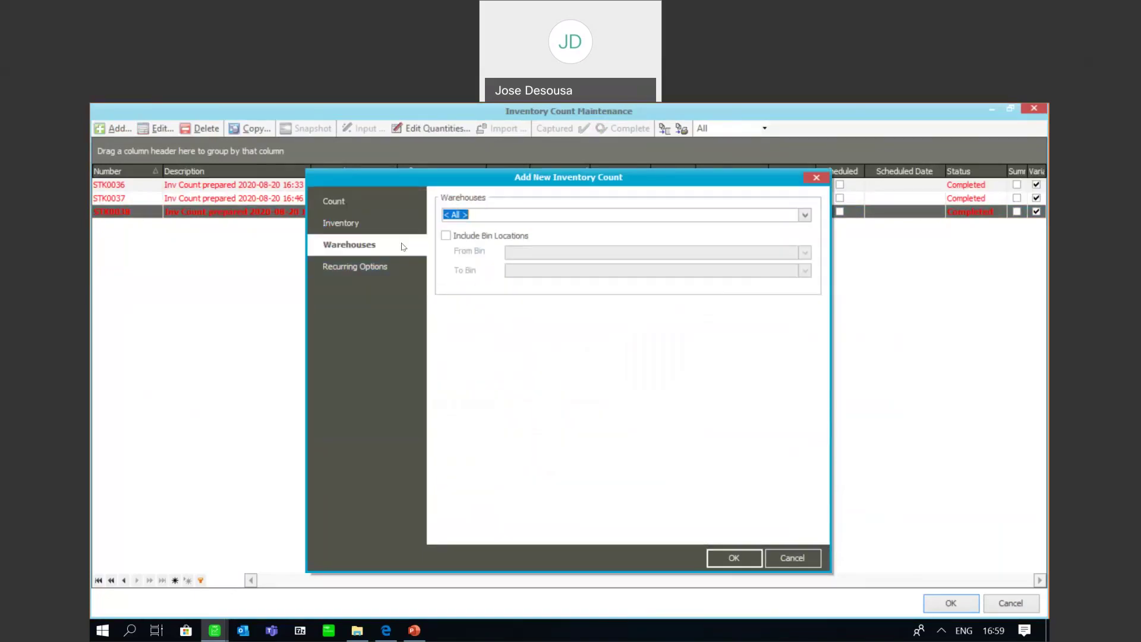
left_click(804, 215)
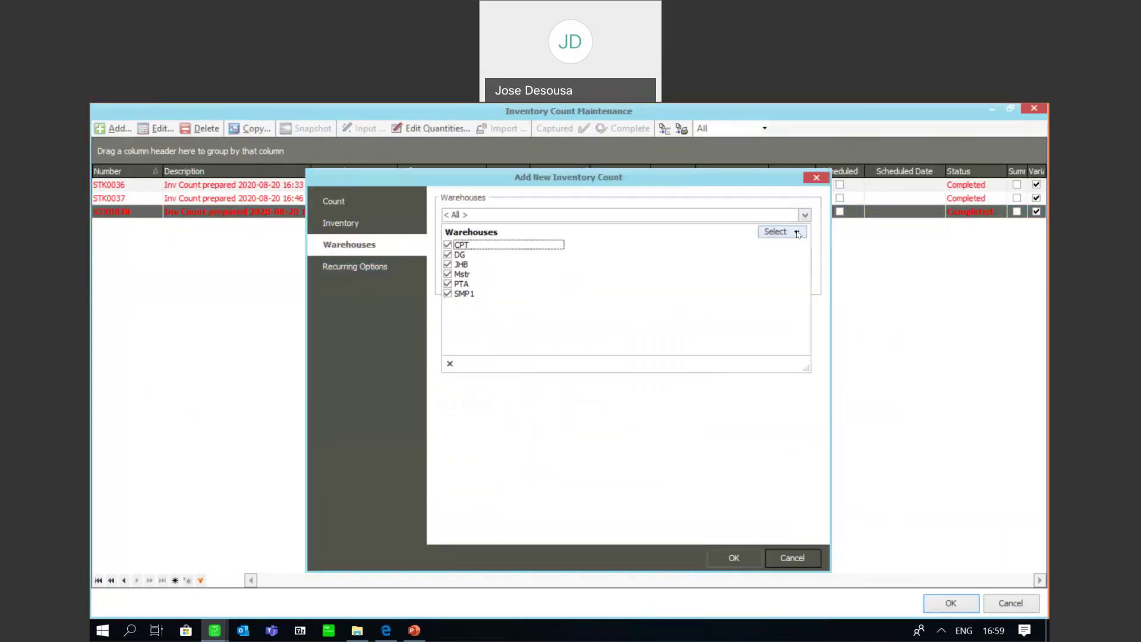
left_click(797, 234)
left_click(760, 282)
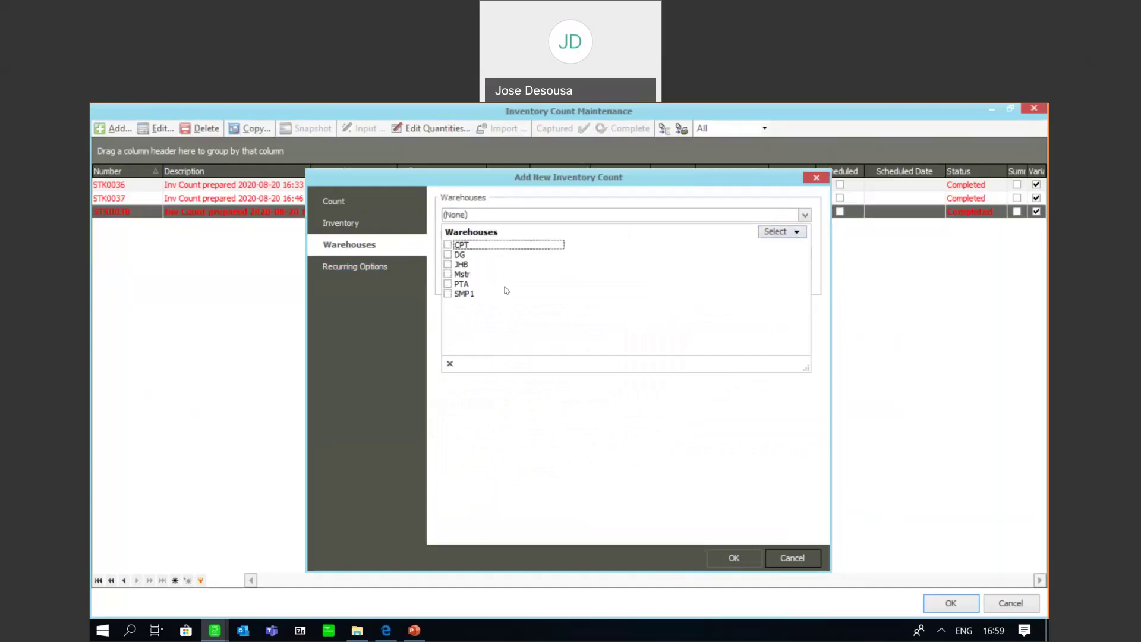
left_click(448, 274)
left_click(355, 296)
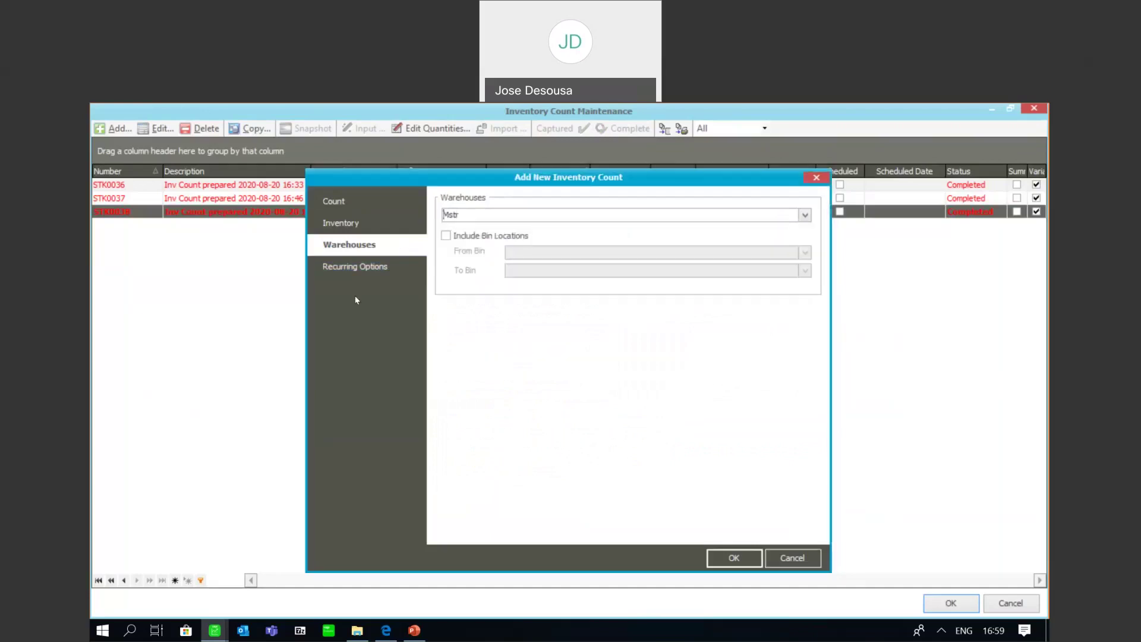
Set item CCS94082 (Cucumber Slices QR) as the start of the new count's inventory item range
left_click(351, 223)
left_click(675, 266)
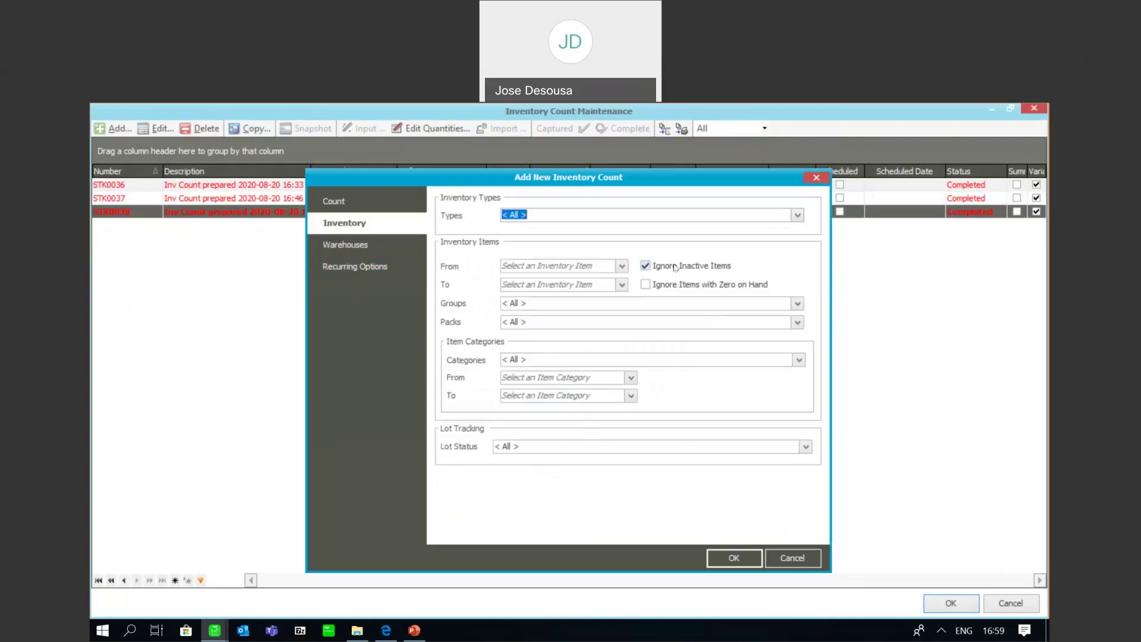
left_click(622, 266)
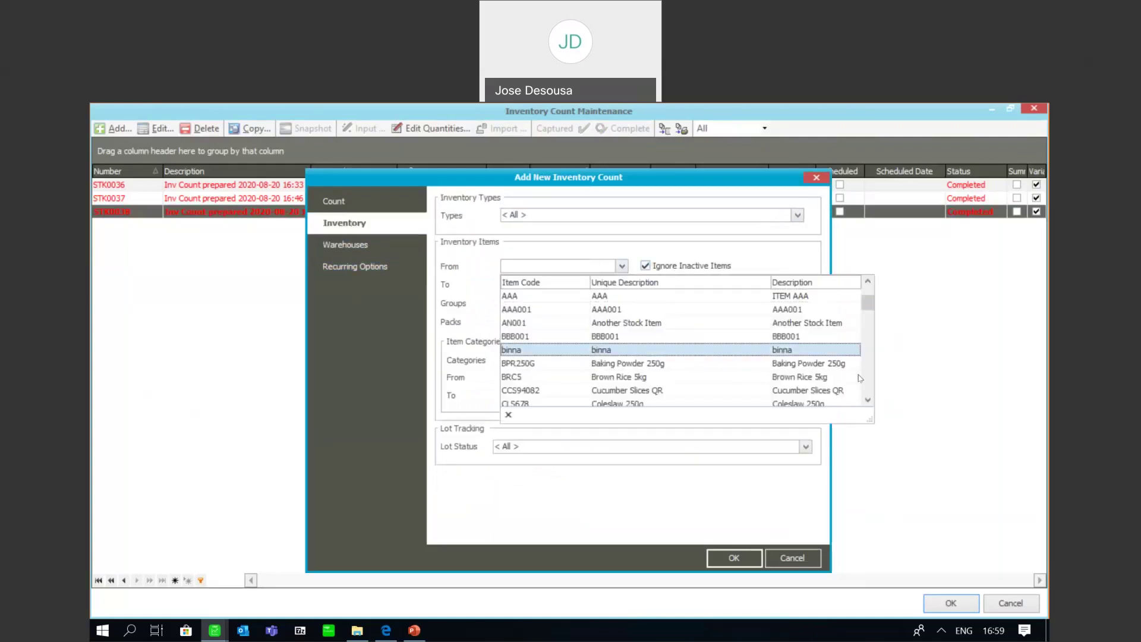
scroll(860, 379, "down", 5)
left_click(868, 282)
left_click(868, 282)
left_click(868, 282)
left_click(868, 283)
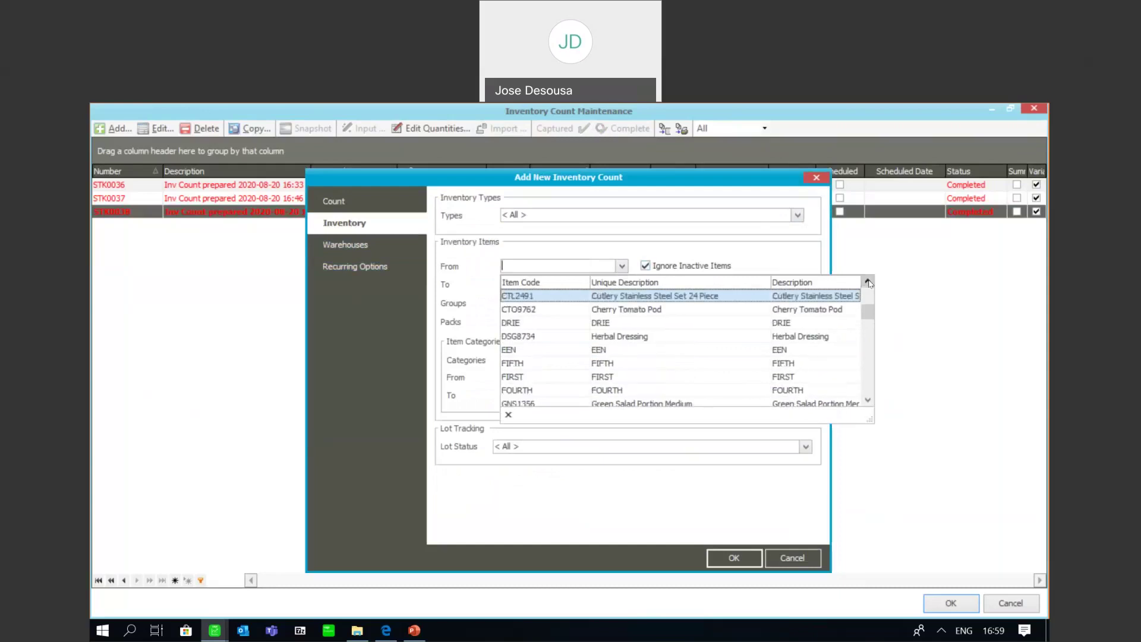
left_click(868, 283)
left_click(868, 282)
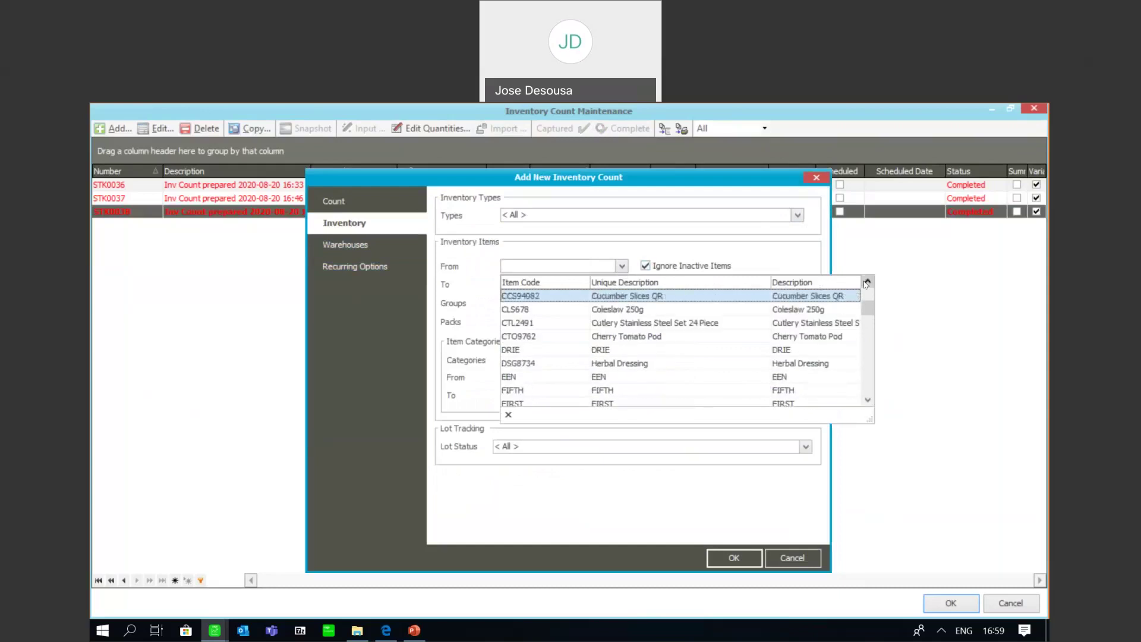
left_click(747, 300)
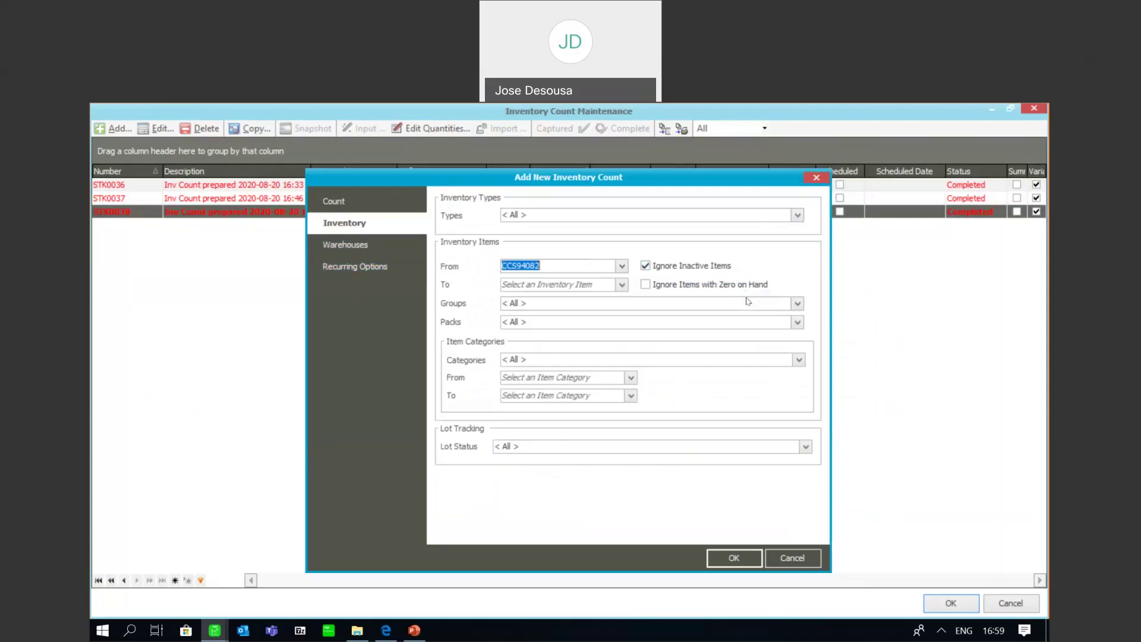
Set item CLS678 (Coleslaw 250g) as the end of the count's inventory item range
left_click(620, 285)
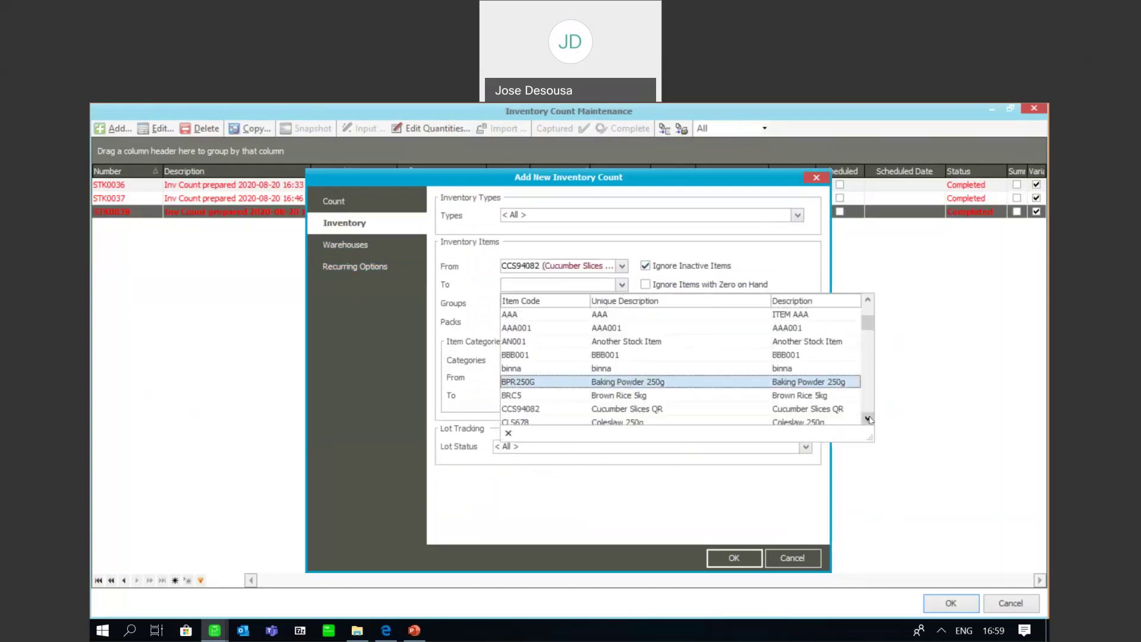
scroll(840, 321, "down", 5)
left_click(868, 299)
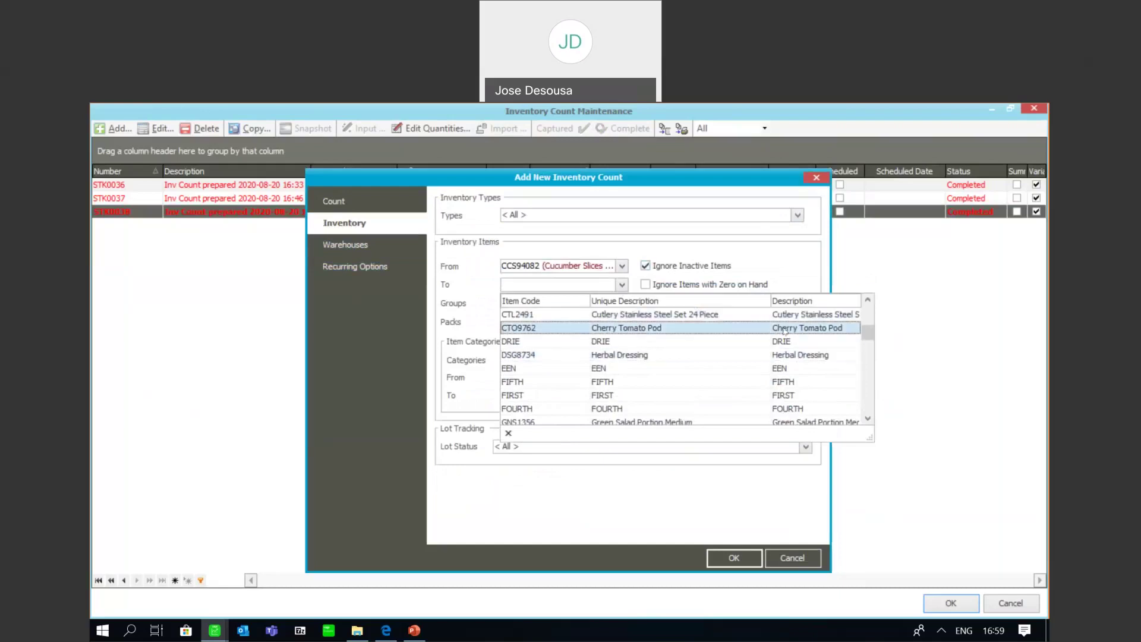
left_click(866, 299)
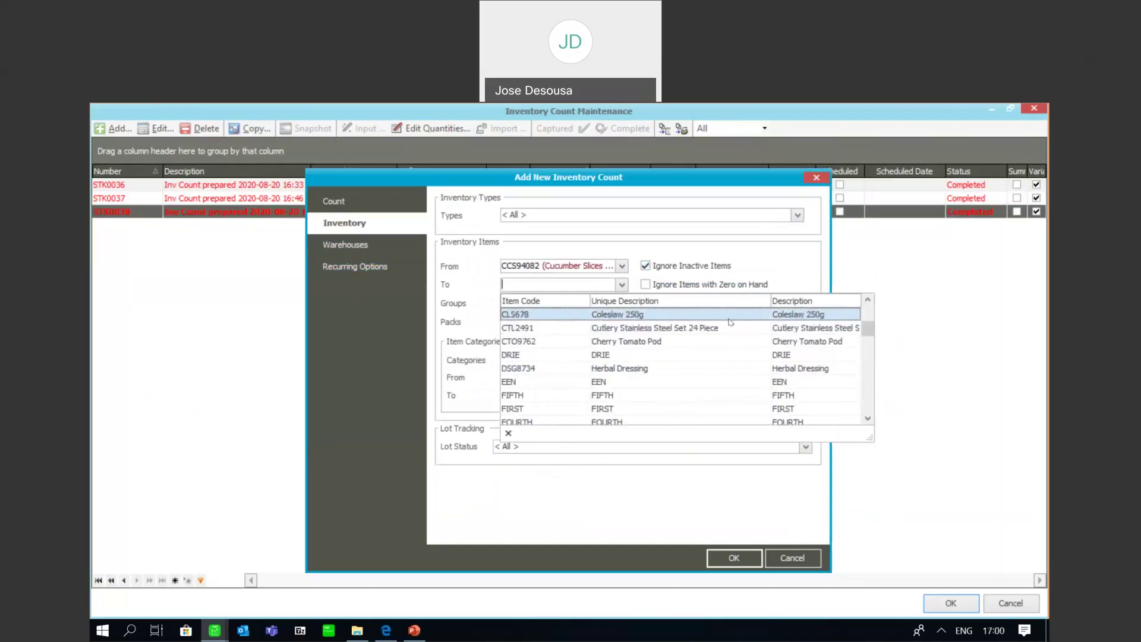
left_click(662, 313)
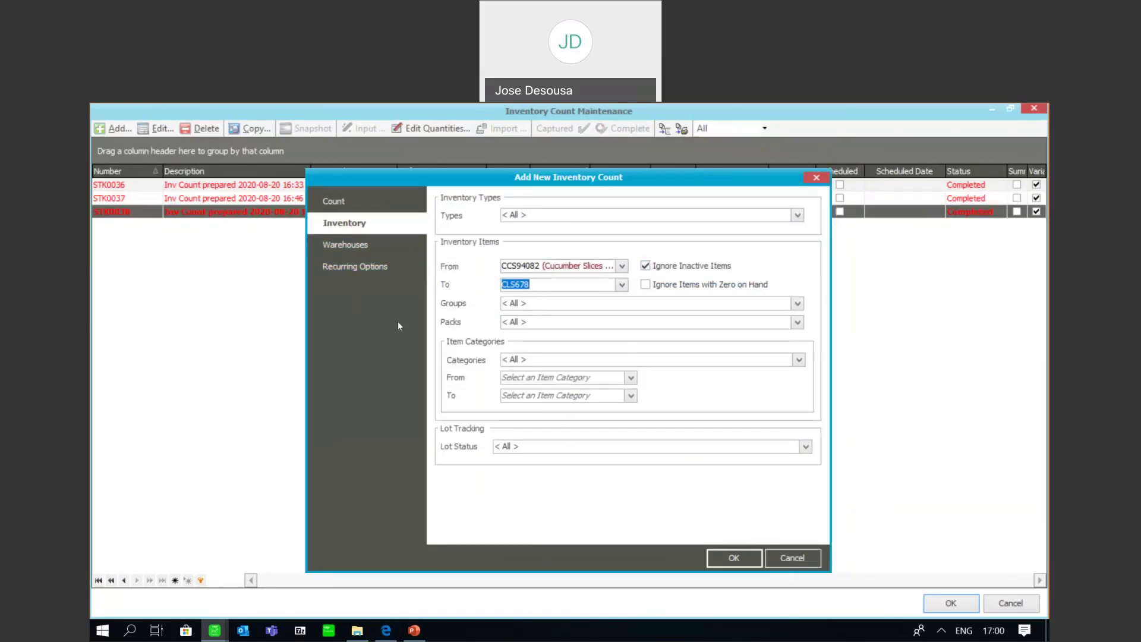
Examine the count's recurring interval choices and return the selection to the last day of every month
left_click(370, 269)
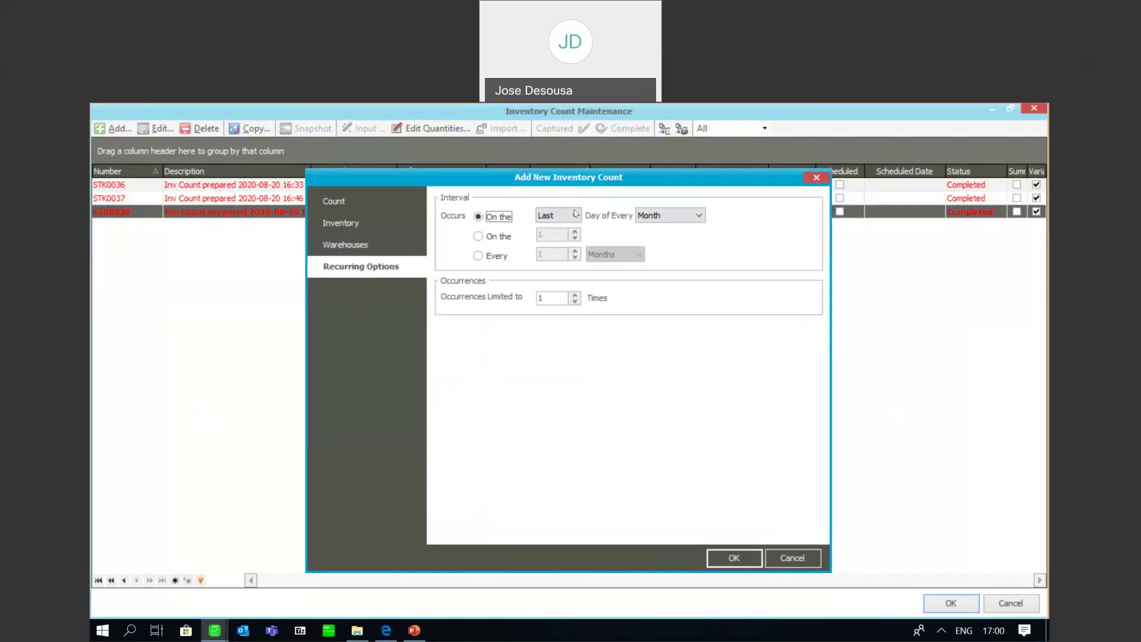
left_click(478, 255)
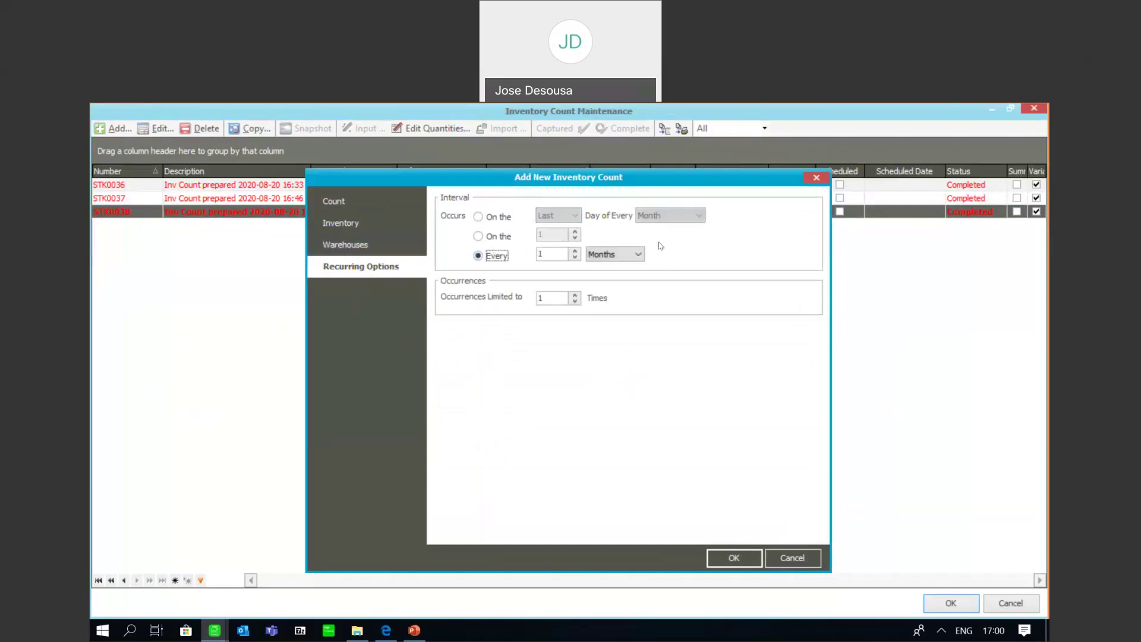
left_click(643, 256)
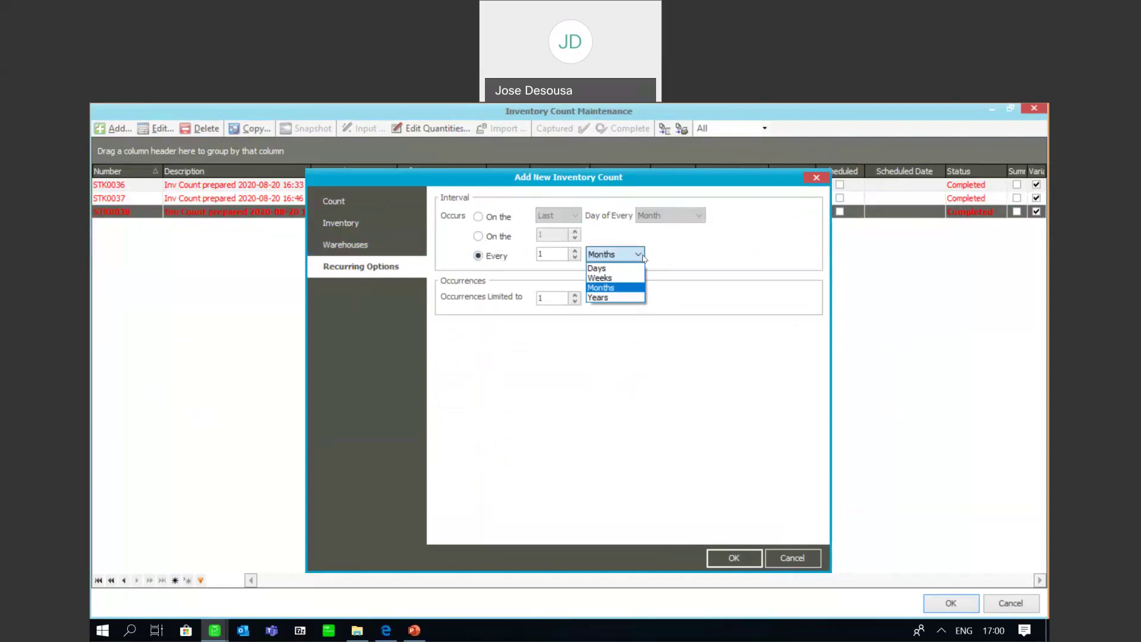
left_click(675, 248)
left_click(478, 236)
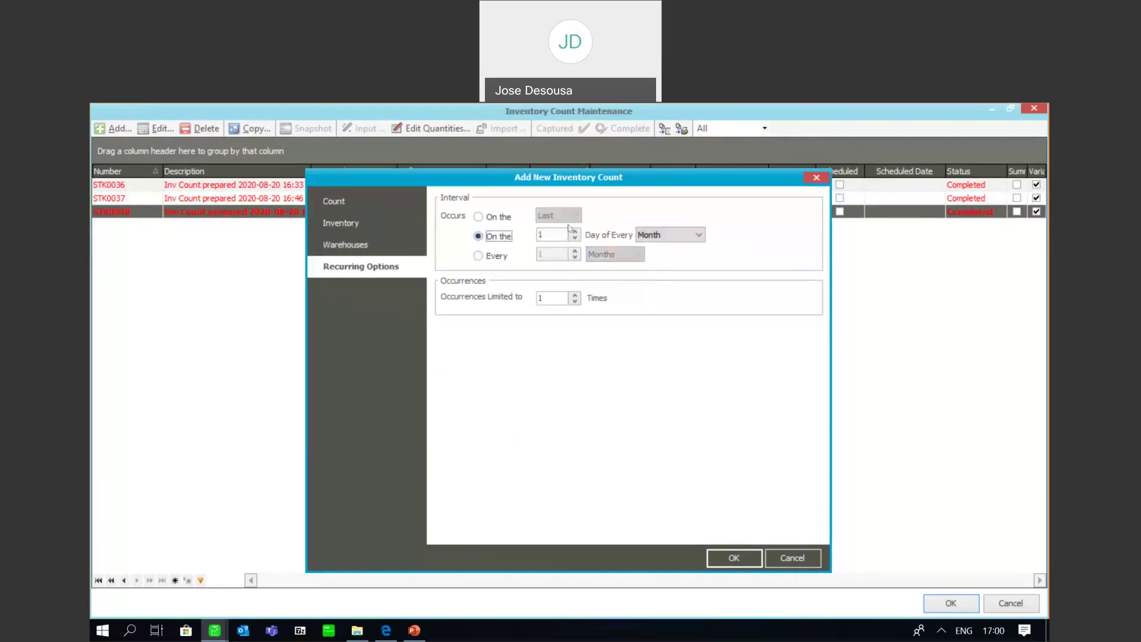
left_click(704, 236)
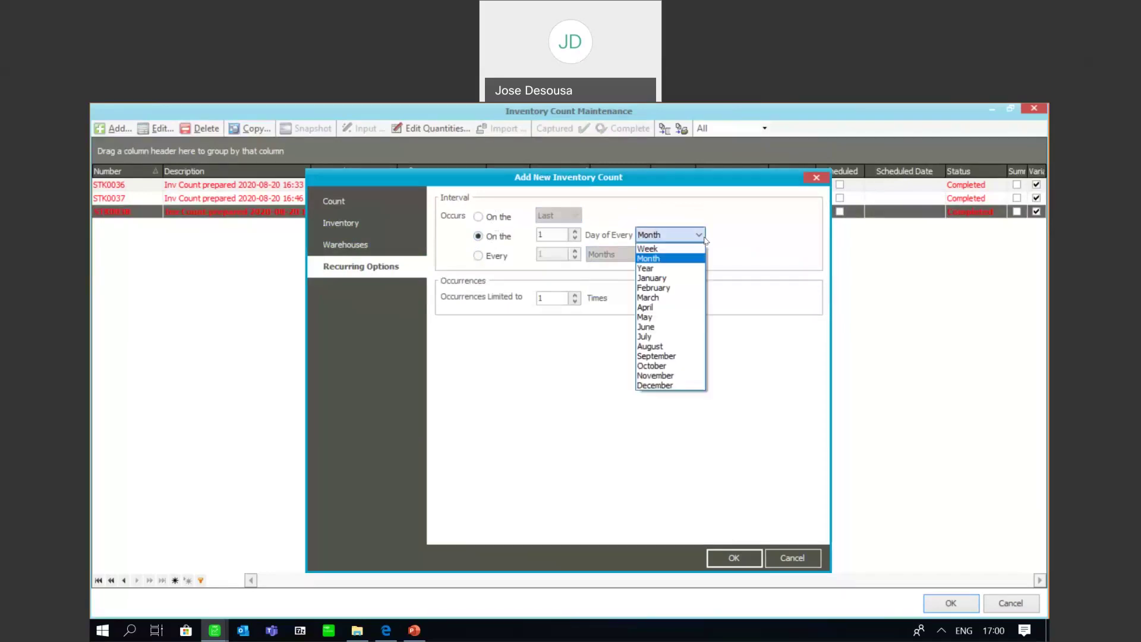
left_click(757, 230)
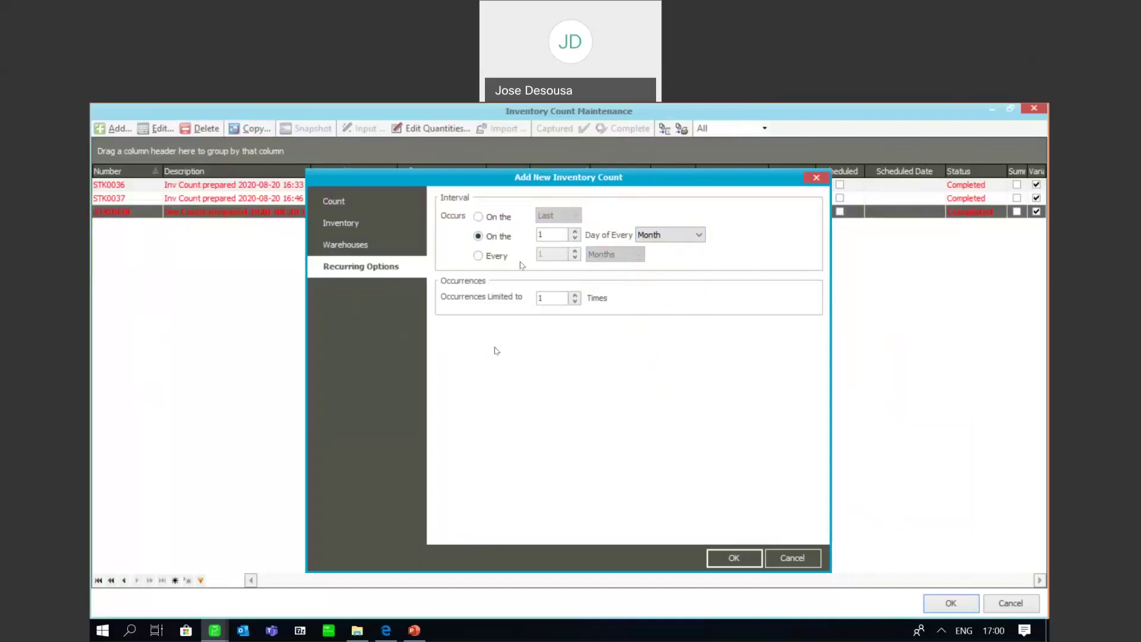
left_click(480, 218)
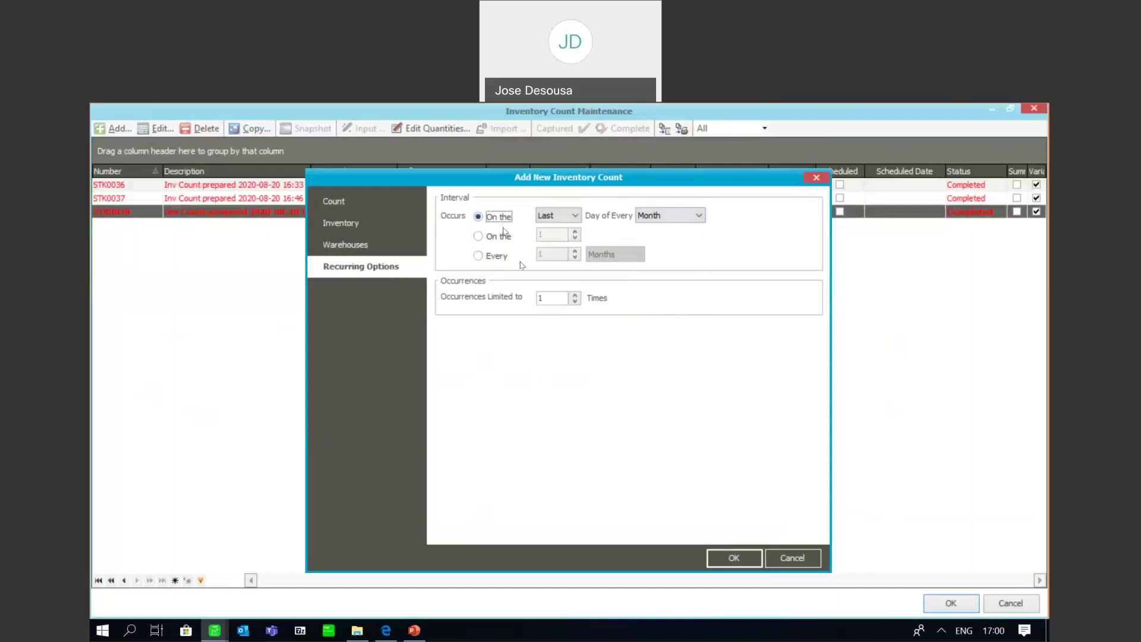
Recheck the Schedule One count's warehouse and general settings, save the count and leave Inventory Count Maintenance
left_click(360, 246)
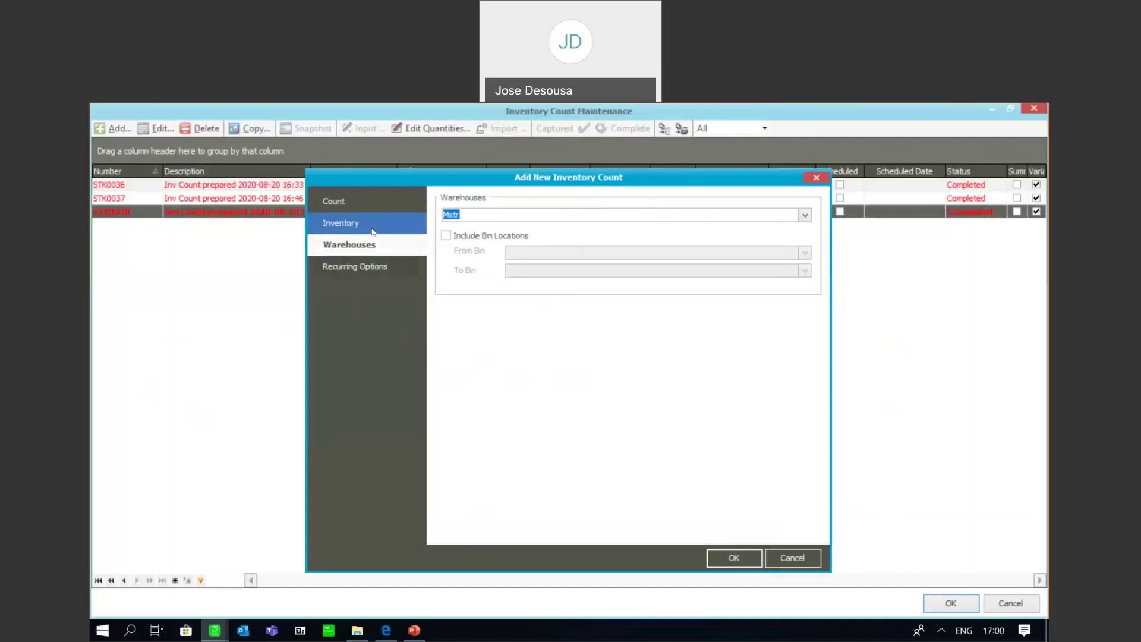
left_click(374, 230)
left_click(345, 208)
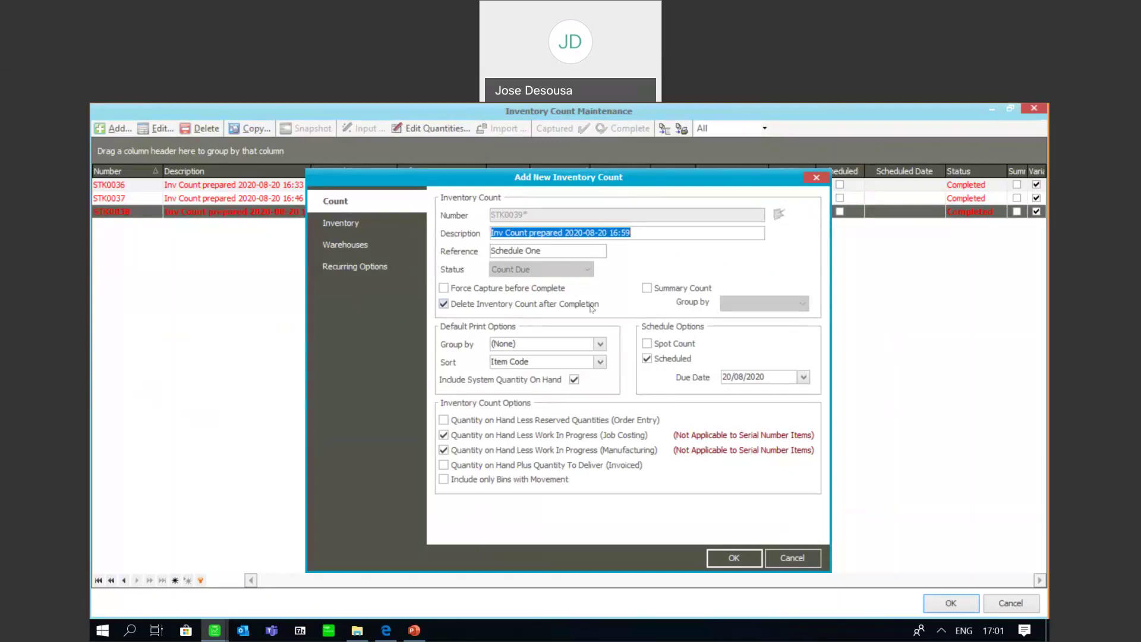
left_click(734, 559)
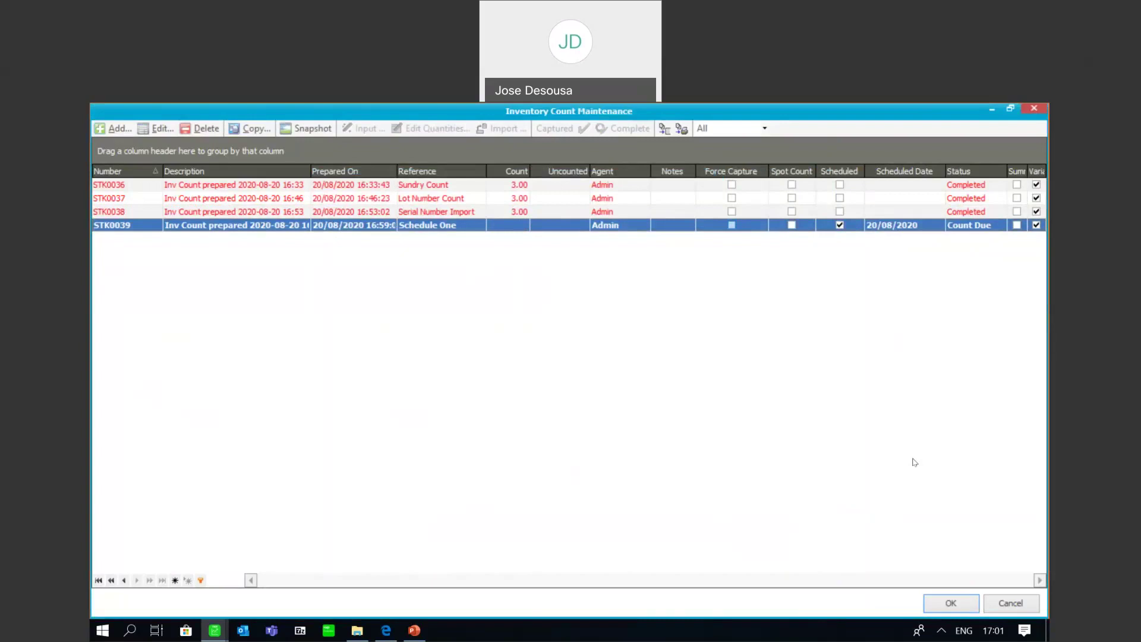
left_click(1014, 603)
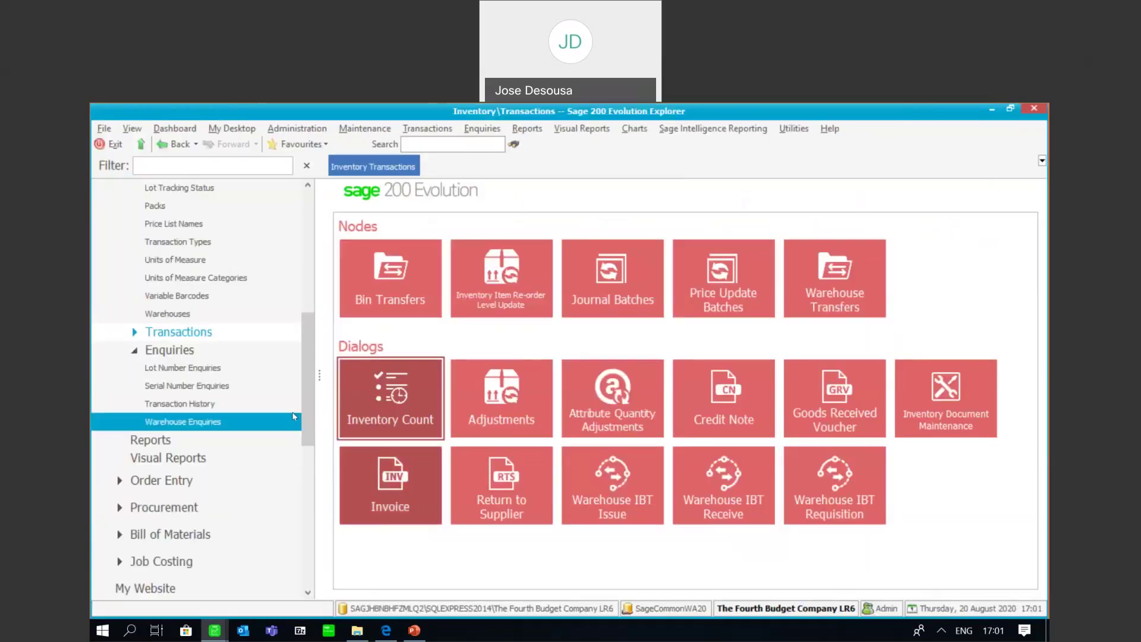
Open the Scheduled Inventory Counts Due list in My Desktop
scroll(295, 345, "up", 7)
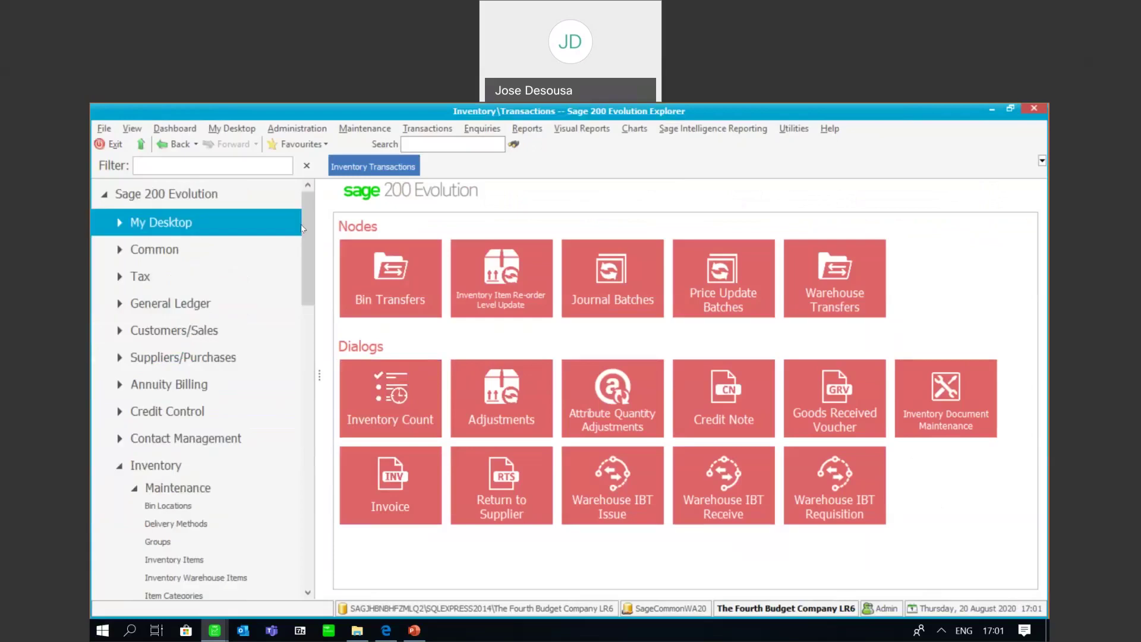
left_click(170, 223)
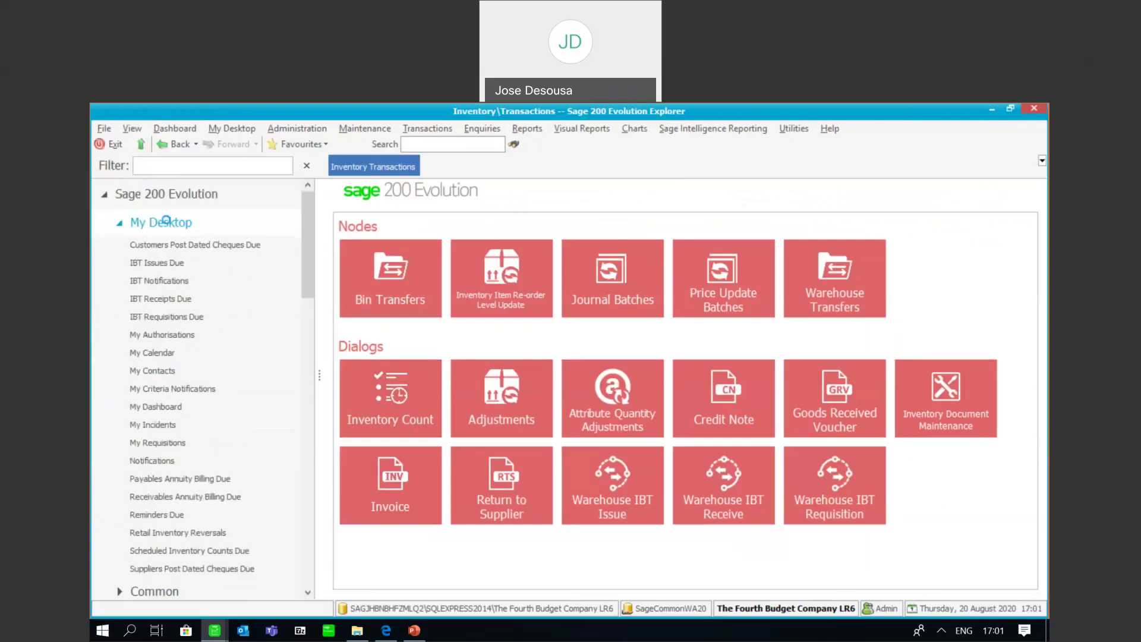
left_click_drag(306, 220, 309, 258)
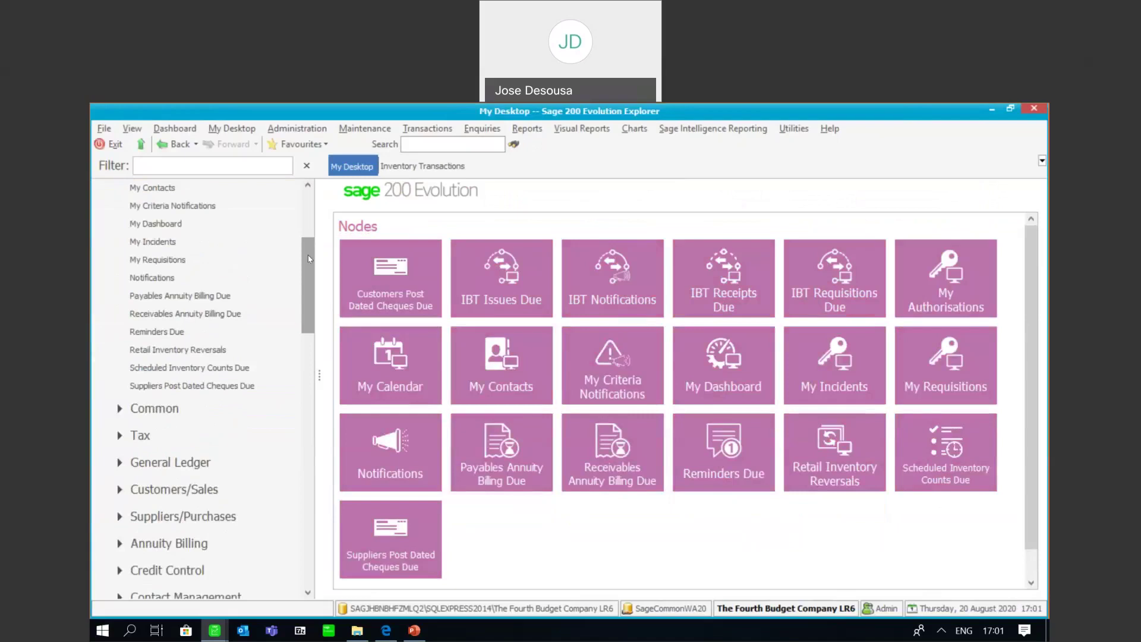
left_click(222, 363)
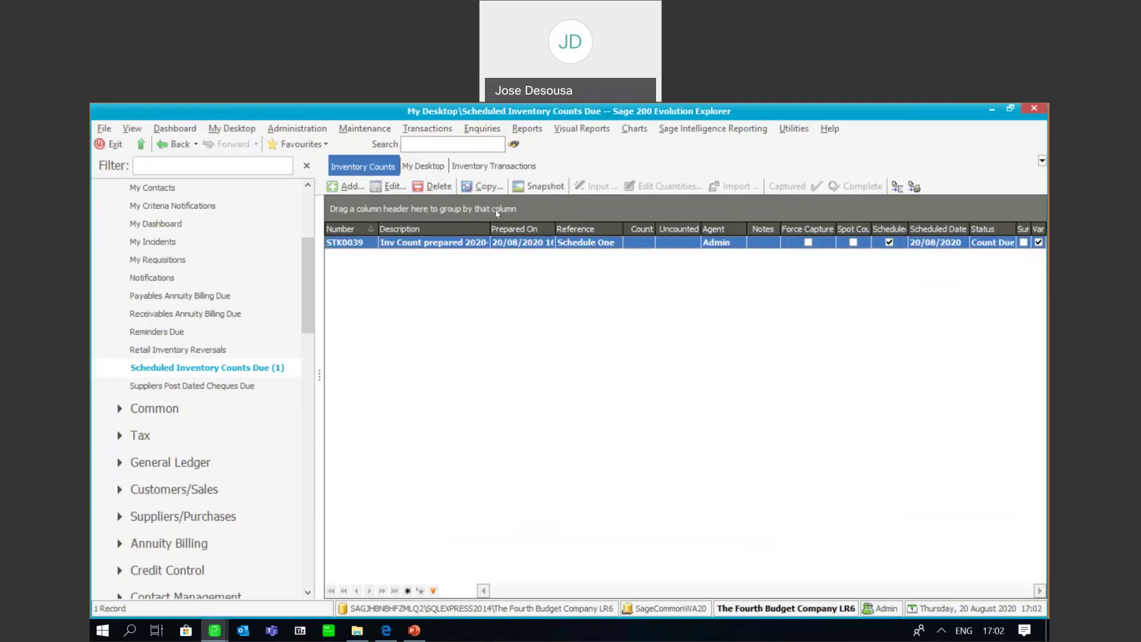
Take a snapshot of the Schedule One count with its existing settings
left_click(543, 191)
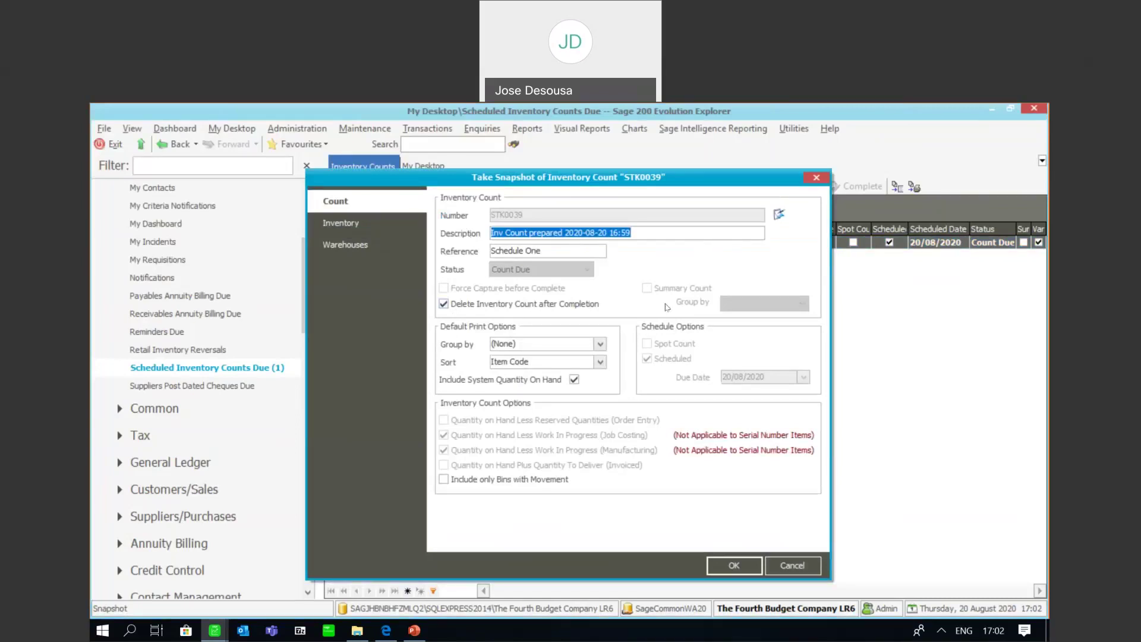
left_click(723, 564)
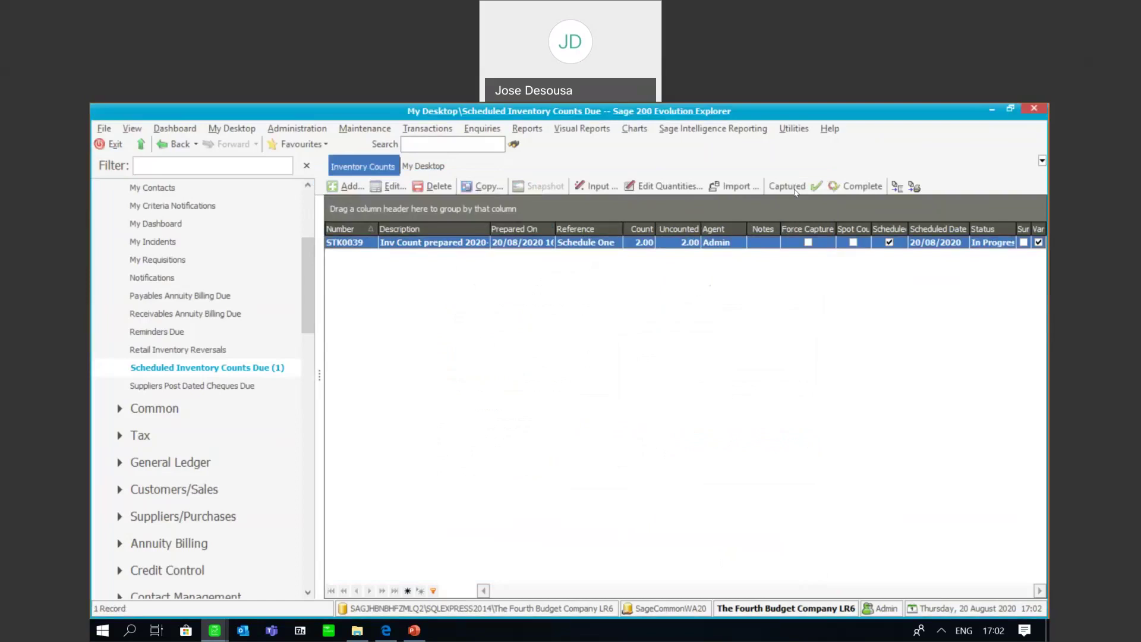
left_click(594, 186)
Reopen Inventory Count Maintenance from the Inventory transactions and maximize its window
left_click(300, 314)
left_click_drag(308, 293, 309, 411)
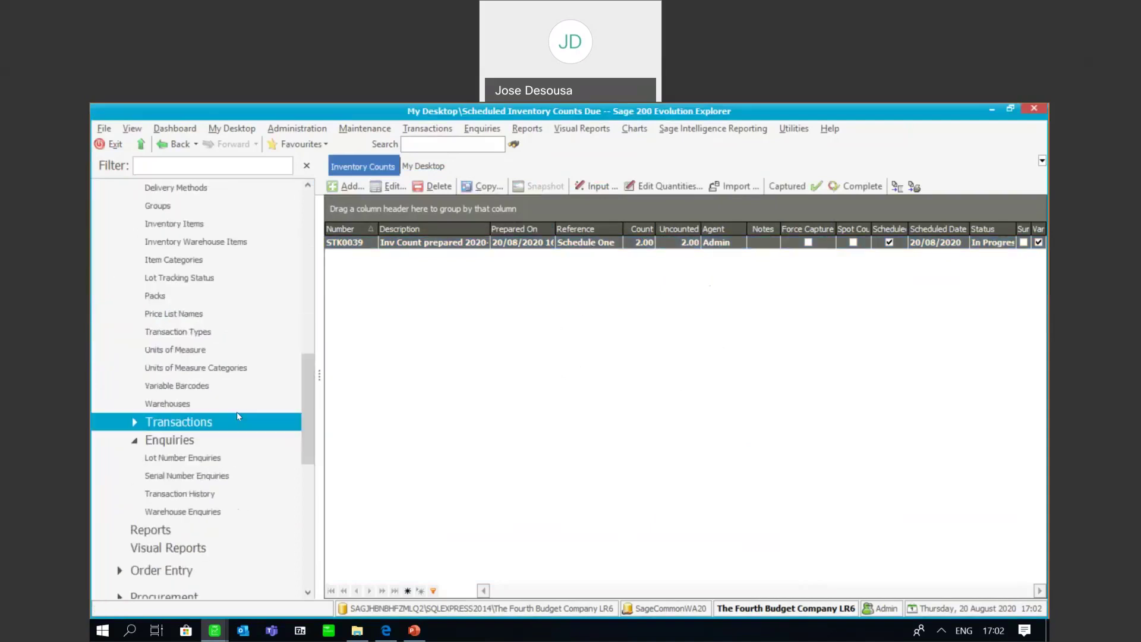
left_click(215, 420)
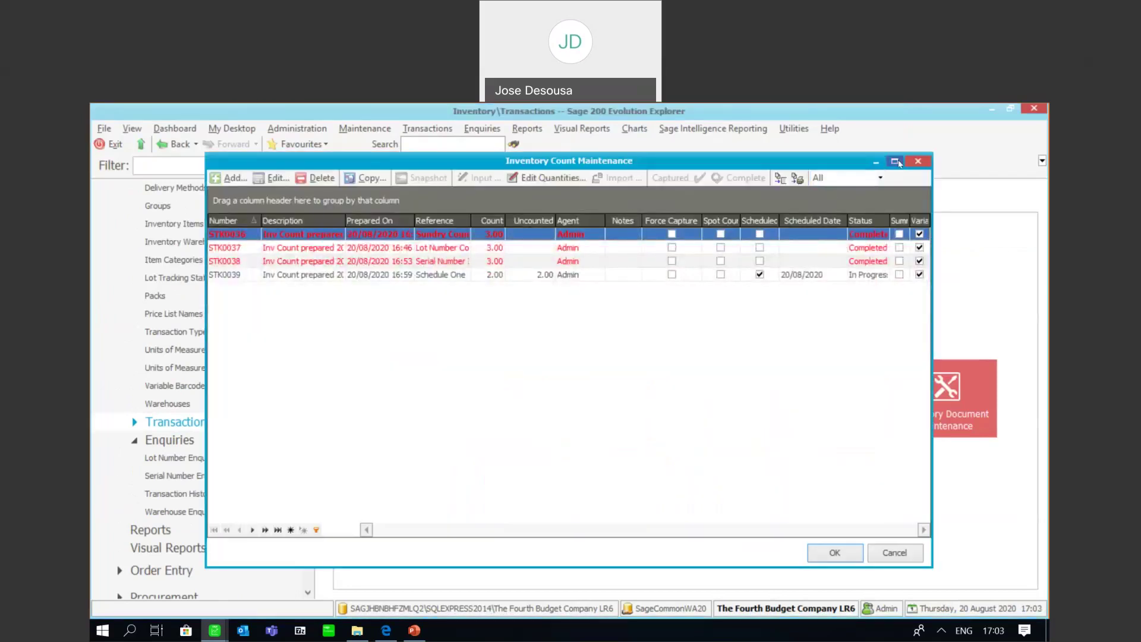
left_click(895, 161)
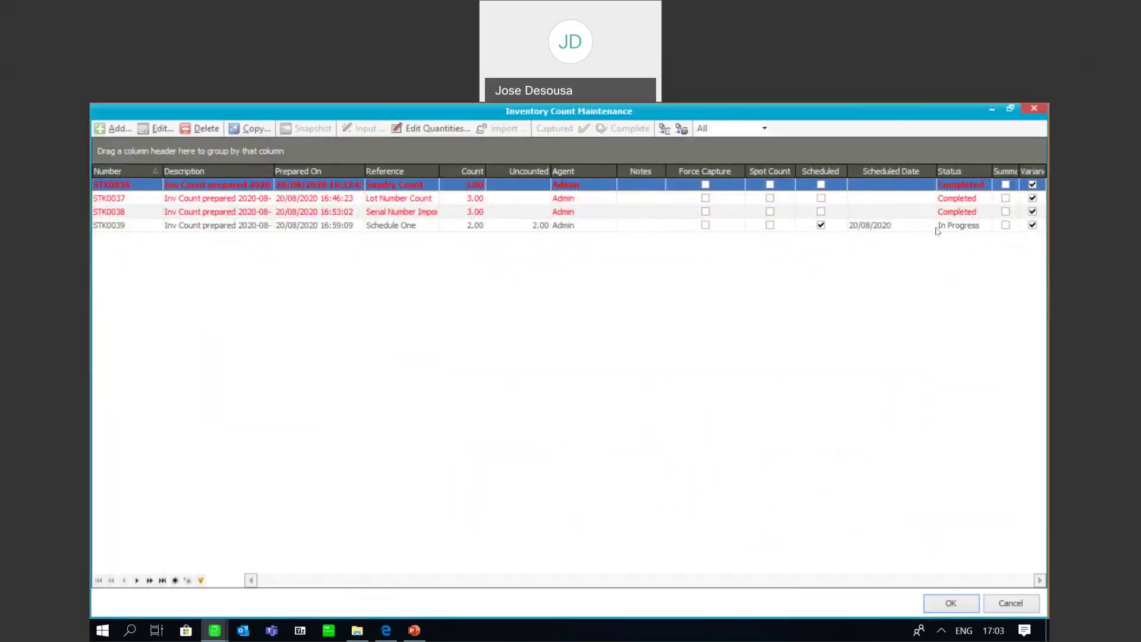
Preview the Inventory Count Listing report for Lemon Juice 300ml through mustard sauce, including quantity on hand, and close it
left_click(669, 131)
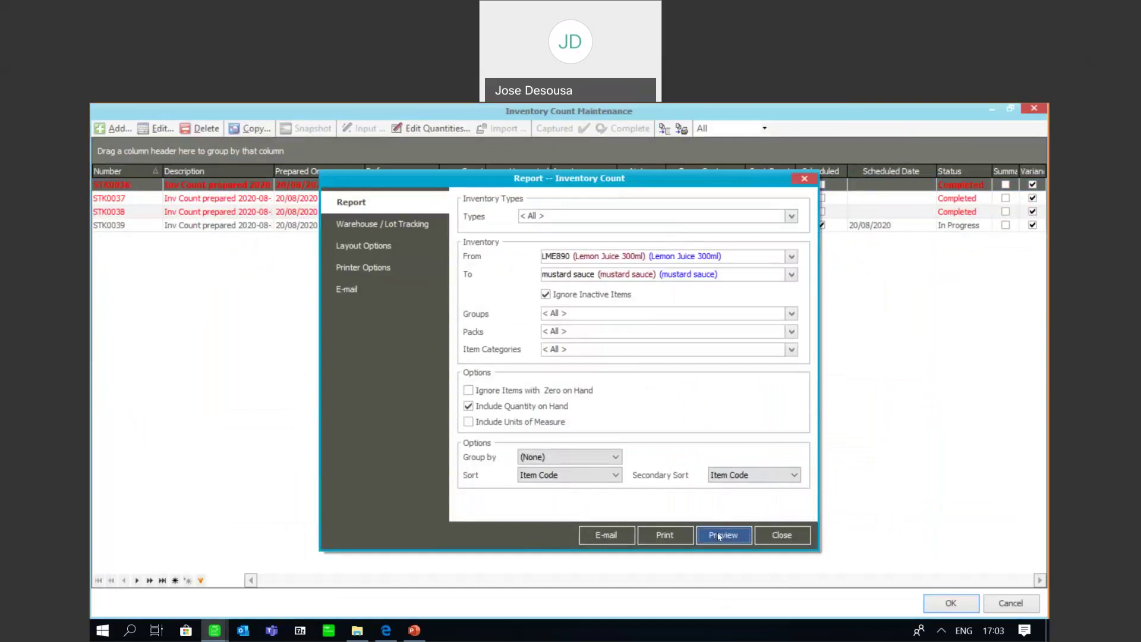
left_click(722, 534)
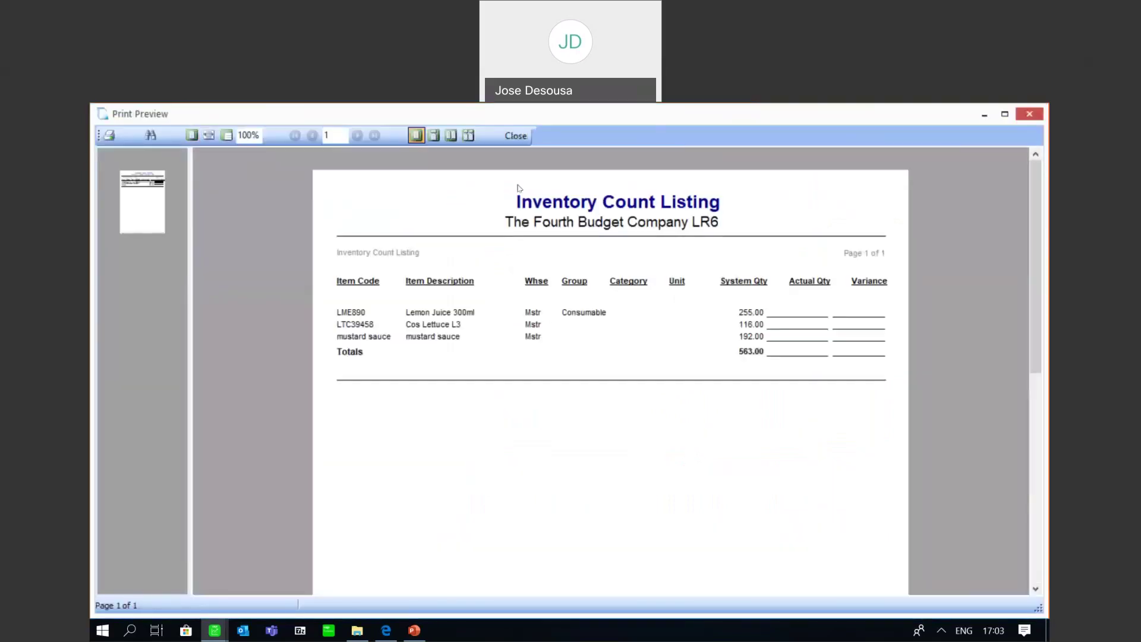
left_click(517, 136)
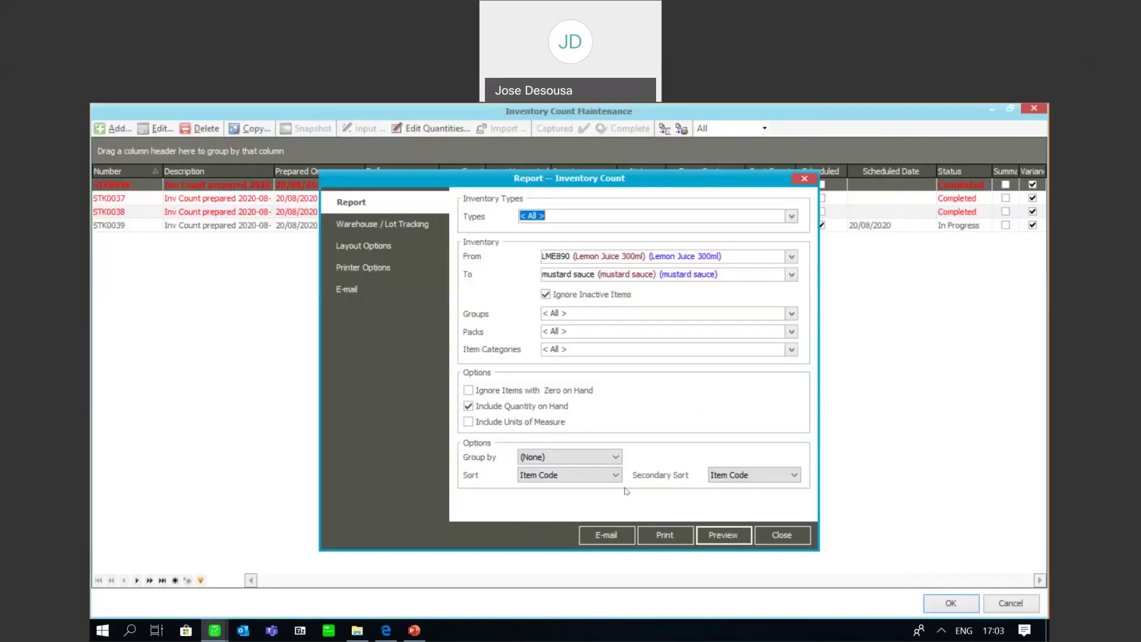
left_click(798, 533)
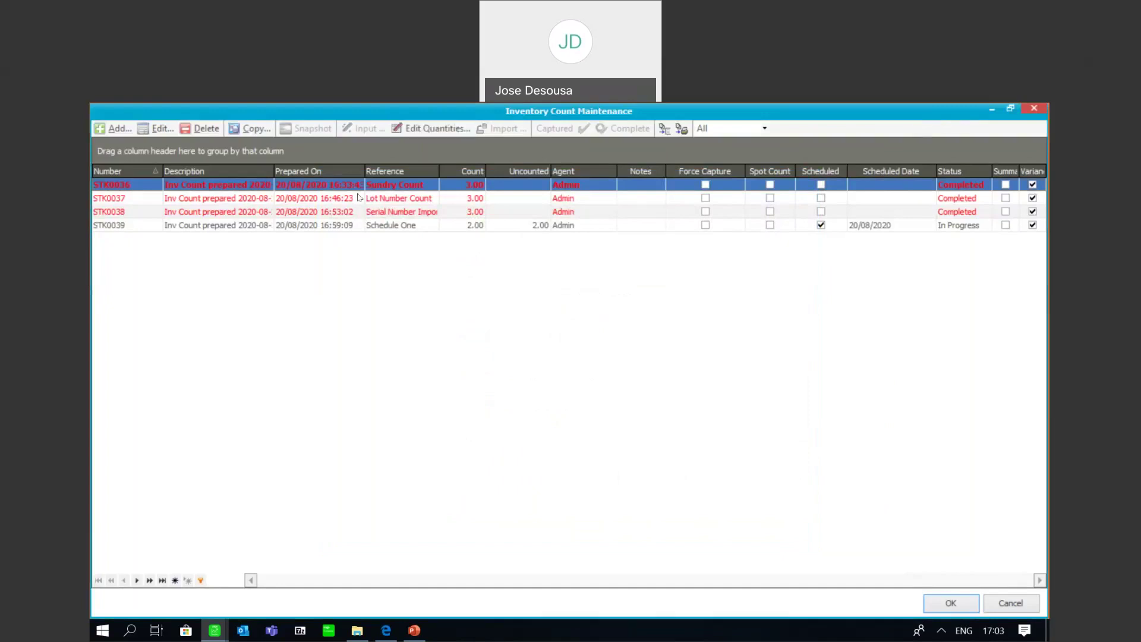
Enter Schedule One count quantities of 98 for Cucumber Slices QR and 161 for Coleslaw 250g, and save them
left_click(348, 226)
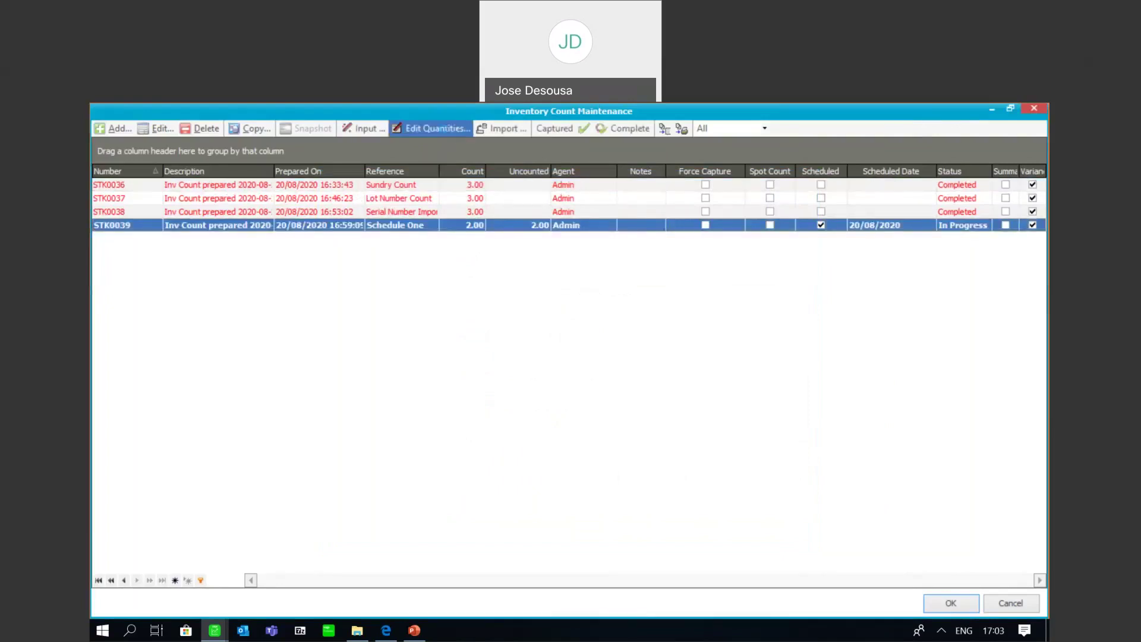
left_click(436, 129)
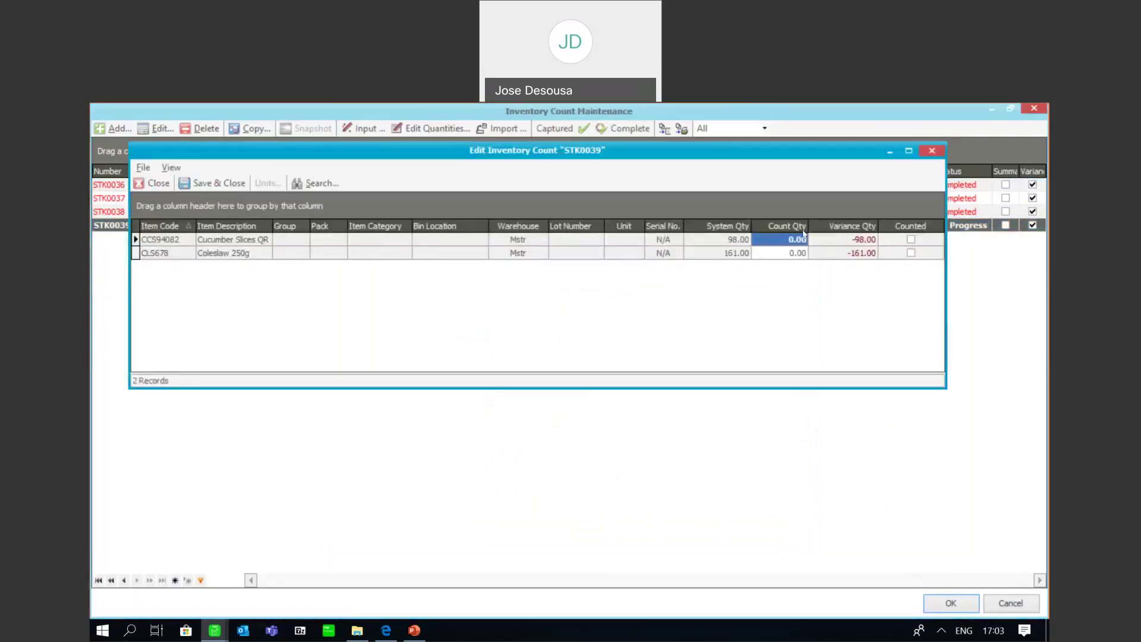
type("98")
left_click(780, 253)
type("161")
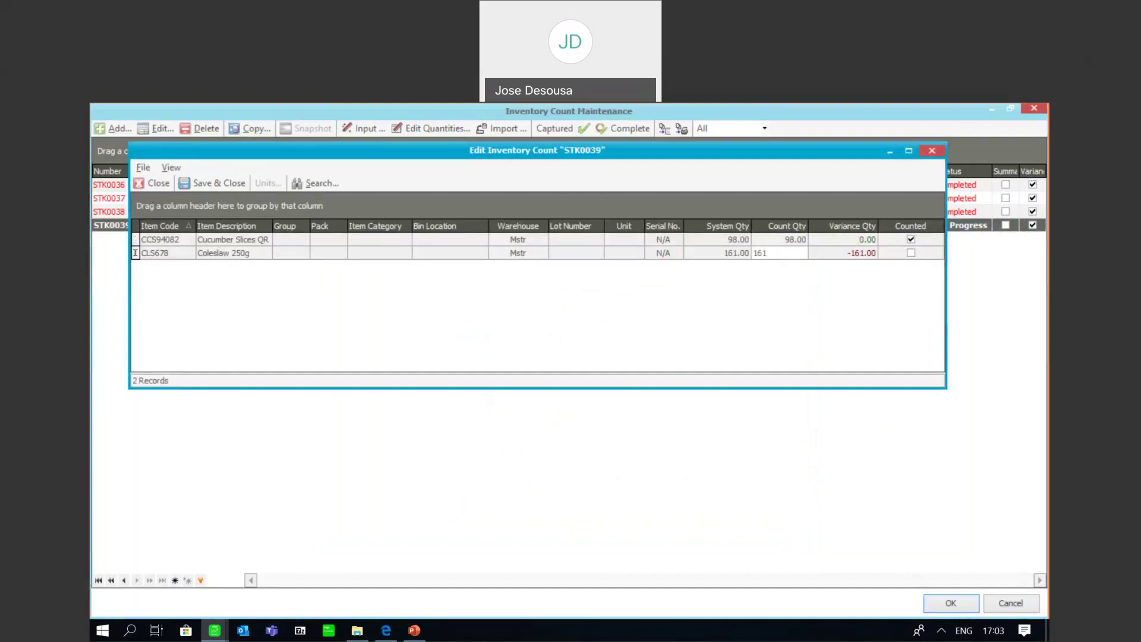
key("Return")
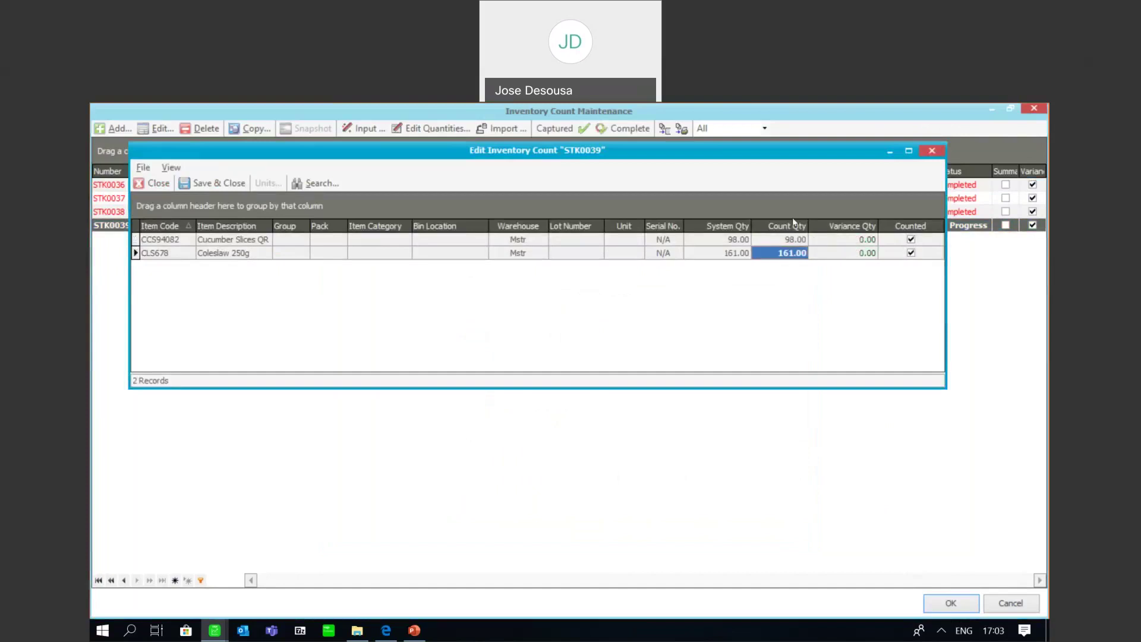
left_click(241, 185)
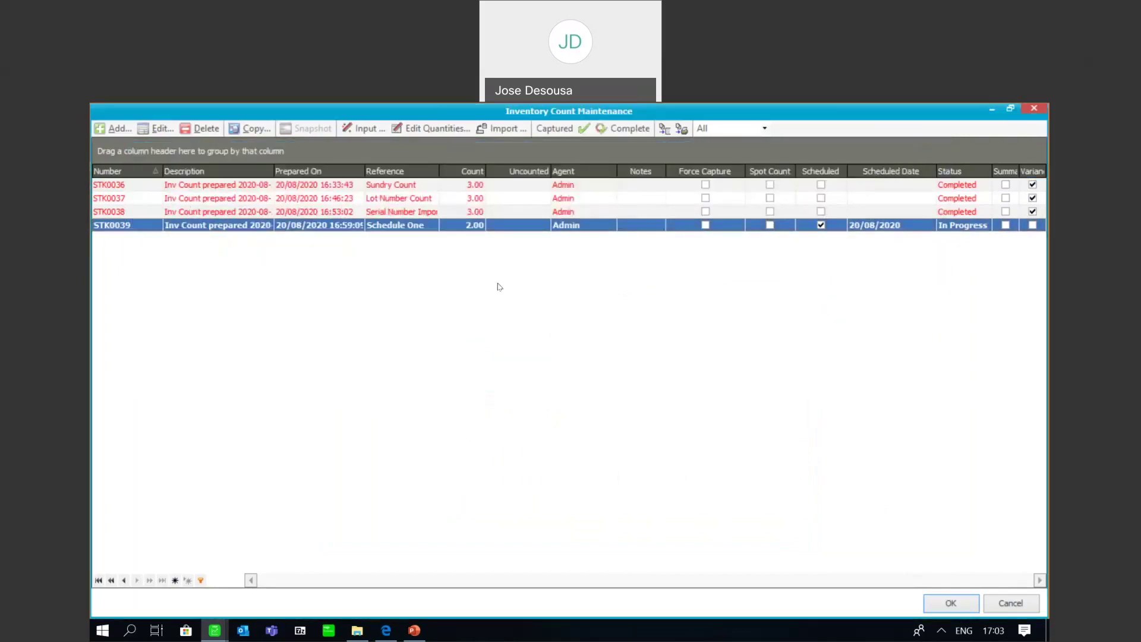
Preview the Inventory Count Variance Listing for the Schedule One count and close the preview
left_click(681, 129)
left_click(707, 496)
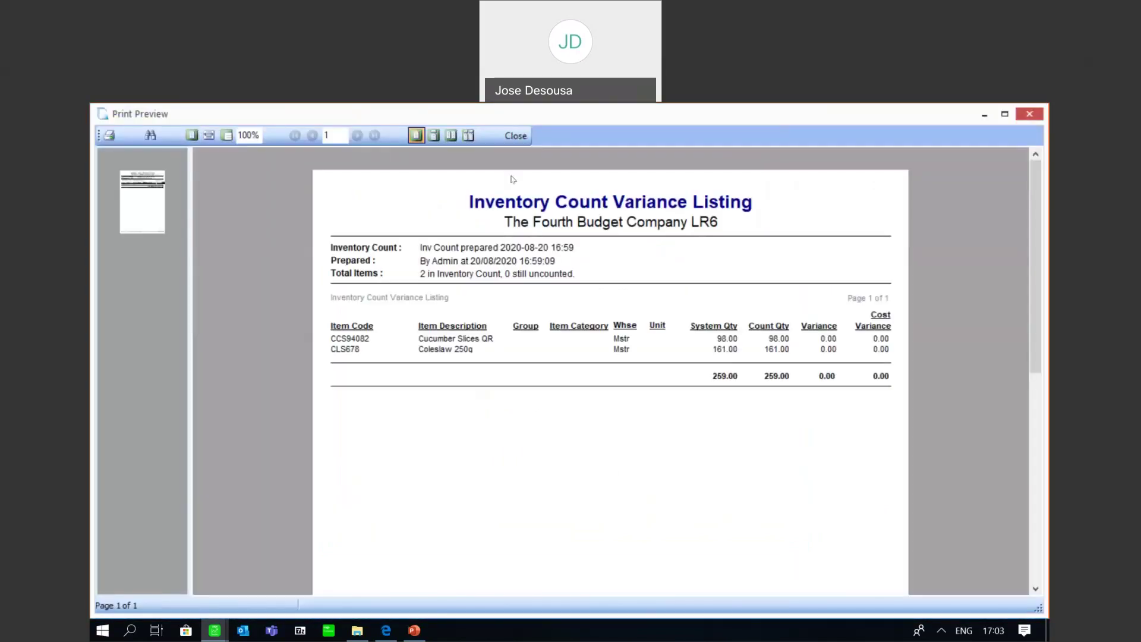
left_click(515, 136)
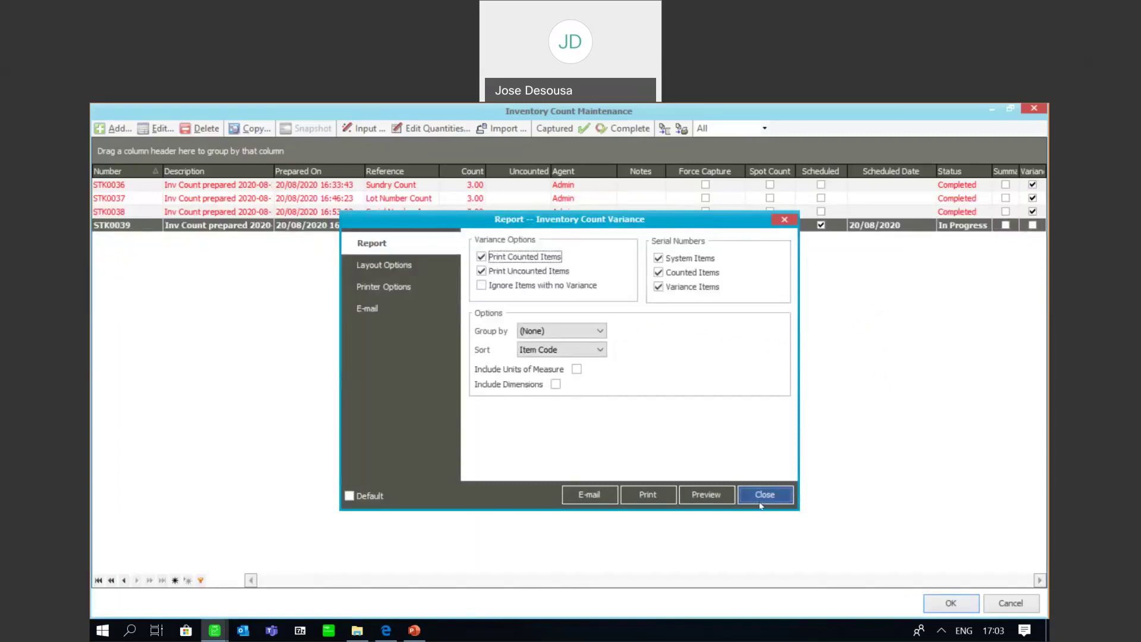
Close the variance report options and flag the Schedule One count as Captured, accepting that its quantities become locked
left_click(760, 503)
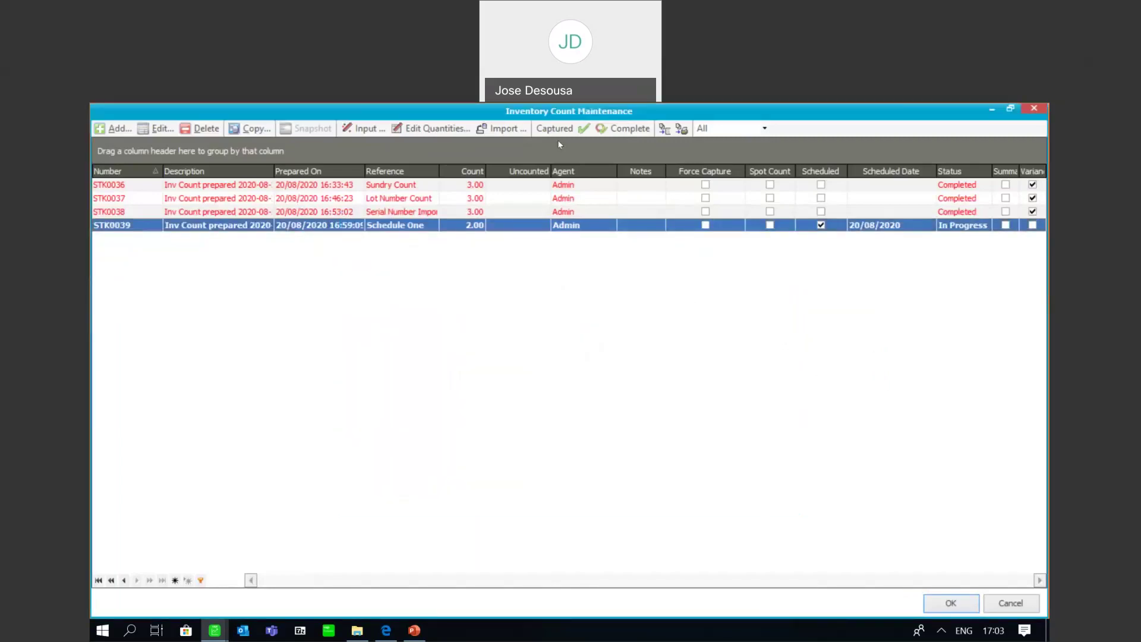
left_click(552, 130)
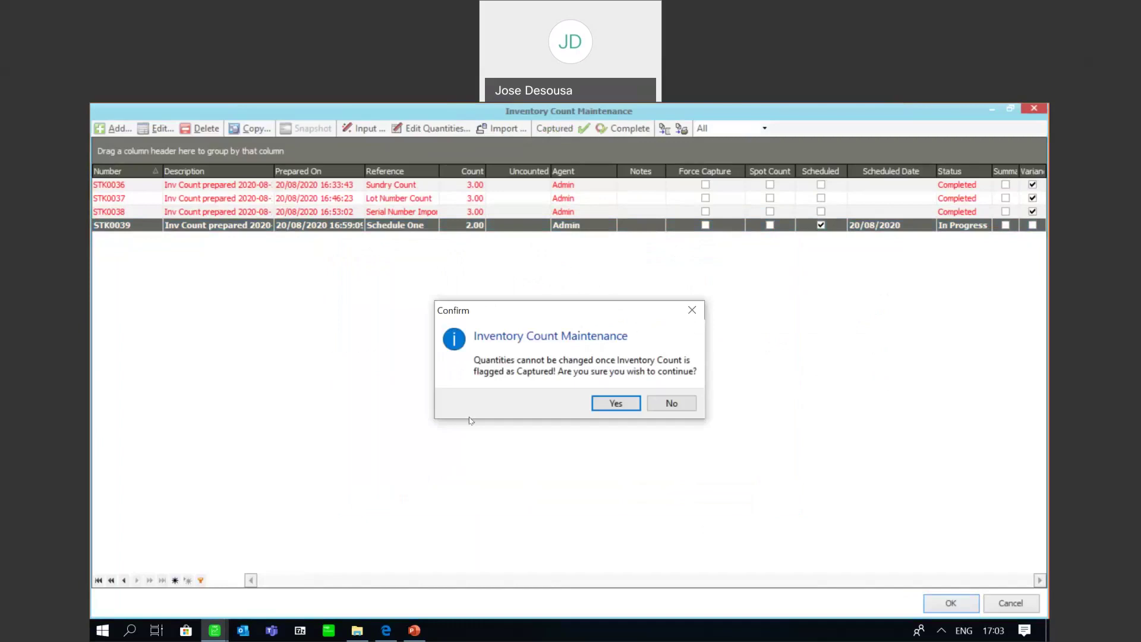
left_click(609, 399)
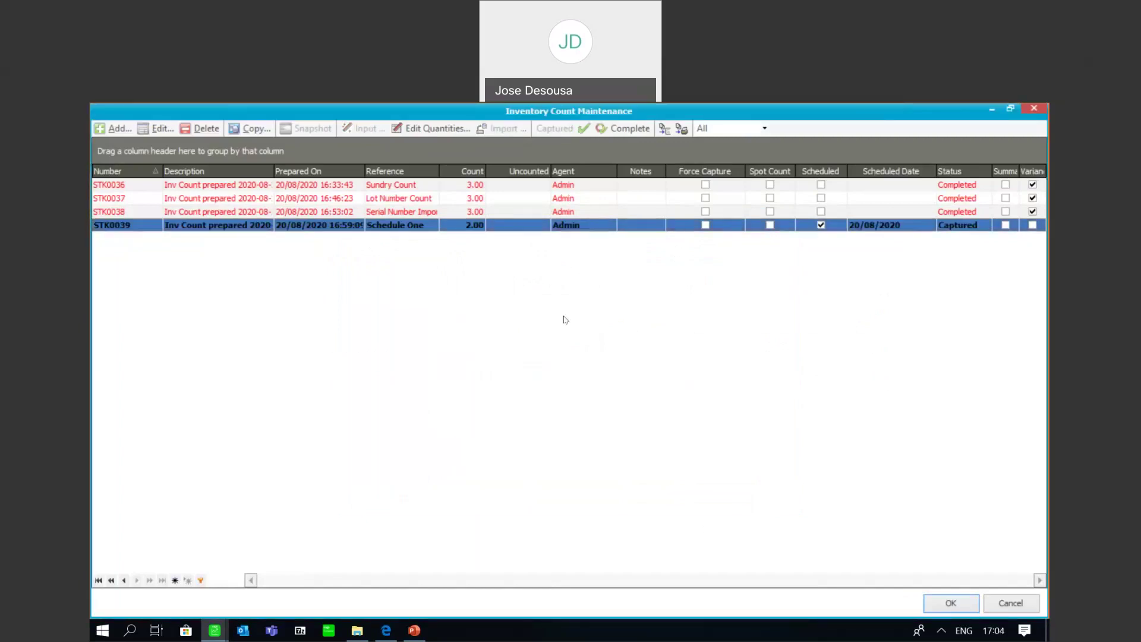
Complete the Schedule One inventory count despite open inventory journal batches, posting the variance adjustments with today's date
left_click(630, 131)
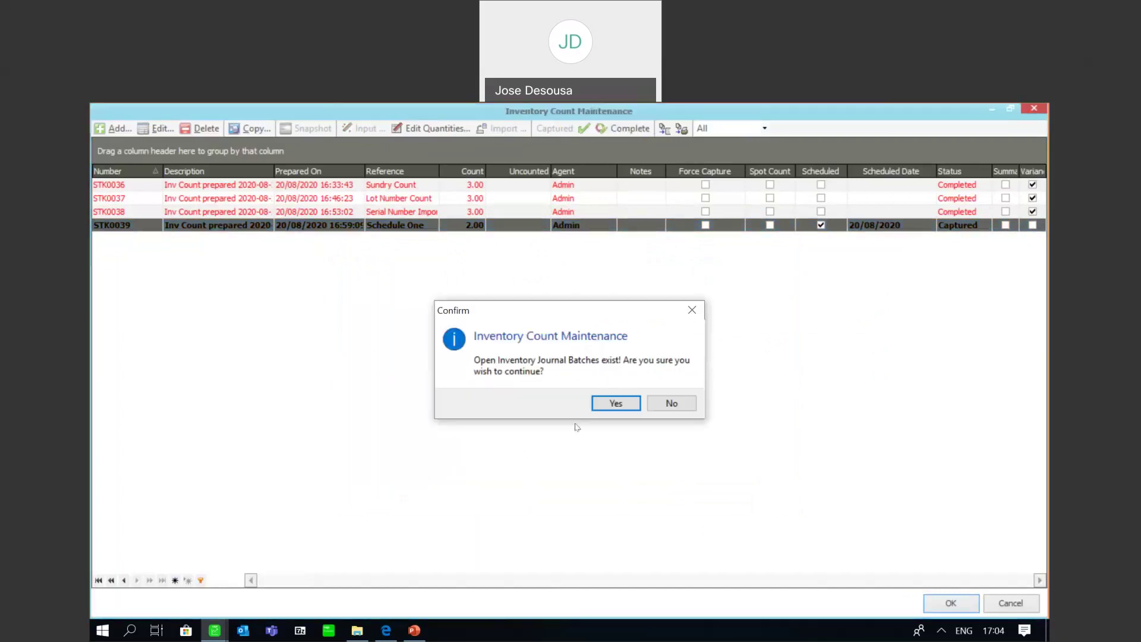
left_click(614, 403)
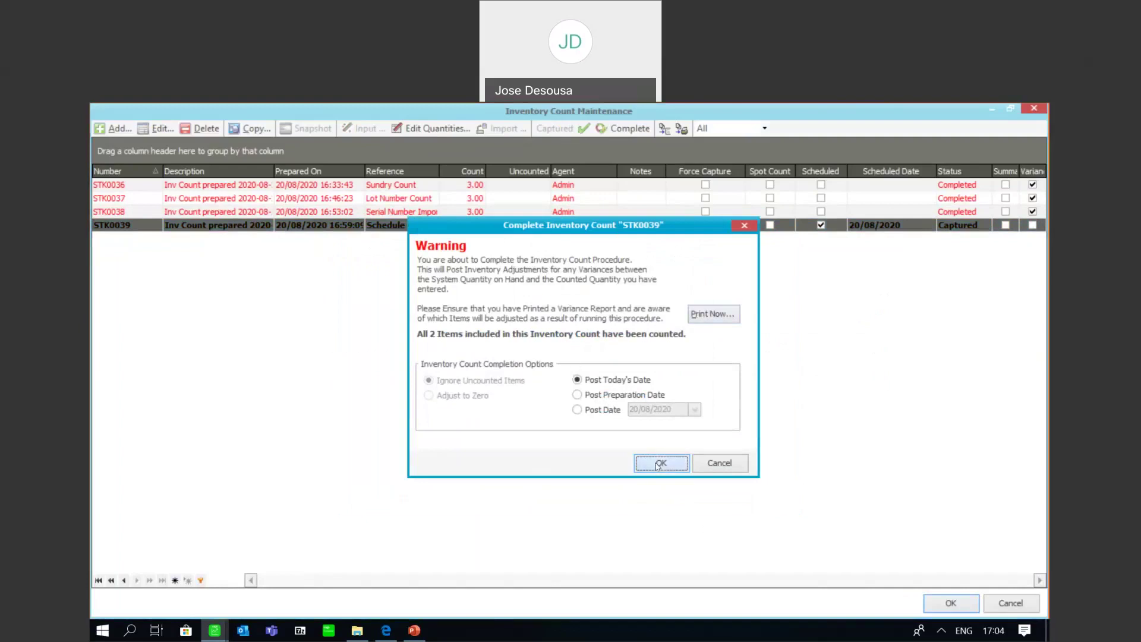
left_click(657, 464)
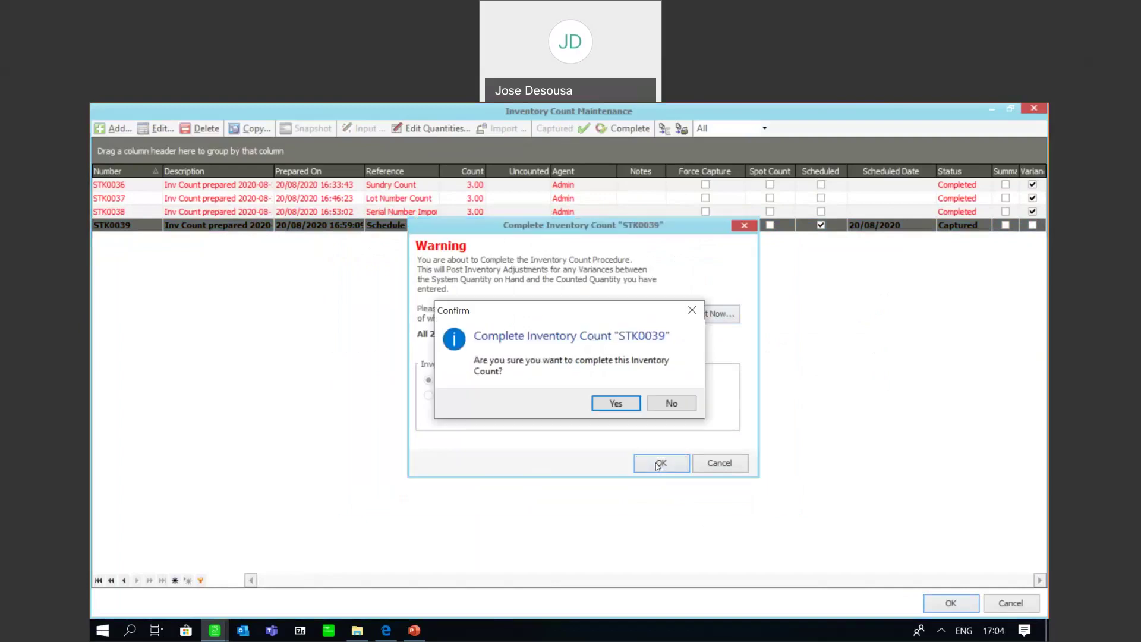
left_click(617, 403)
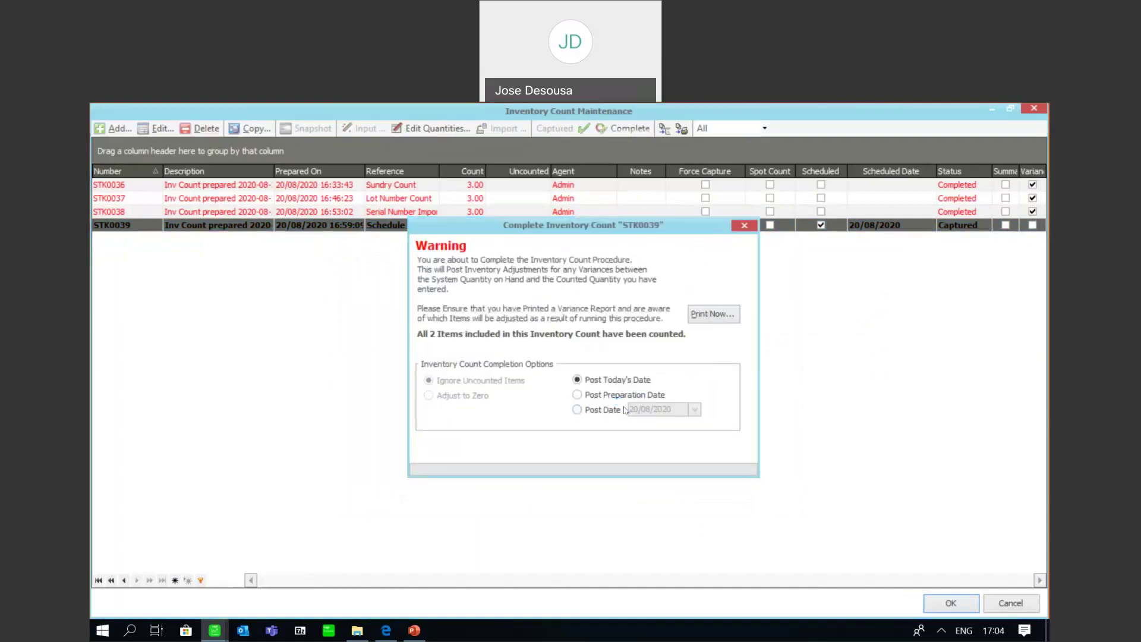
left_click(668, 403)
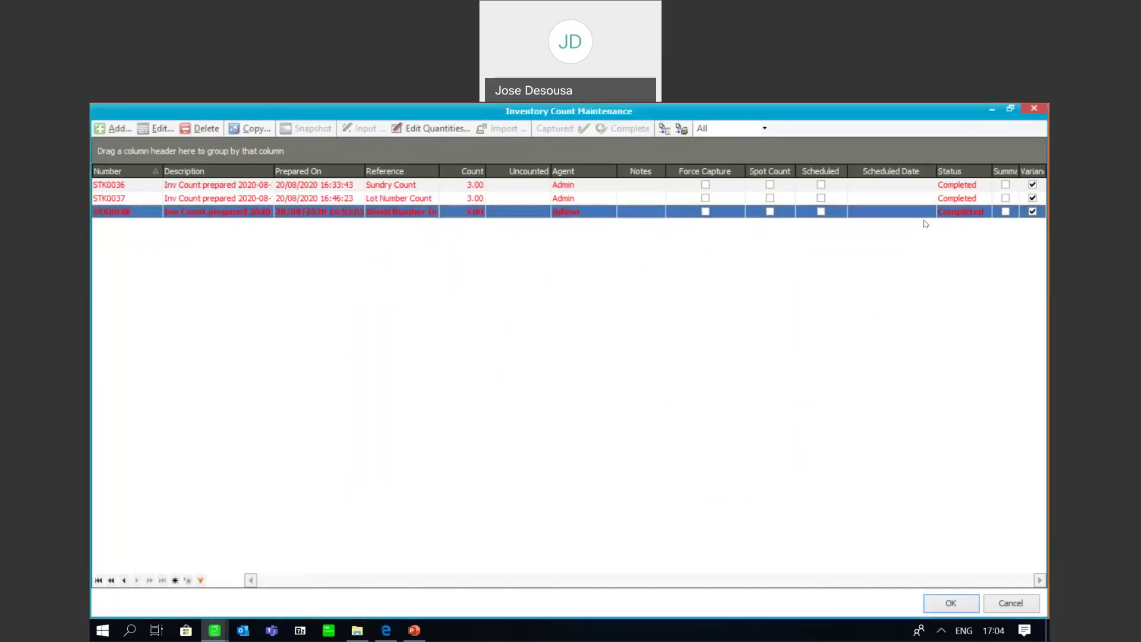